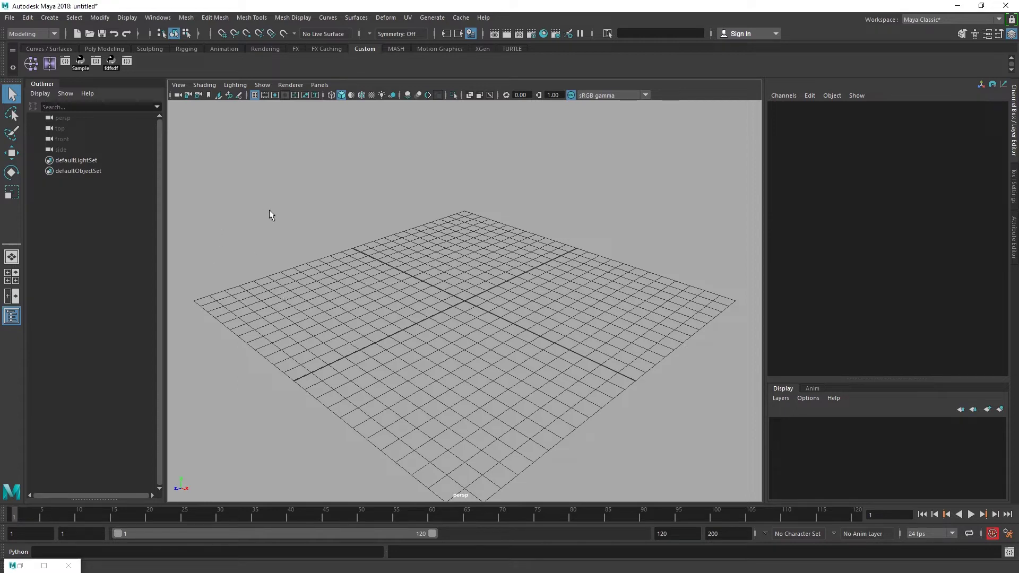
In the empty scene, bring up the Windows > General Editors submenu
left_click(304, 221)
left_click(395, 337)
left_click(434, 266)
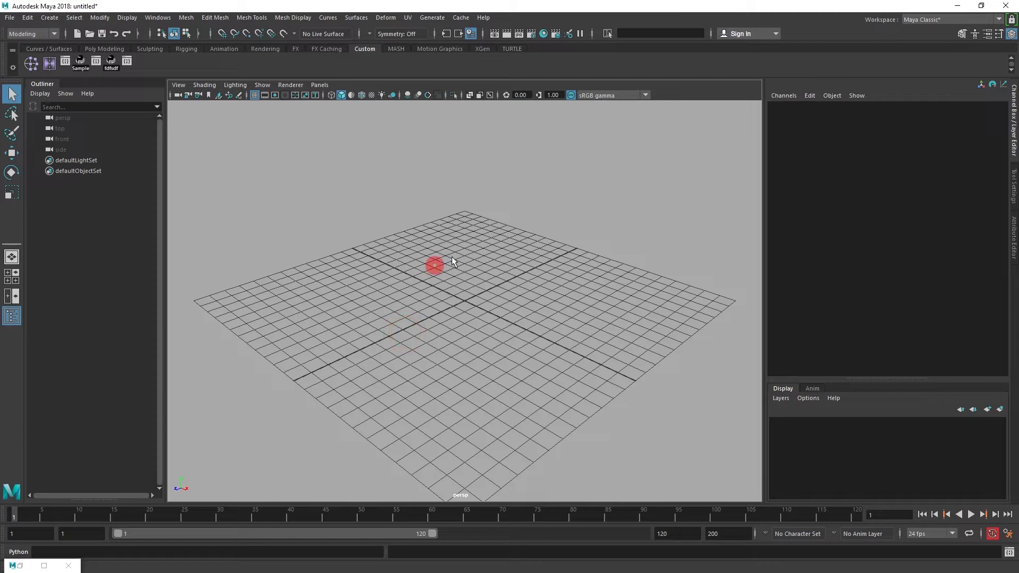
left_click(445, 182)
left_click(156, 18)
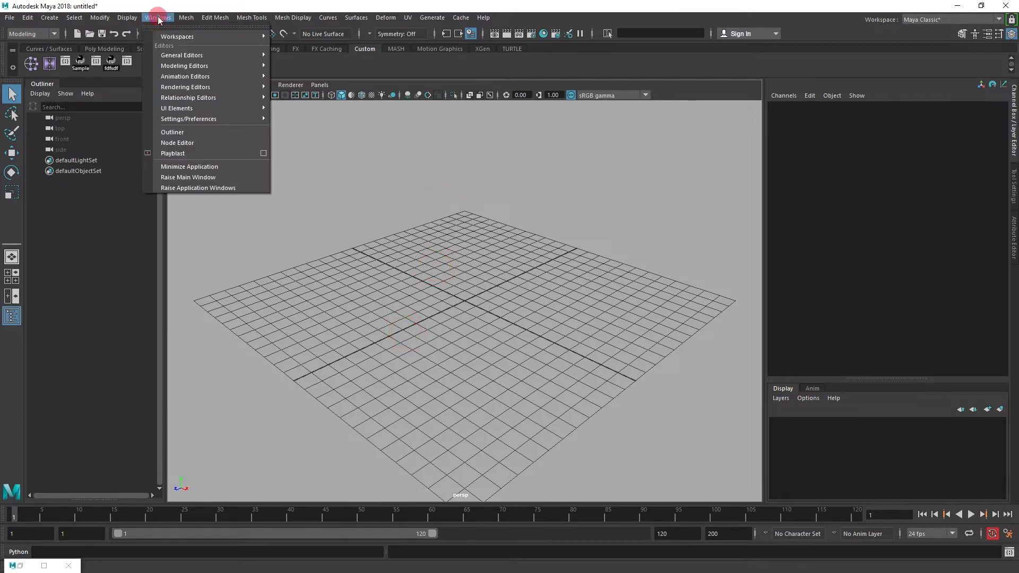
mouse_move(183, 55)
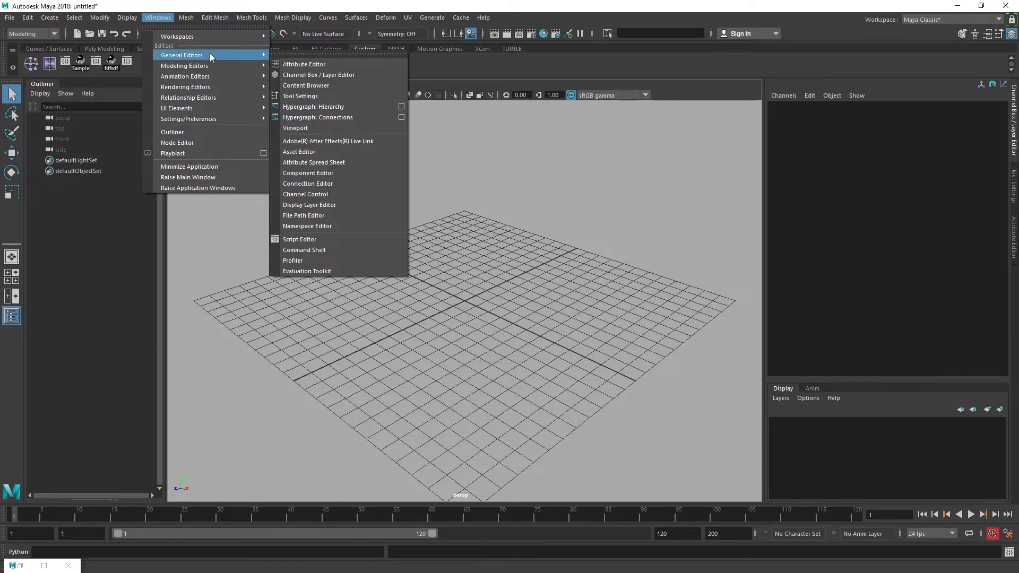
Open the Script Editor showing two print("Hello Maya") lines, then close it
left_click(317, 238)
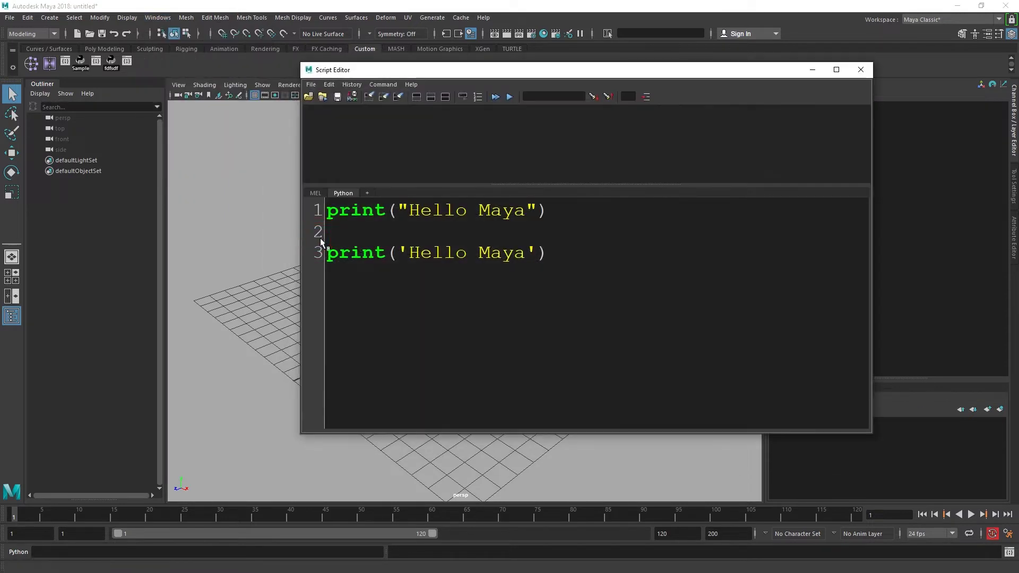
left_click(861, 68)
left_click(537, 211)
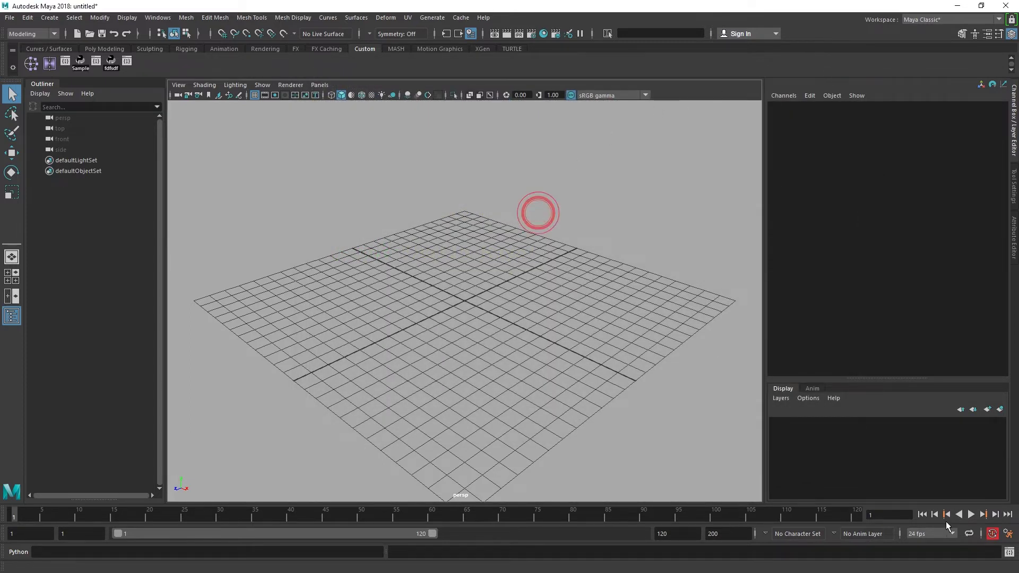
left_click(1009, 553)
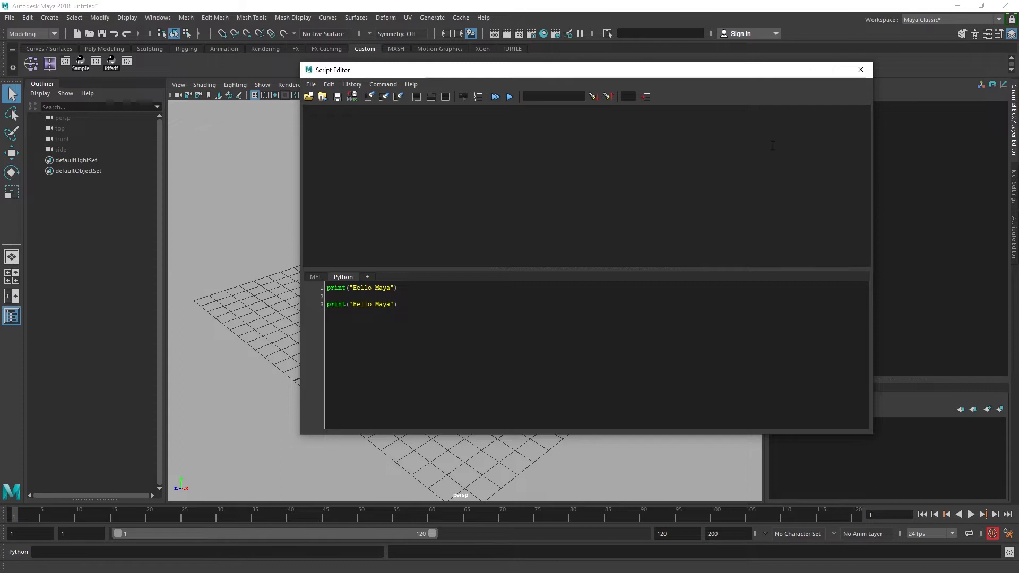
left_click(859, 70)
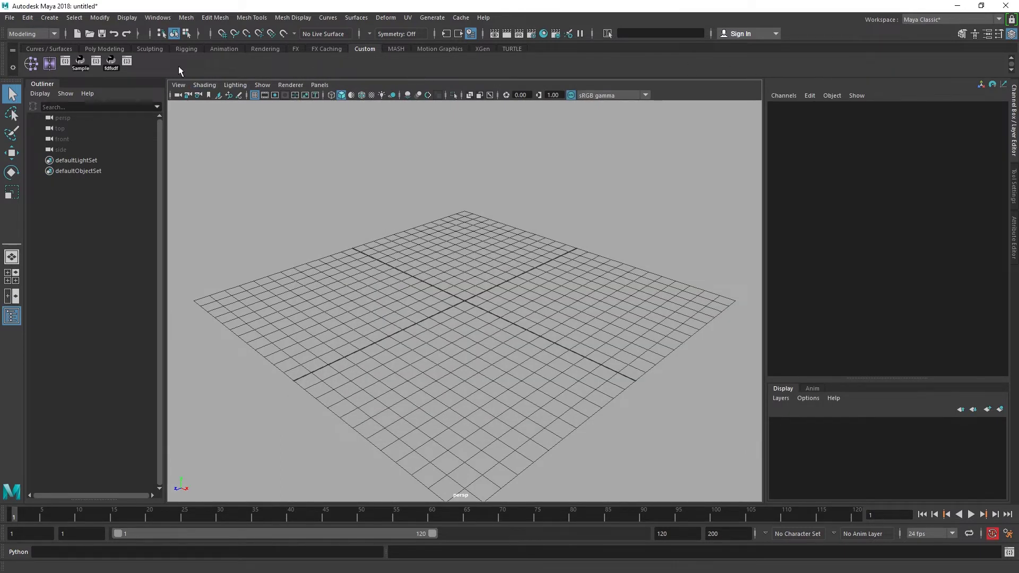
left_click(152, 20)
mouse_move(182, 56)
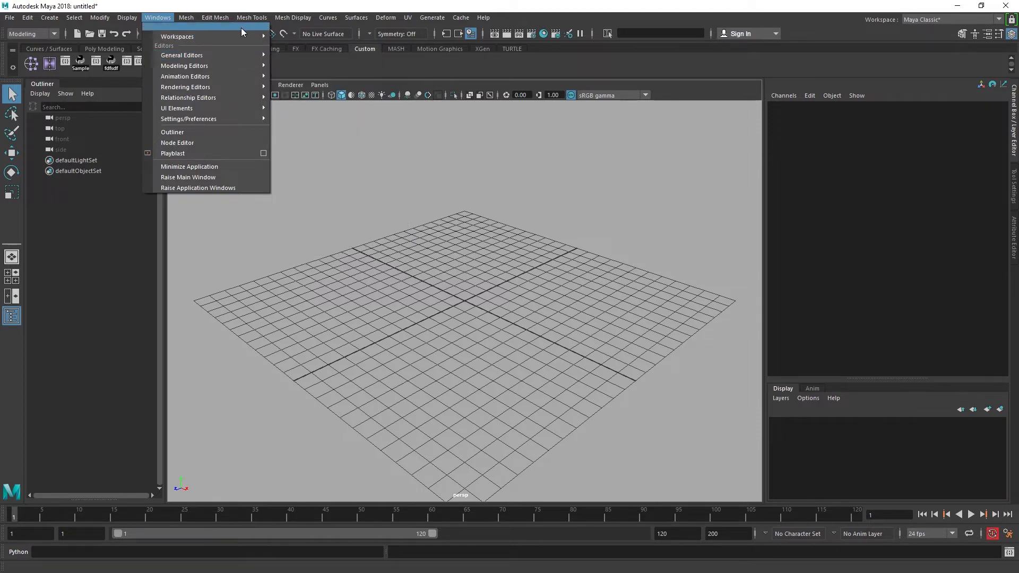
left_click(157, 17)
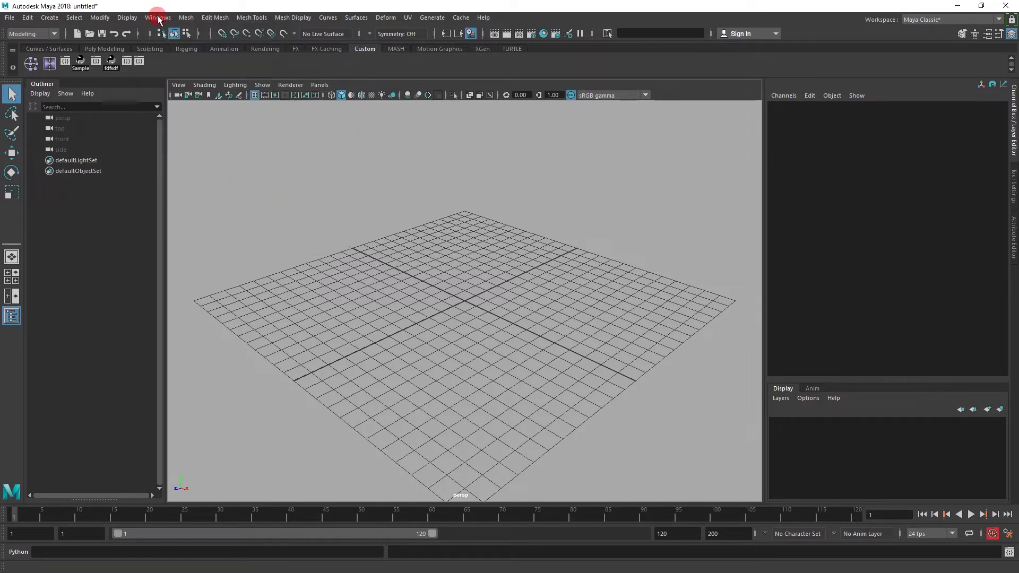
left_click(139, 60)
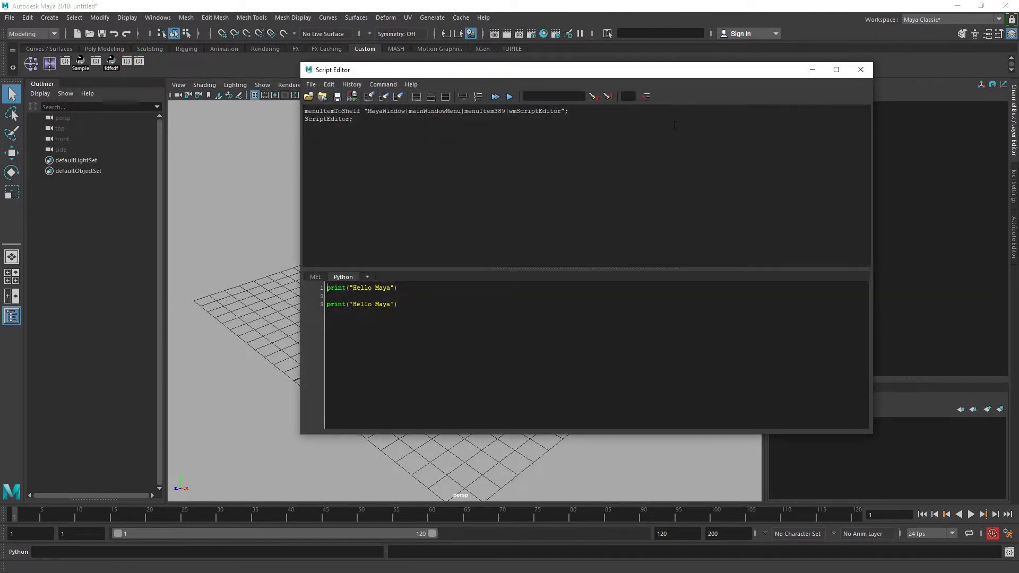
left_click(861, 70)
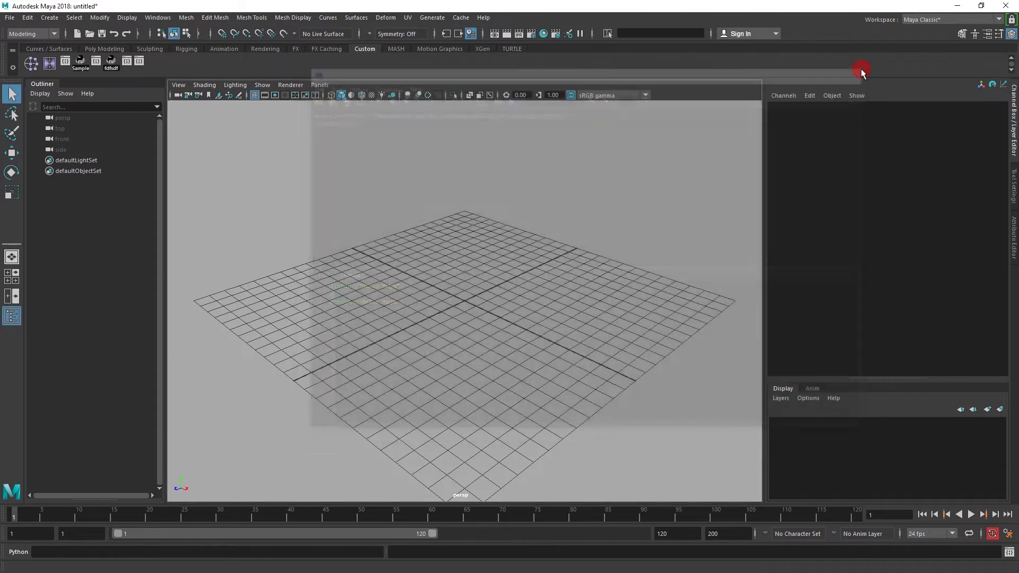
left_click(540, 243)
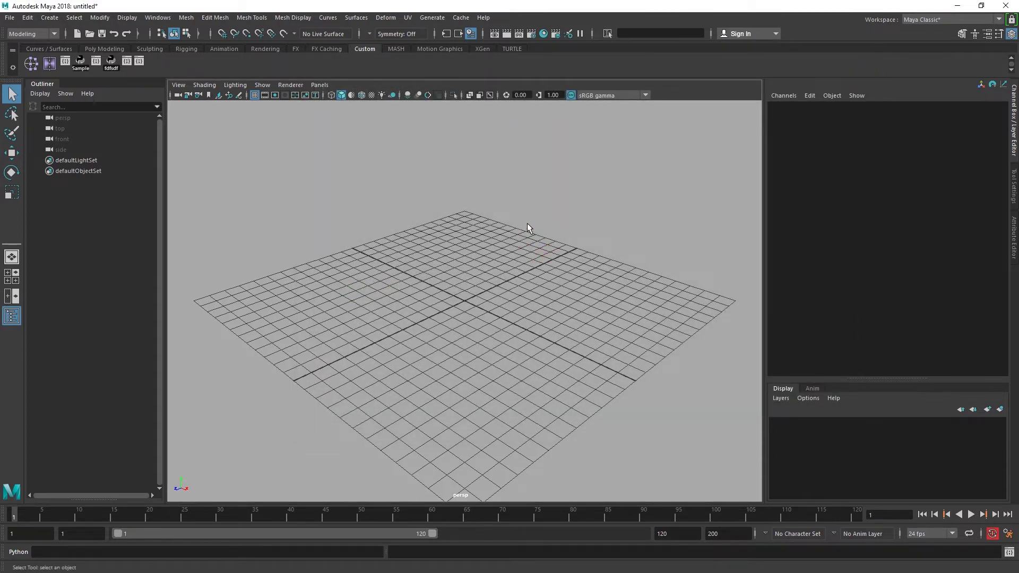
left_click(493, 228)
Delete five custom shelf buttons, including fdfsdf and Sample, from the Custom shelf
right_click(77, 62)
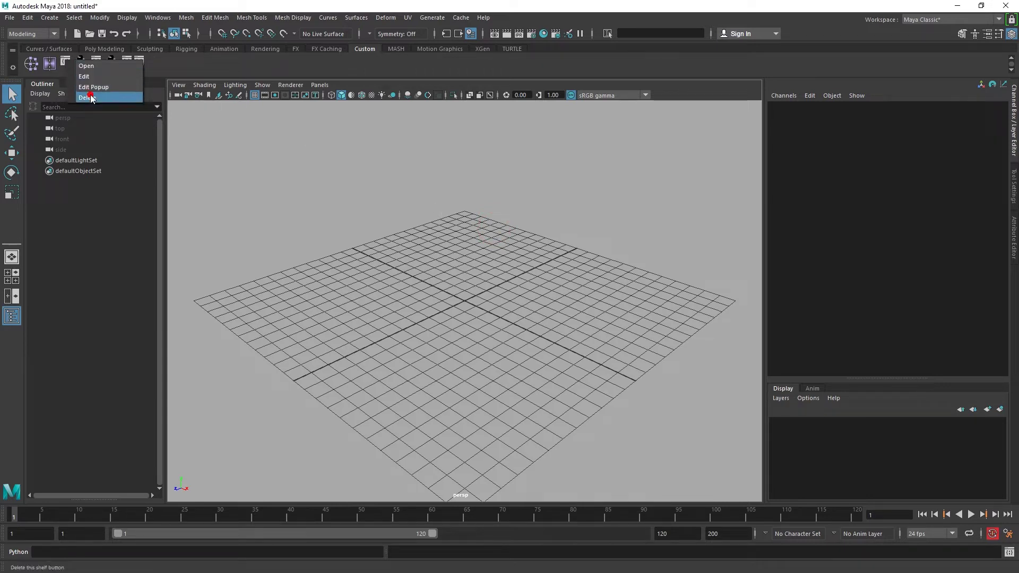
left_click(87, 77)
right_click(81, 62)
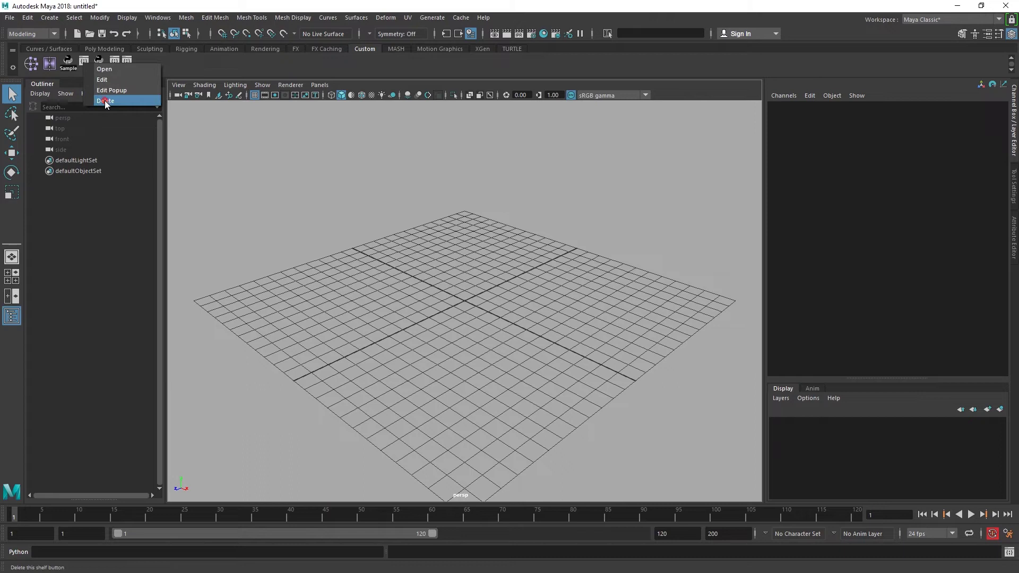
left_click(103, 99)
right_click(102, 62)
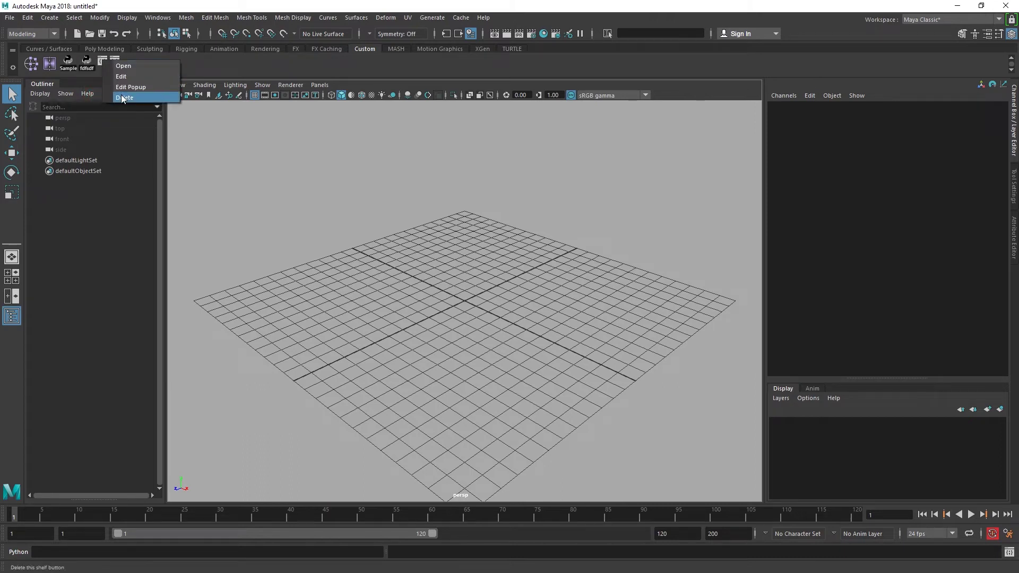
left_click(125, 98)
right_click(87, 61)
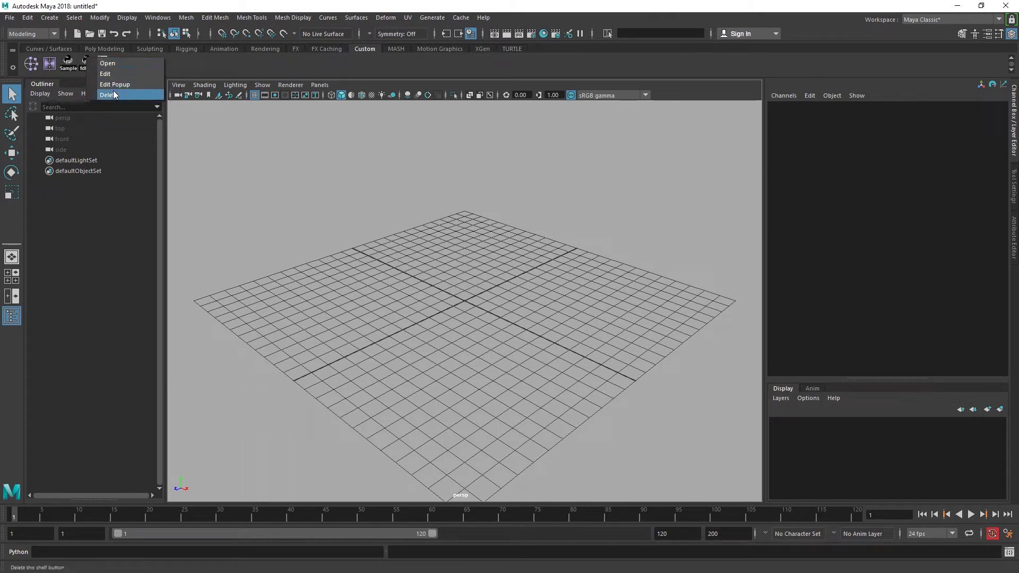
left_click(108, 95)
right_click(70, 62)
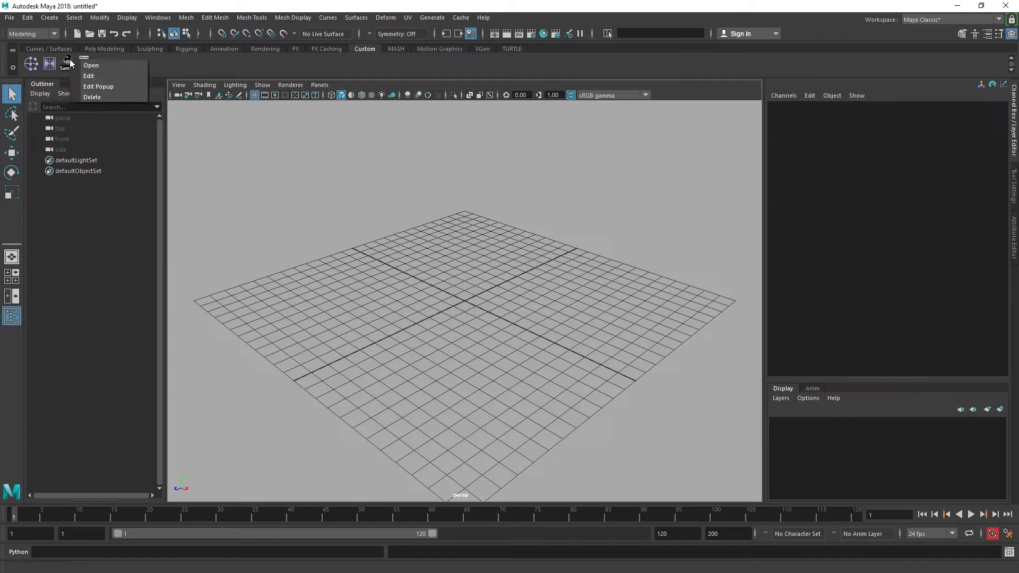
left_click(103, 97)
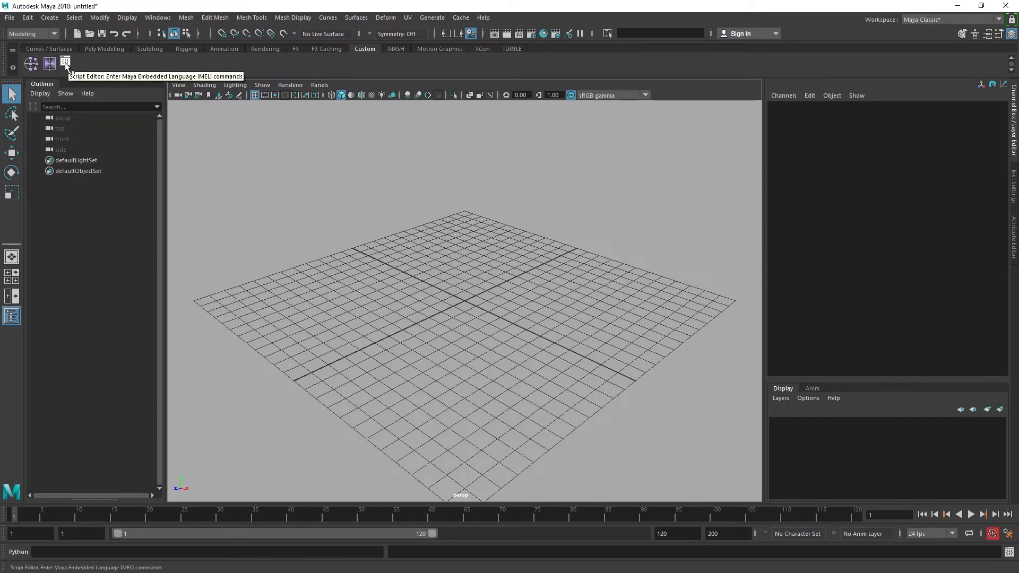
Open the Script Editor from its shelf icon and clear all its contents
left_click(66, 64)
left_click(368, 98)
left_click(433, 346)
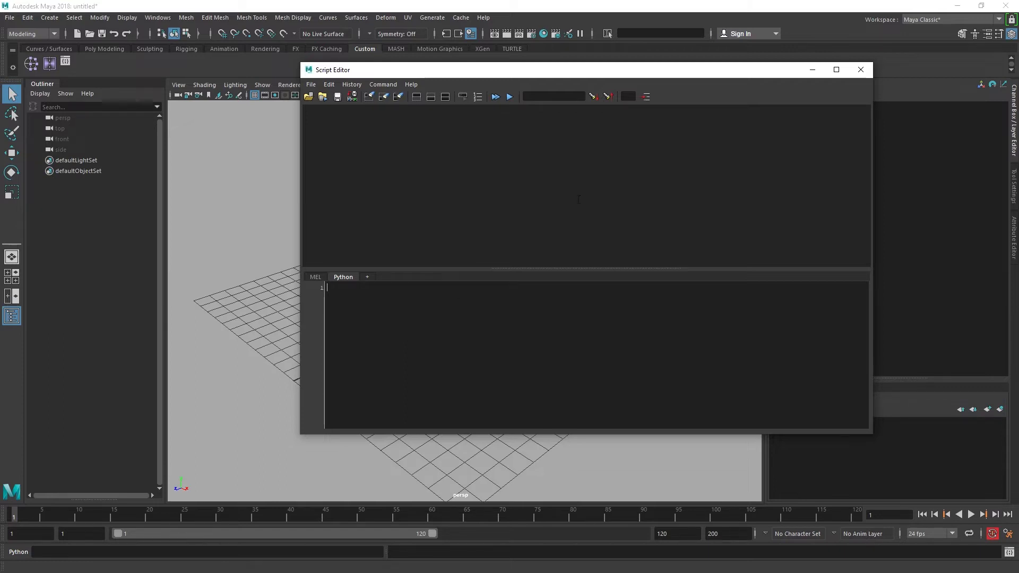
Switch between the MEL and Python tabs, then start adding a new input tab
left_click(315, 277)
left_click(346, 277)
left_click(415, 291)
left_click(367, 277)
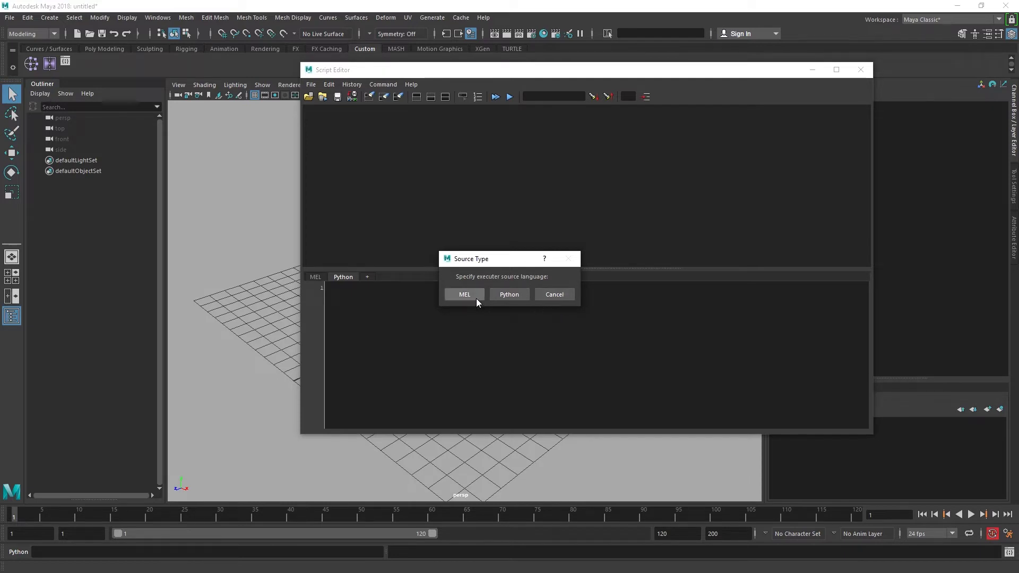
Cancel the Source Type prompt, retry New Tab from the marking menu, and cancel again
left_click(553, 295)
left_click(495, 317)
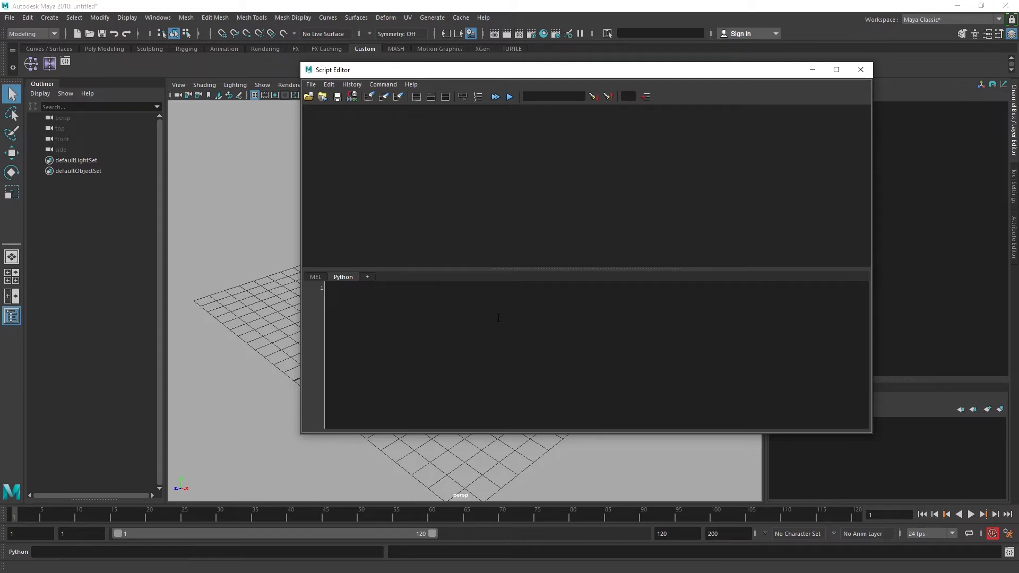
right_click(425, 315)
right_click_drag(425, 315, 424, 288)
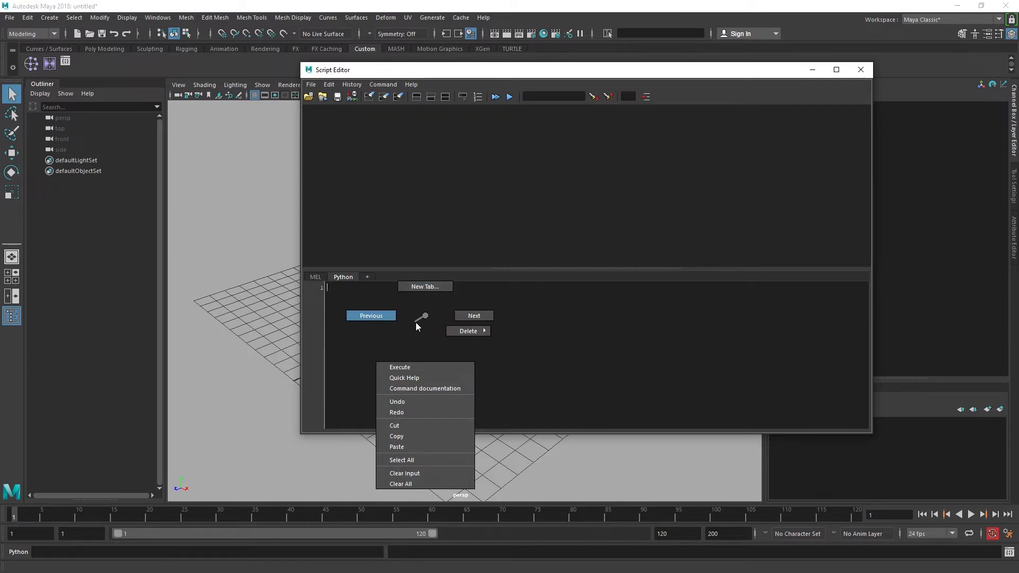
right_click_drag(415, 325, 422, 280)
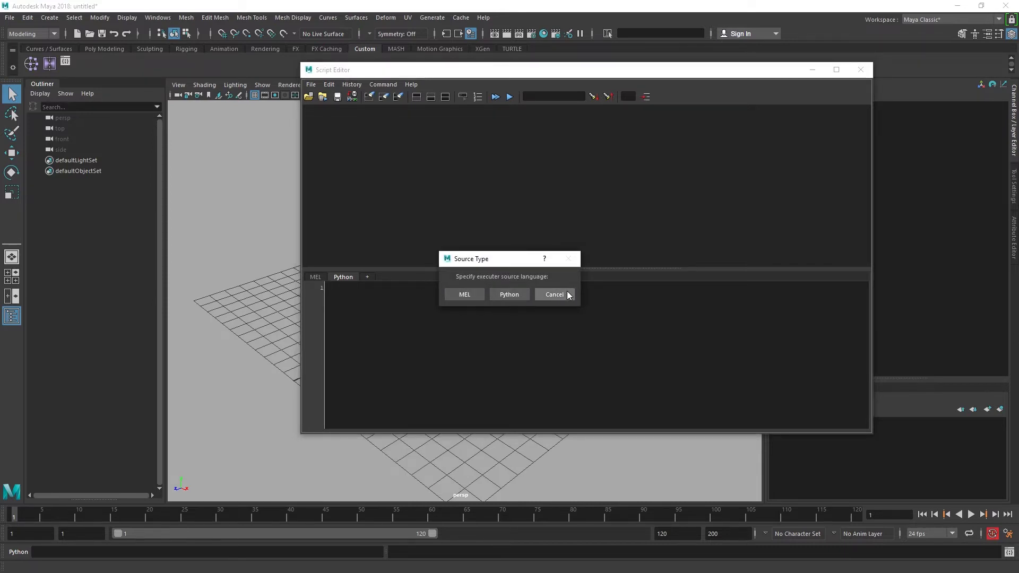
left_click(546, 295)
Delete the other input tabs with the marking menu's Delete > Other Tabs, keeping Python
left_click(510, 328)
right_click(431, 319)
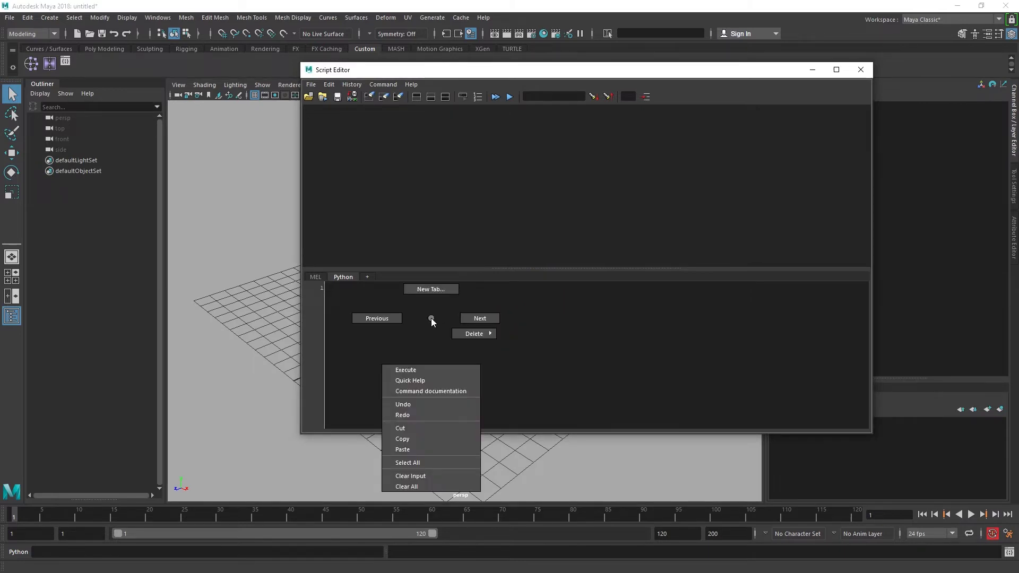
mouse_move(431, 317)
right_mouse_down()
mouse_move(463, 328)
mouse_move(419, 337)
right_mouse_up()
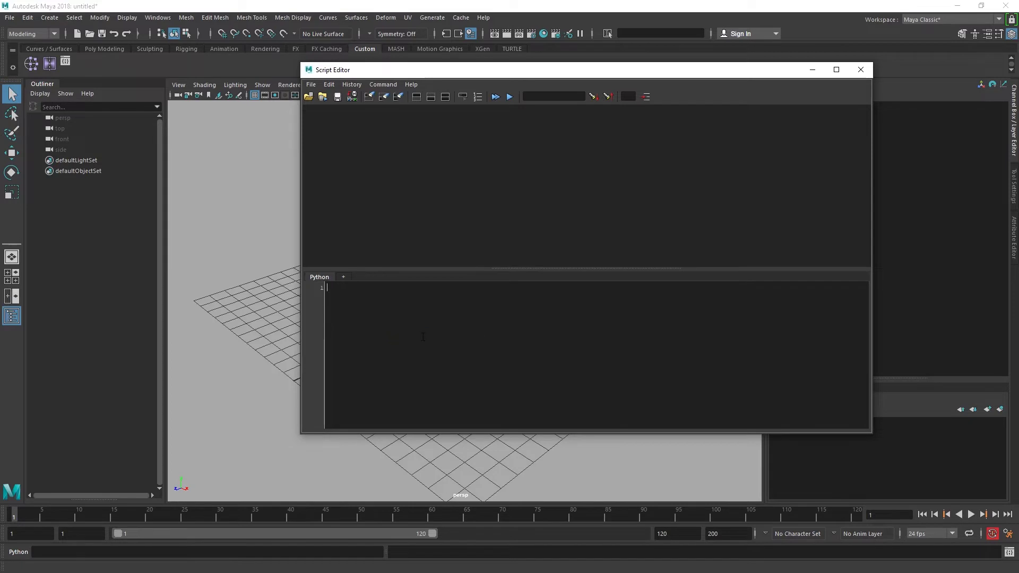
left_click(344, 277)
Add a MEL tab, then drag the splitter up to make the input pane taller
left_click(463, 293)
right_click_drag(439, 311, 524, 324)
left_click(521, 323)
left_click_drag(460, 270, 448, 230)
left_click(466, 293)
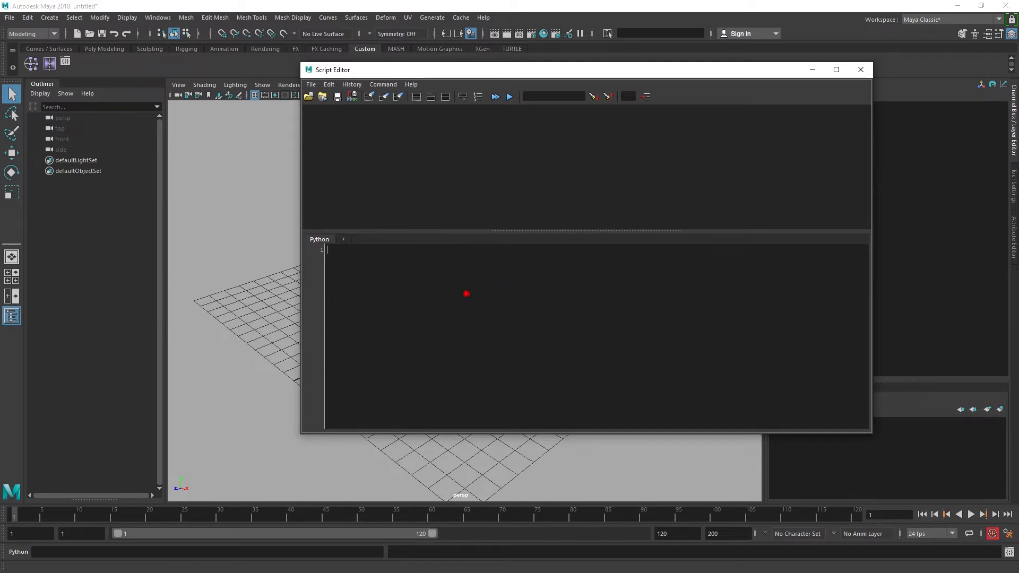
Try File > Save Script to Shelf for the current script
left_click(309, 85)
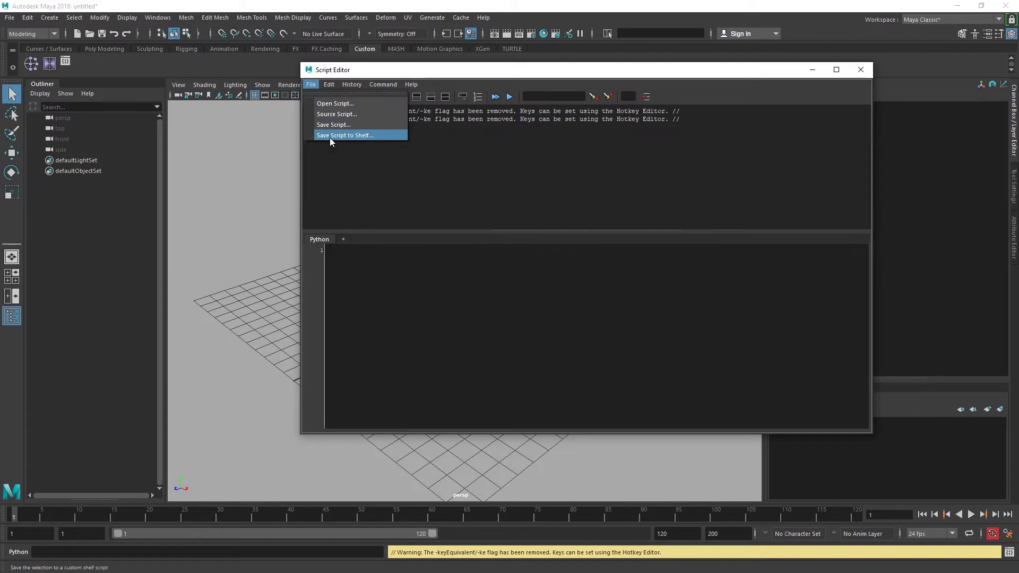
left_click(367, 132)
left_click(314, 84)
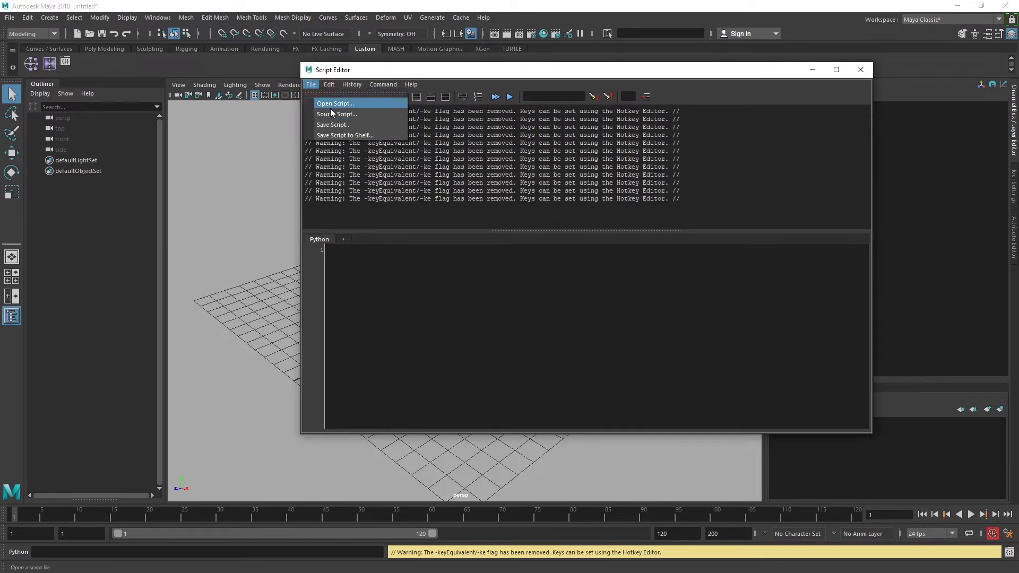
left_click(422, 278)
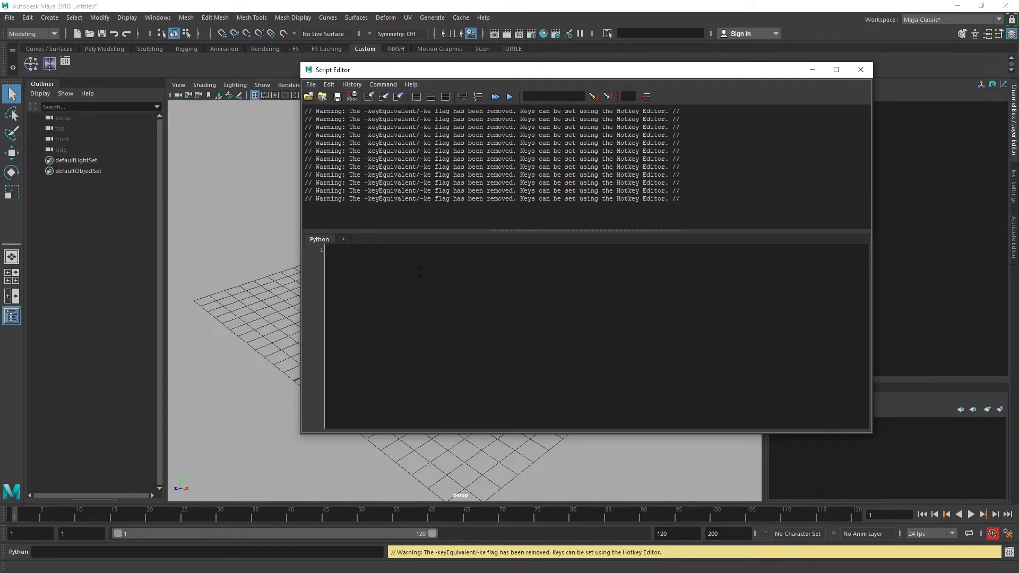
Type 'Script Editor' on the first line of the Python tab
type("F")
key("BackSpace")
type("Script ")
type("Edi")
type("tor")
left_click(426, 281)
Save the Python script to the Desktop with the file name 'New Script'
left_click(309, 89)
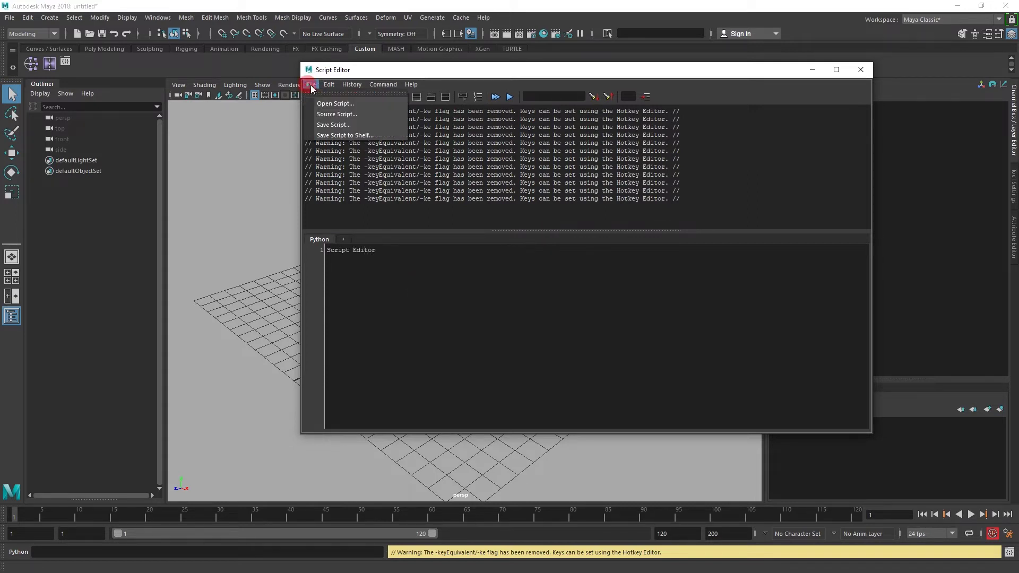
left_click(346, 126)
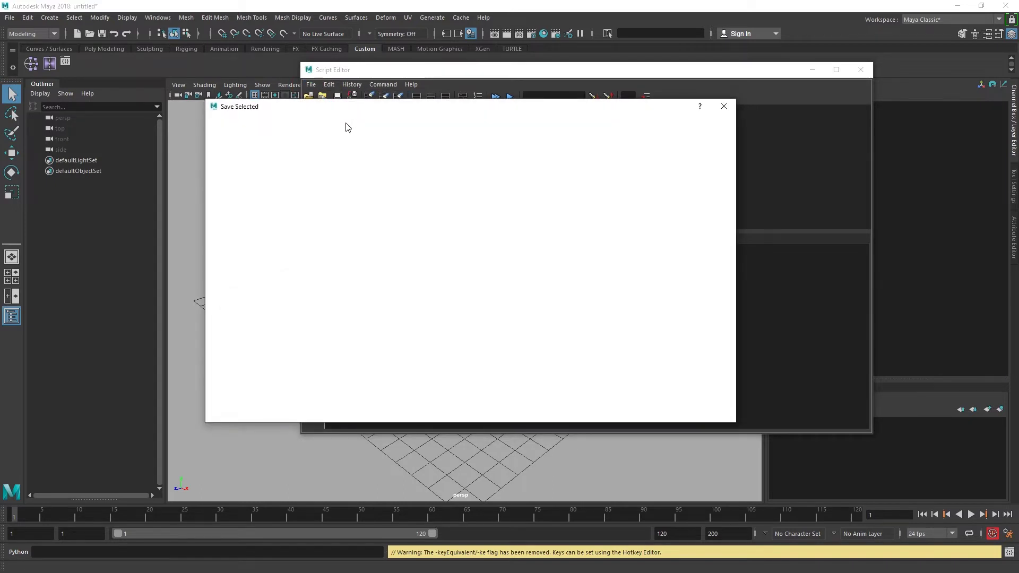
left_click(233, 157)
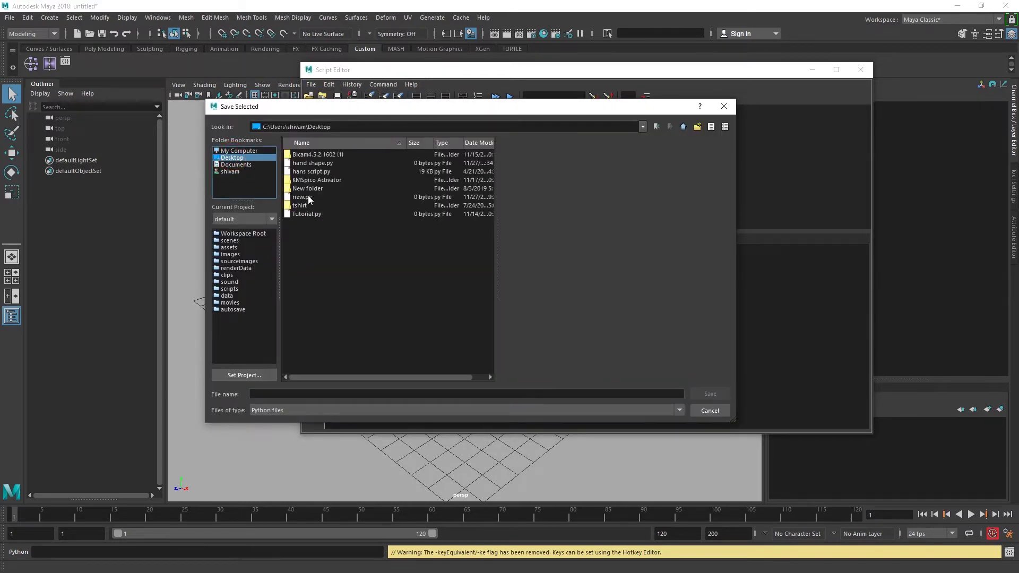
left_click(299, 395)
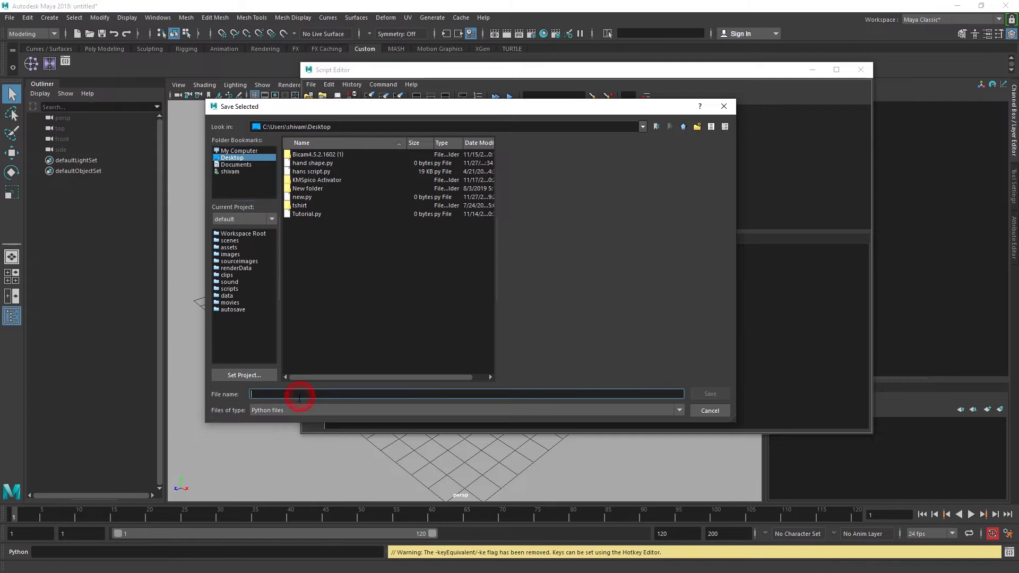
type("New ")
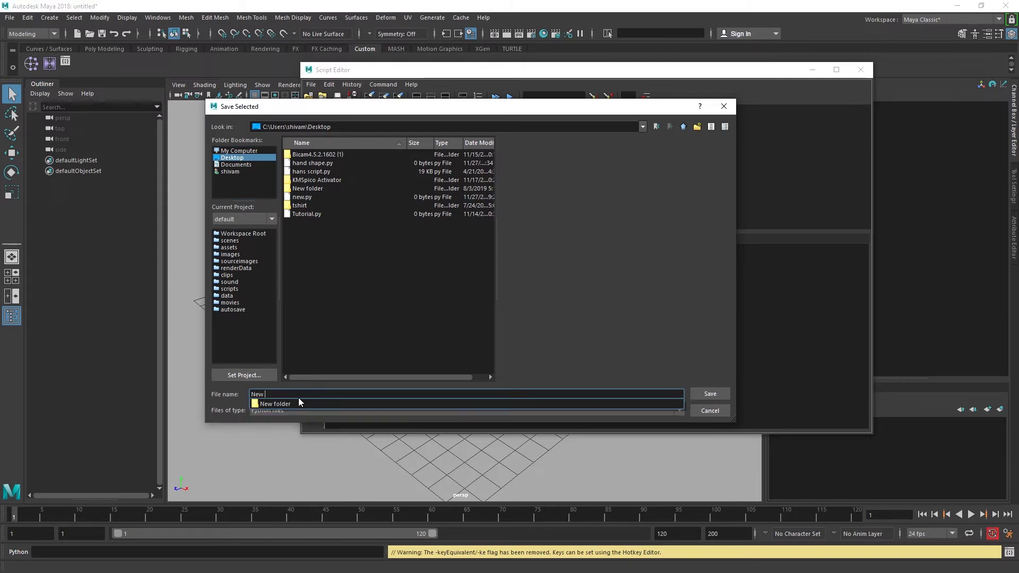
type("Script")
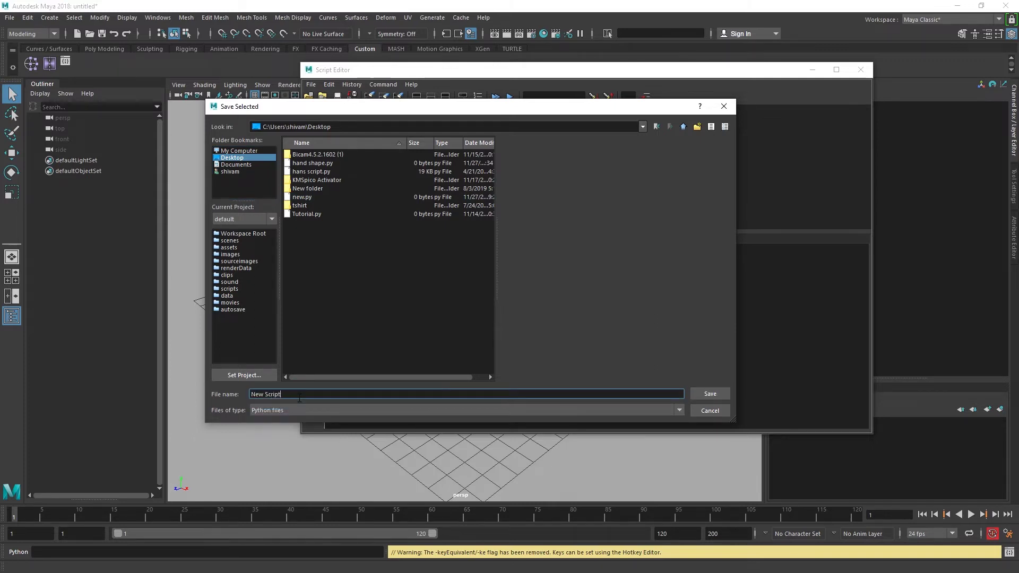
left_click(711, 394)
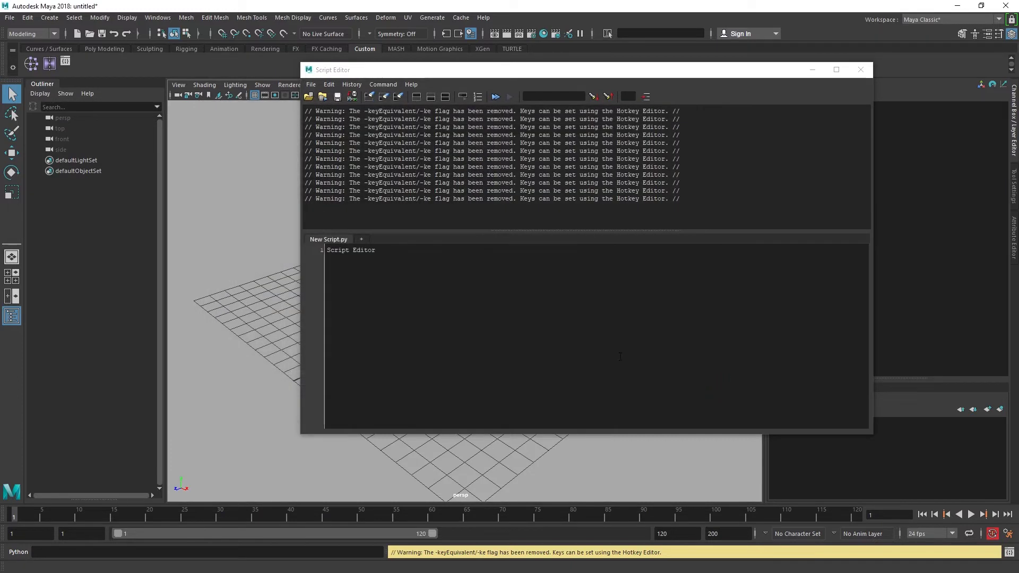
Add a new empty Python input tab from the marking menu's New Tab
left_click(423, 276)
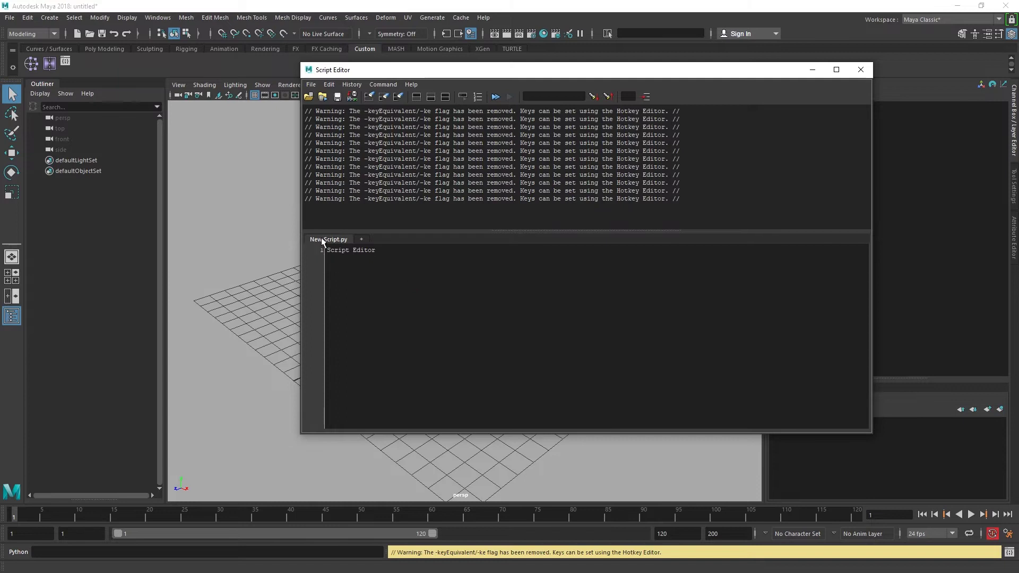
mouse_move(448, 299)
right_mouse_down()
mouse_move(480, 315)
mouse_move(552, 314)
right_mouse_up()
right_click_drag(456, 279, 453, 249)
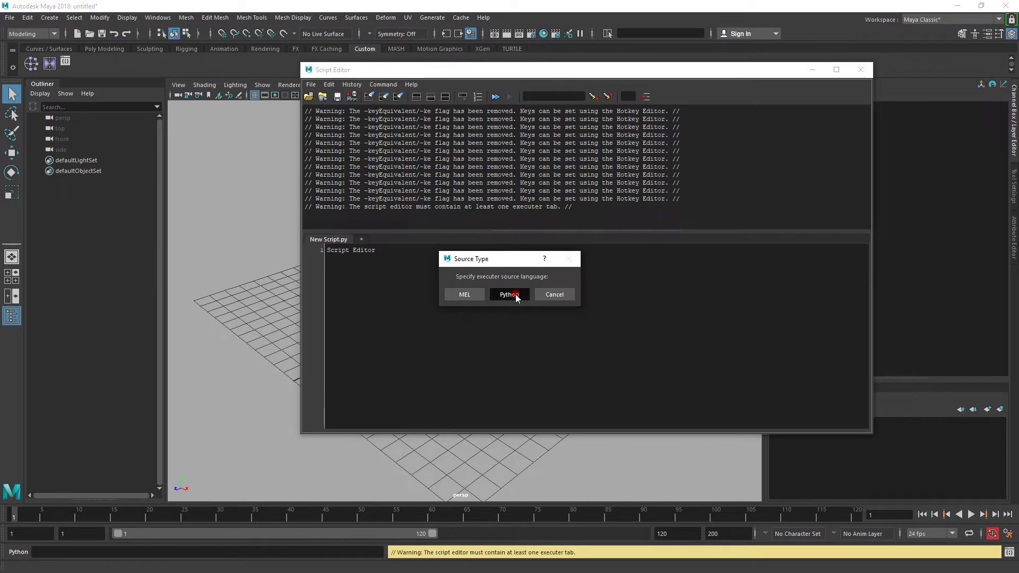
left_click(516, 295)
Delete the New Script.py tab with Delete > Current Tab, leaving the Python tab
left_click(329, 240)
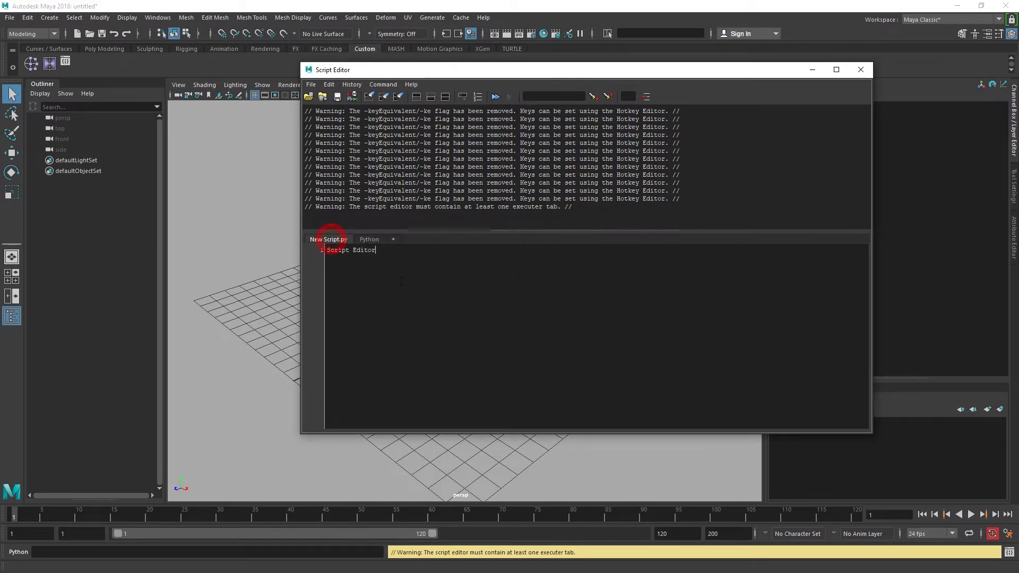
mouse_move(428, 310)
right_mouse_down()
mouse_move(462, 333)
mouse_move(511, 331)
right_mouse_up()
left_click(485, 295)
left_click(443, 300)
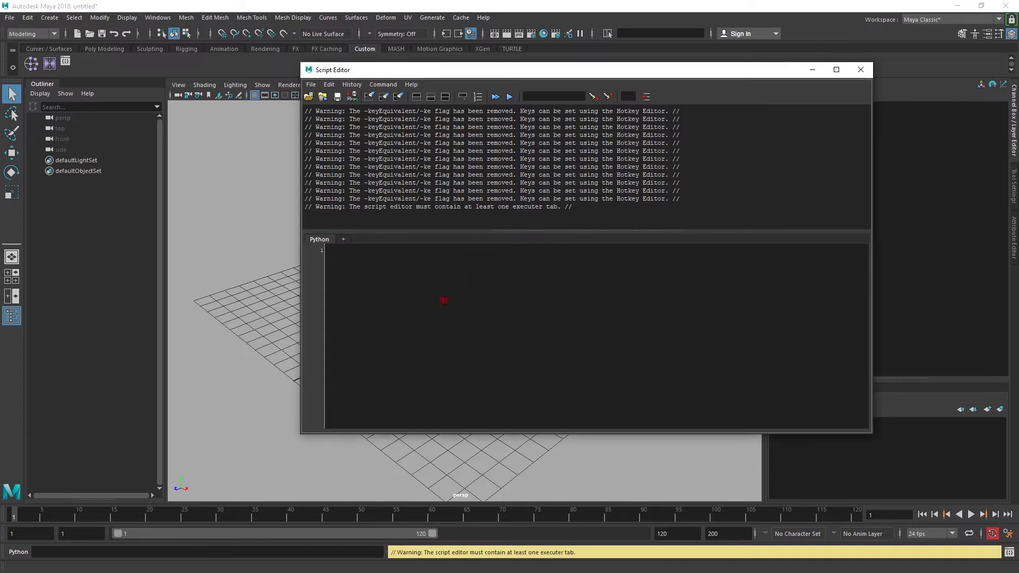
left_click(311, 85)
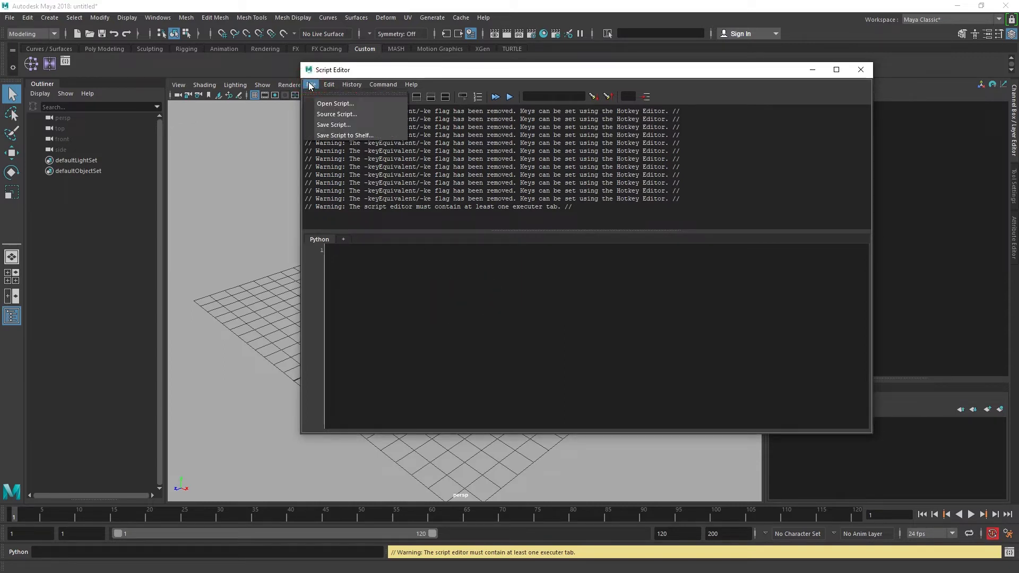
Open New Script.py from the Desktop into its own tab beside Python
left_click(329, 102)
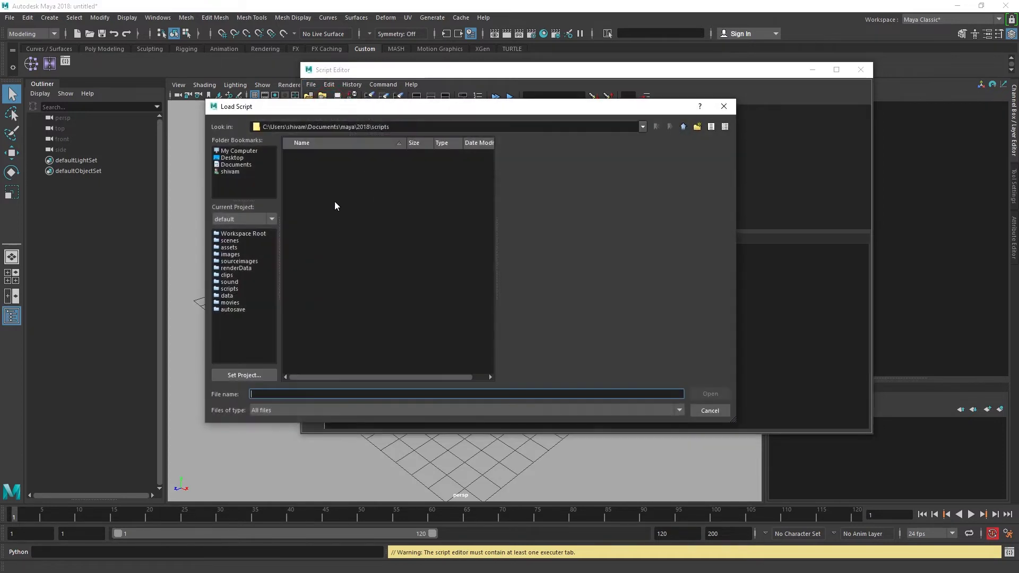
left_click(238, 158)
left_click(311, 257)
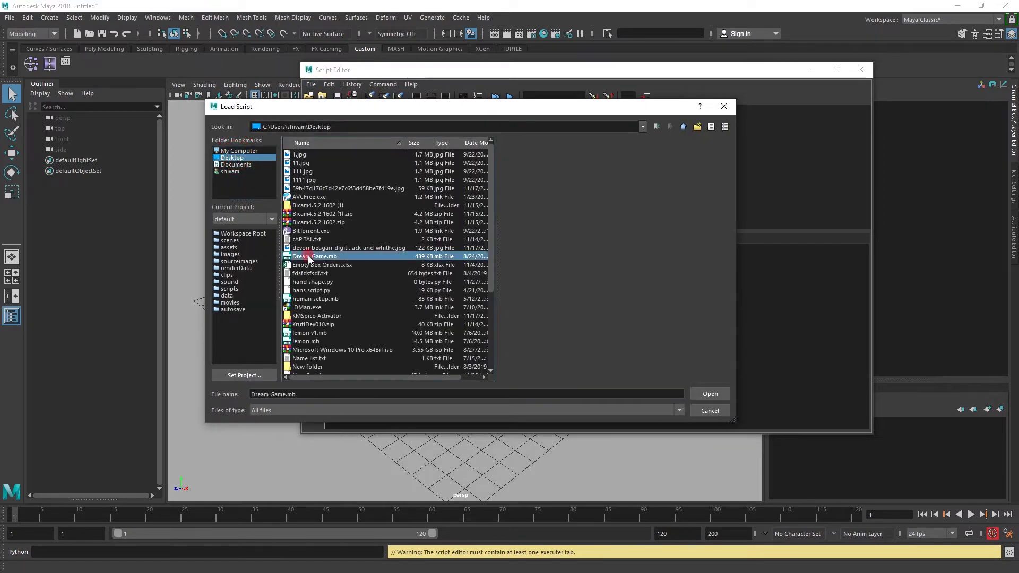
key("n")
scroll(311, 257, "down", 2)
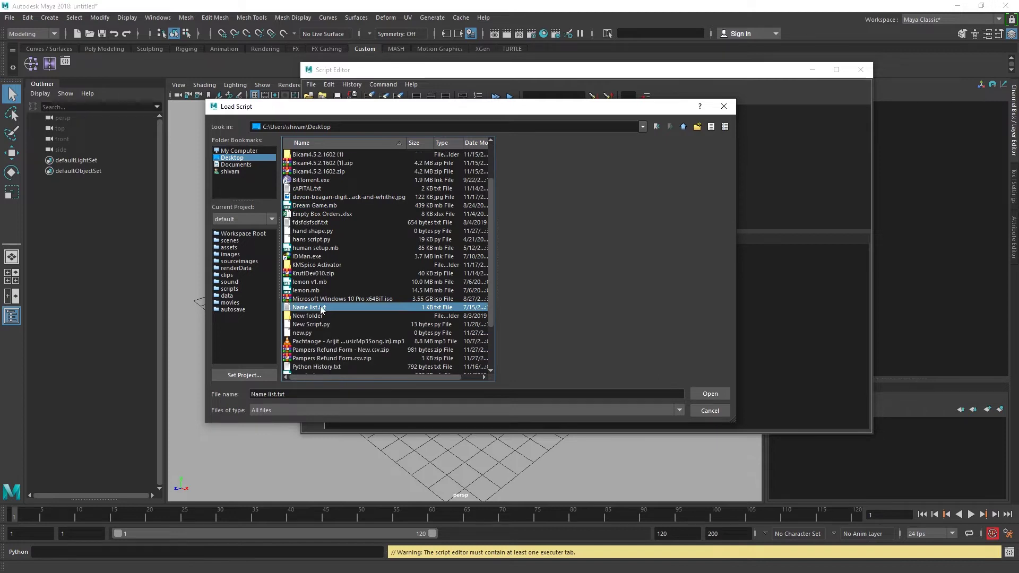
left_click(306, 324)
double_click(306, 324)
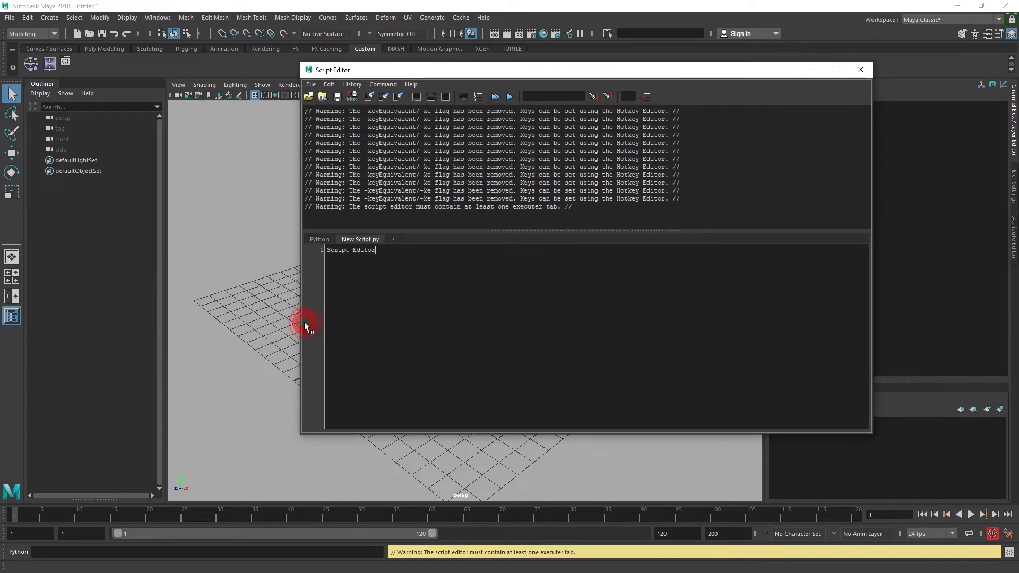
Delete the New Script.py tab via the marking menu's Delete, confirming with OK
left_click(366, 289)
right_click(434, 302)
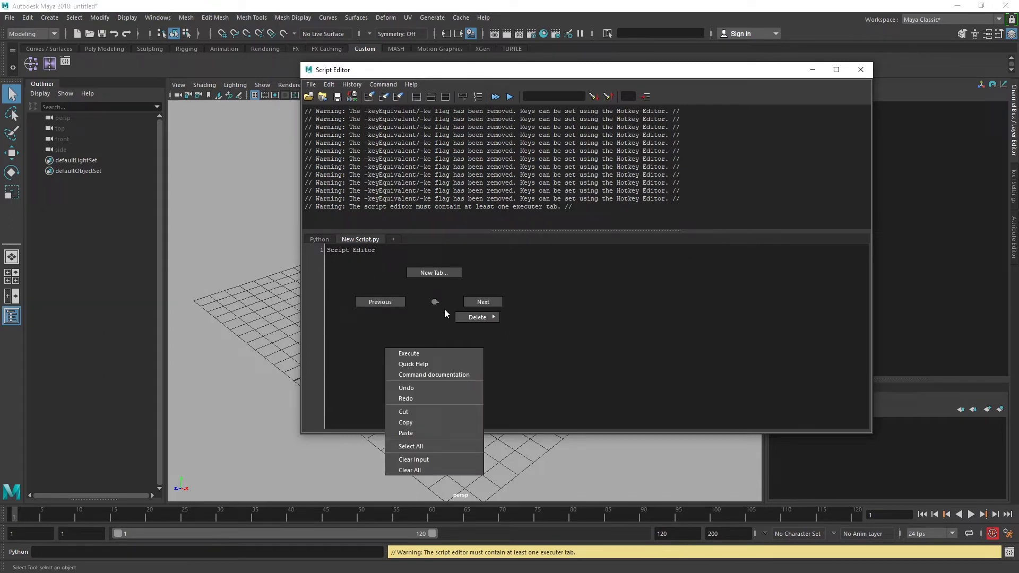
right_click_drag(444, 309, 537, 320)
left_click(486, 296)
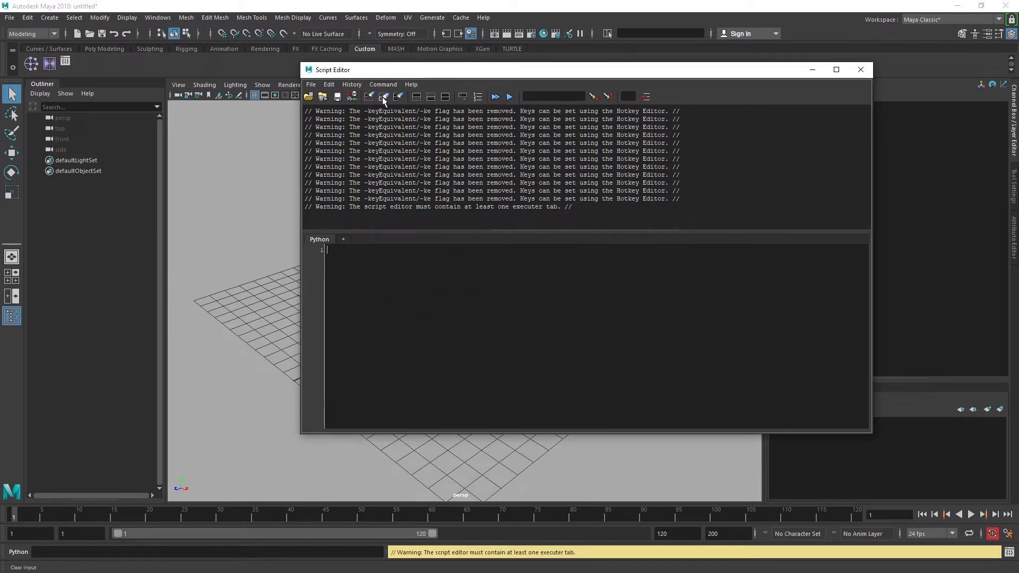
left_click(310, 85)
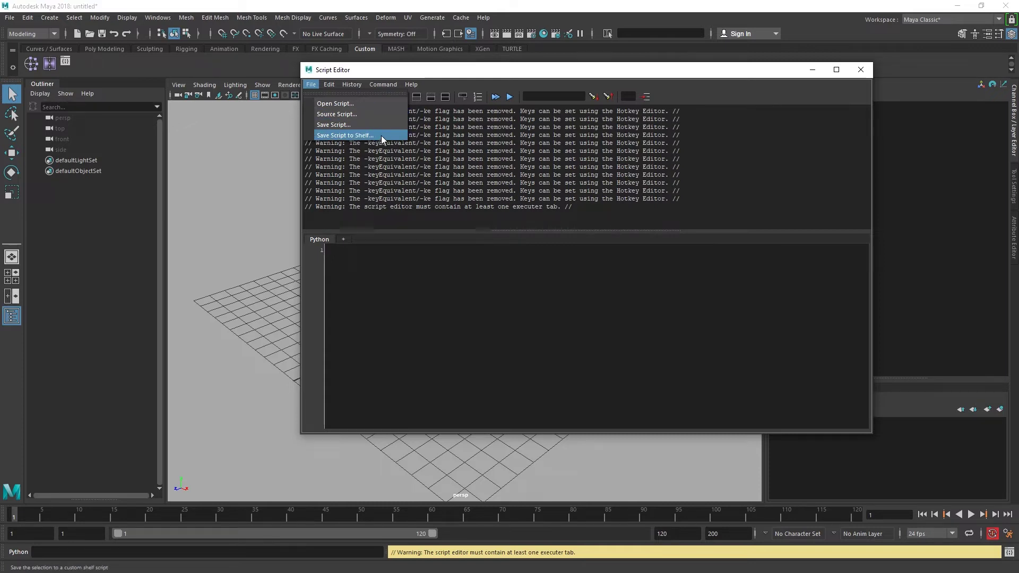
Source New Script.py from the Desktop back into its own Script Editor tab
left_click(364, 103)
scroll(371, 273, "down", 2)
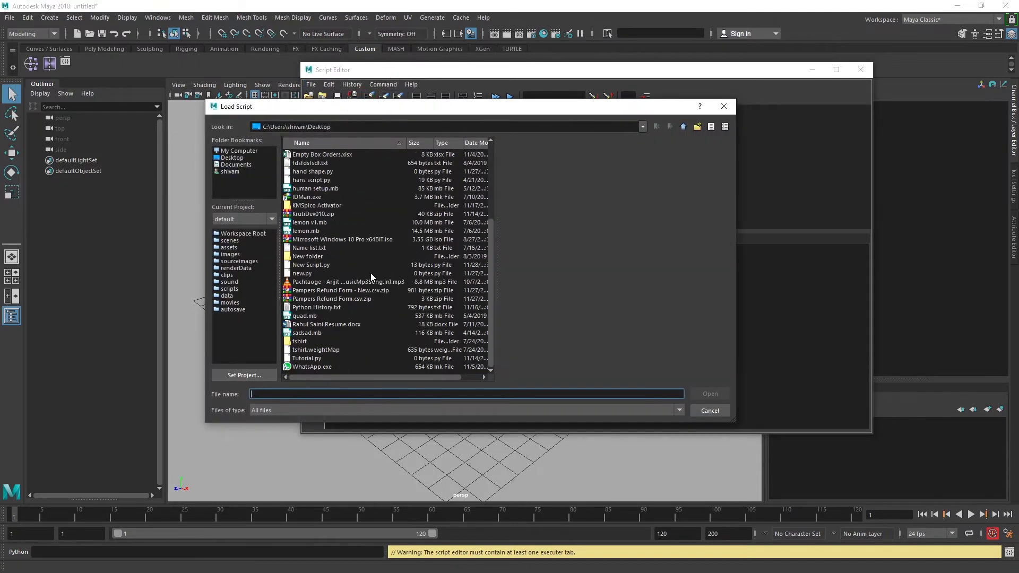
double_click(336, 265)
left_click(409, 279)
left_click(311, 84)
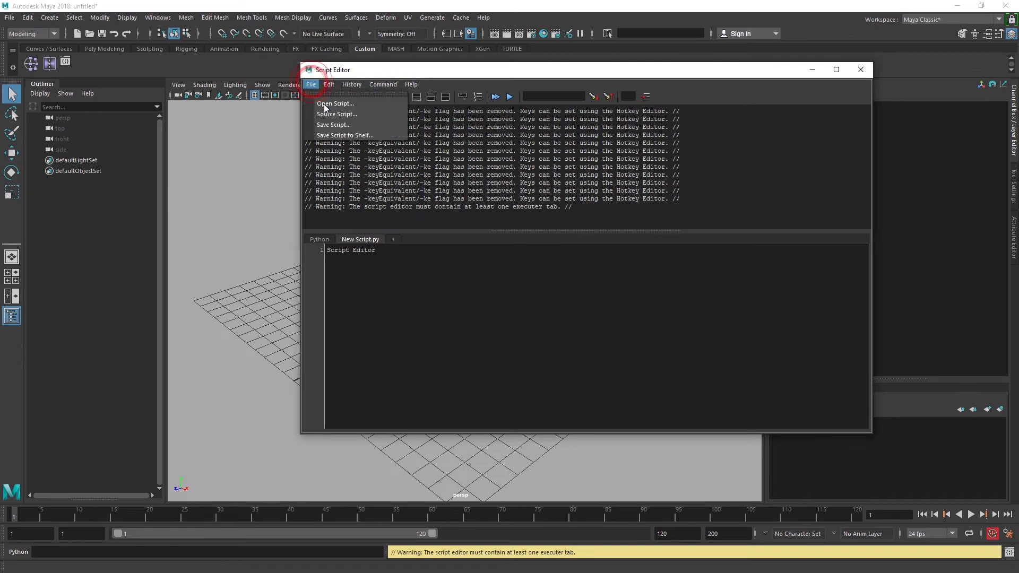
Save the script to the Custom shelf as a button named xyz
left_click(363, 136)
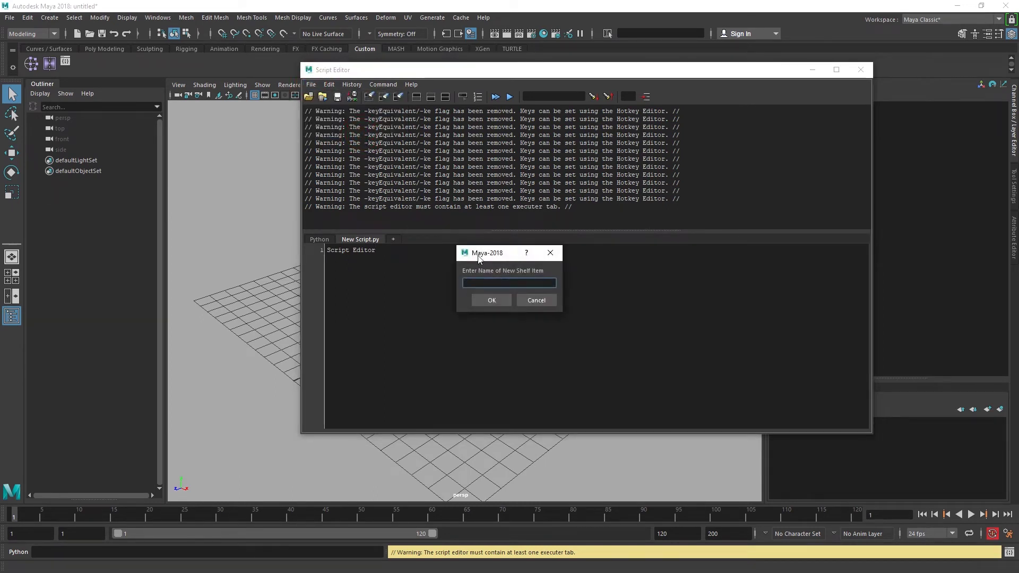
type("dsfd")
double_click(478, 283)
type("xyz")
left_click(495, 299)
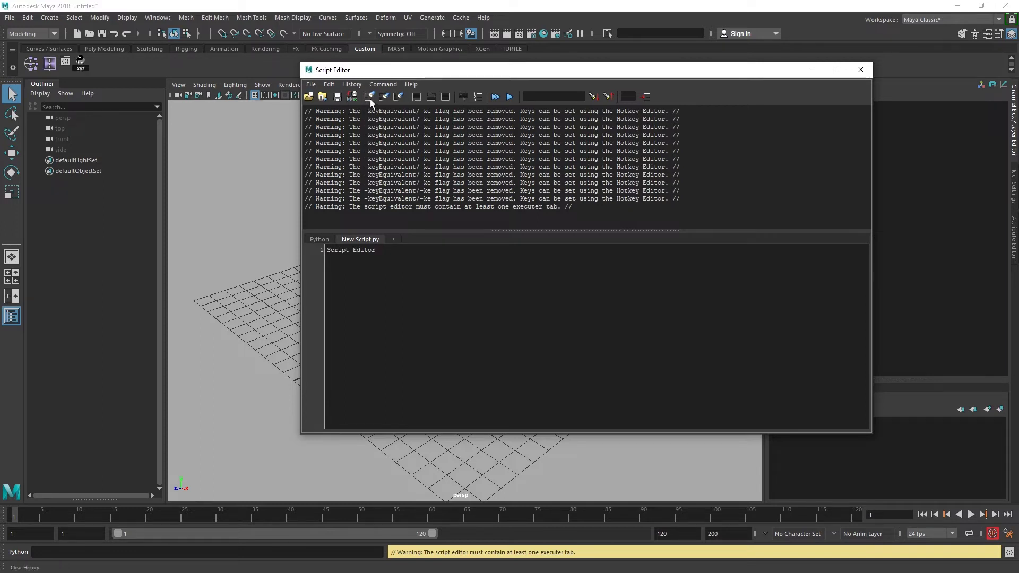
Clear the history, then run the xyz shelf button and select the resulting SyntaxError lines
left_click(369, 96)
left_click(85, 59)
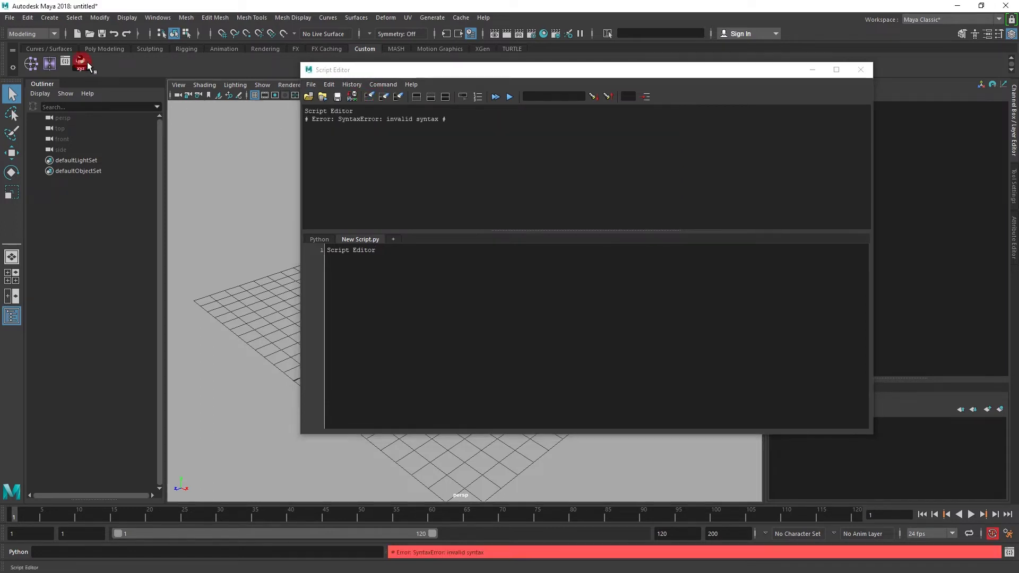
left_click_drag(361, 109, 305, 112)
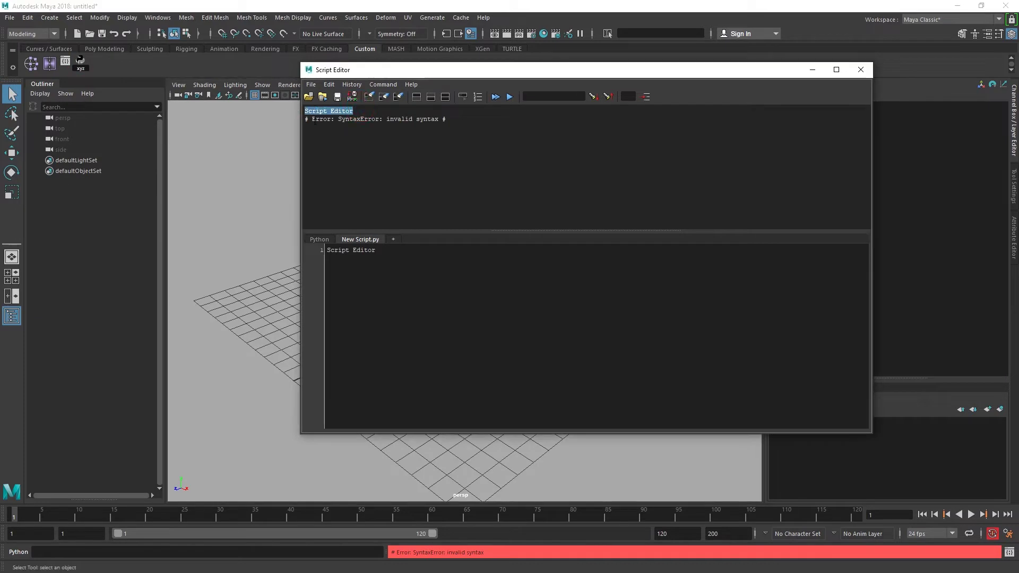
left_click(472, 120, "shift")
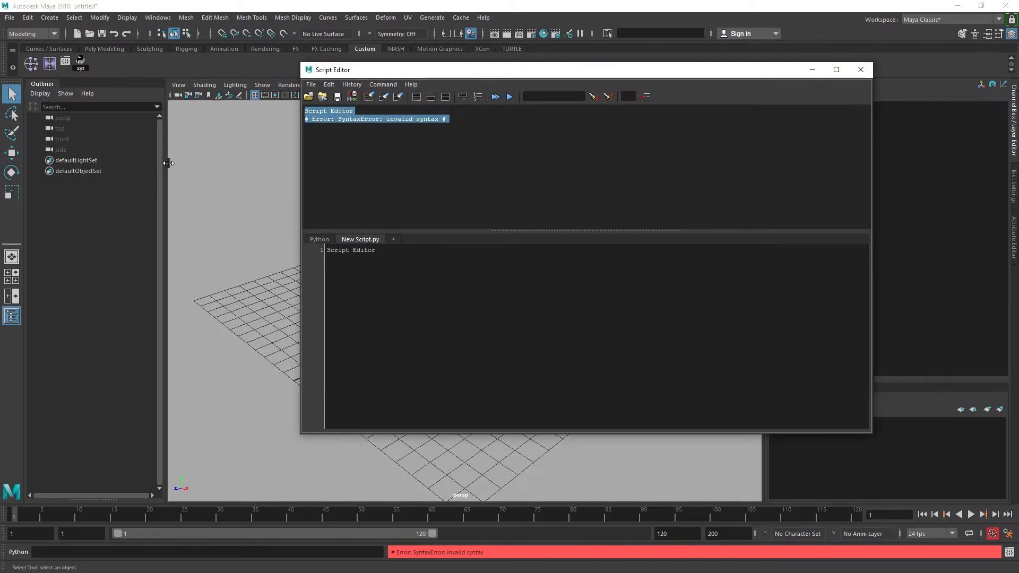
Delete the xyz shelf button and clear the history selection
right_click(79, 60)
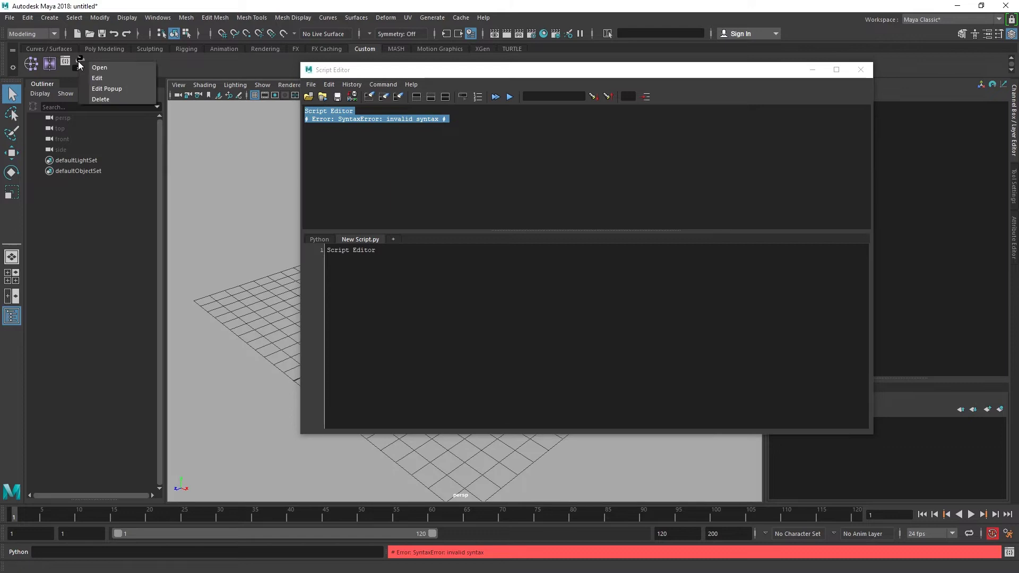
left_click(122, 99)
left_click(428, 185)
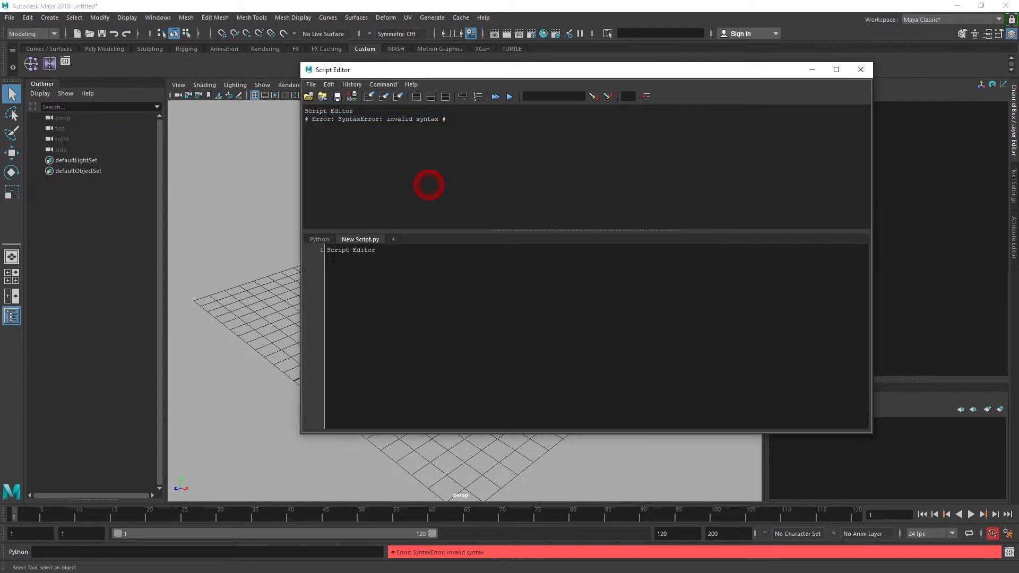
left_click(310, 85)
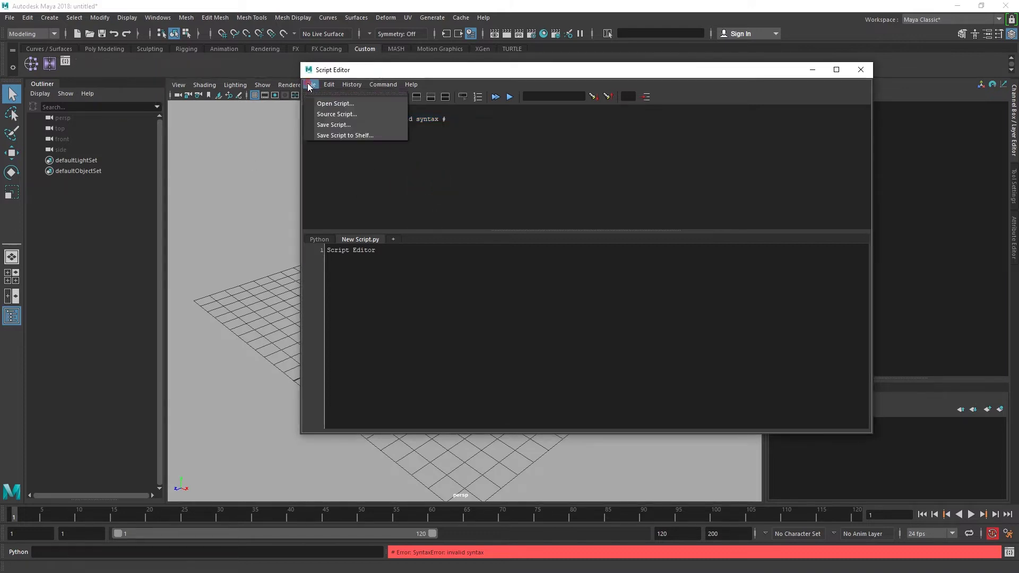
Type 'sdsdsd' into the script input and undo it with Ctrl+Z
left_click(335, 85)
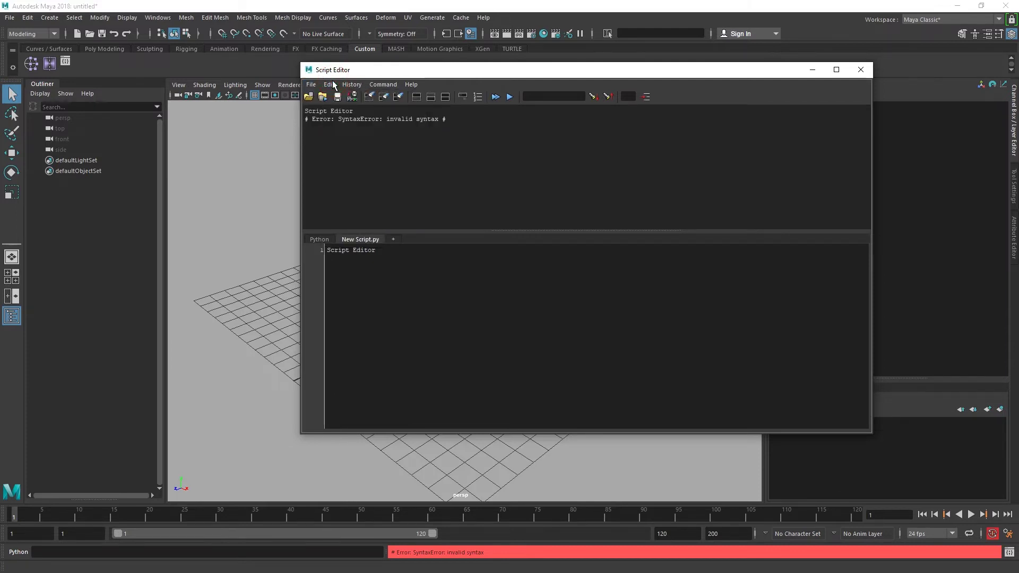
left_click(331, 84)
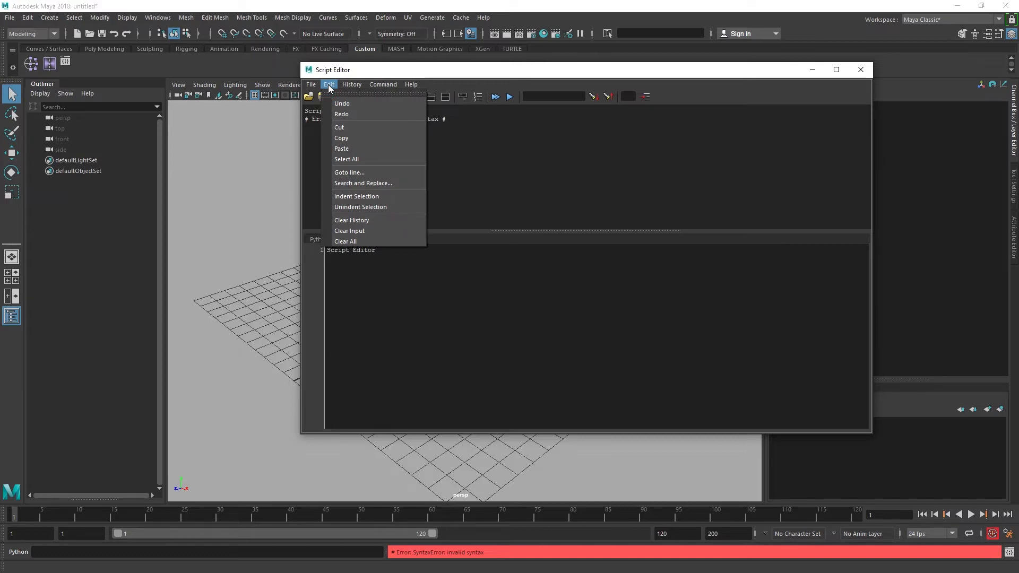
left_click(416, 260)
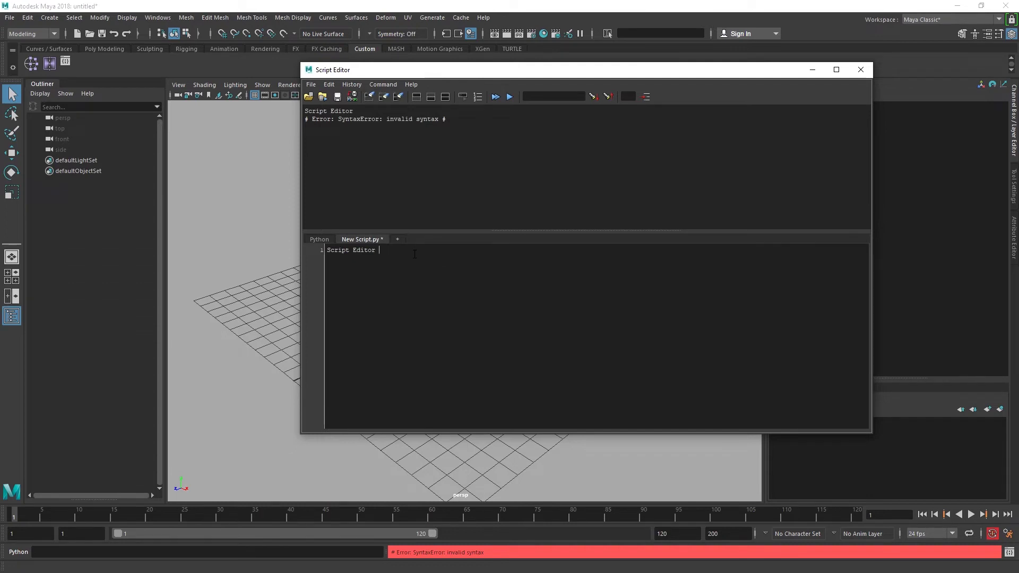
type("sdsdsd")
key("ctrl+z")
key("ctrl+z")
Clear all text from the history and script input panes
left_click(428, 258)
key("ctrl+a")
key("Delete")
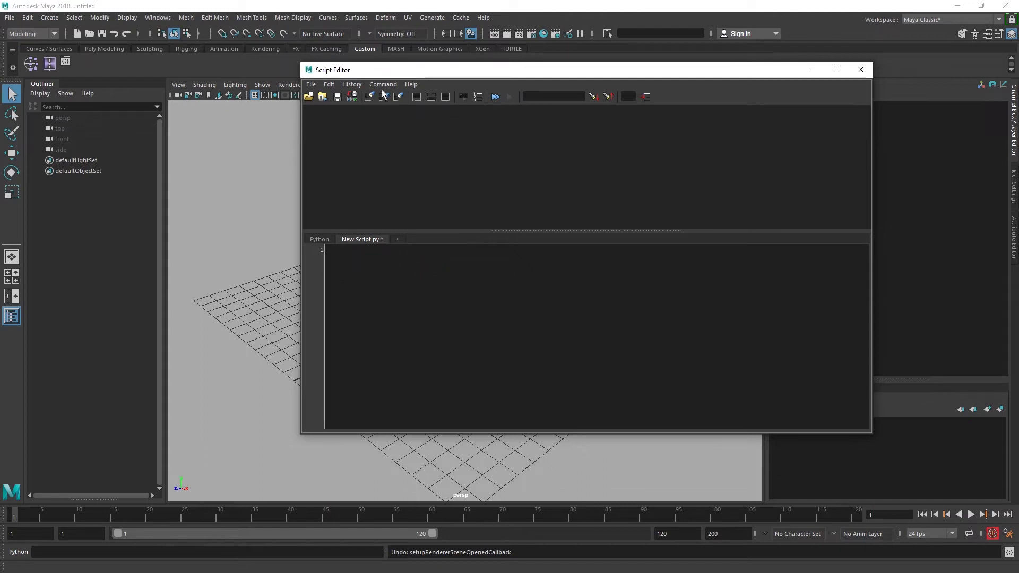
Redo to restore 'Script Editor asfdafsdf' in the input, then select all of it
left_click(329, 85)
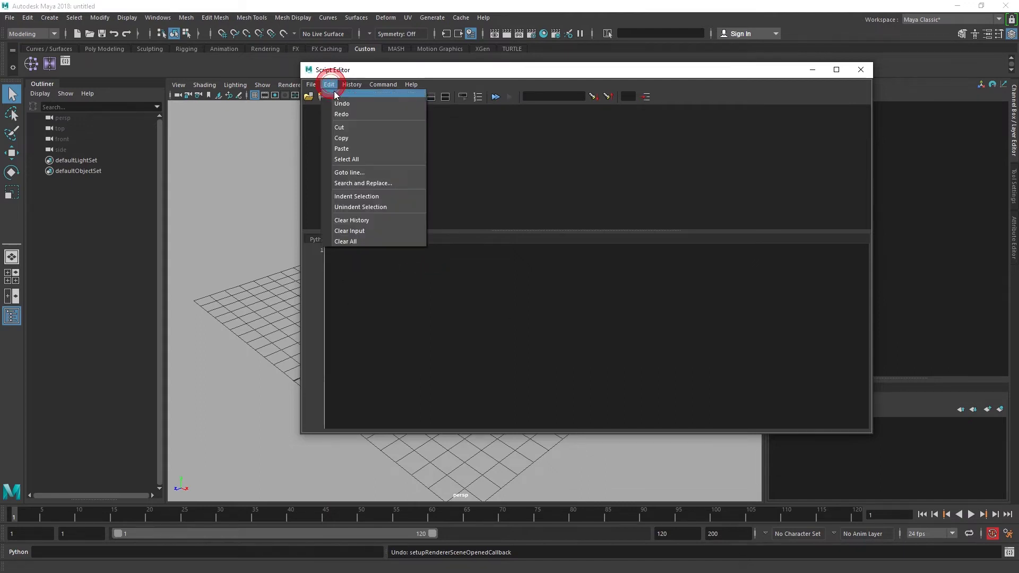
left_click(359, 112)
left_click(435, 262)
left_click(434, 259)
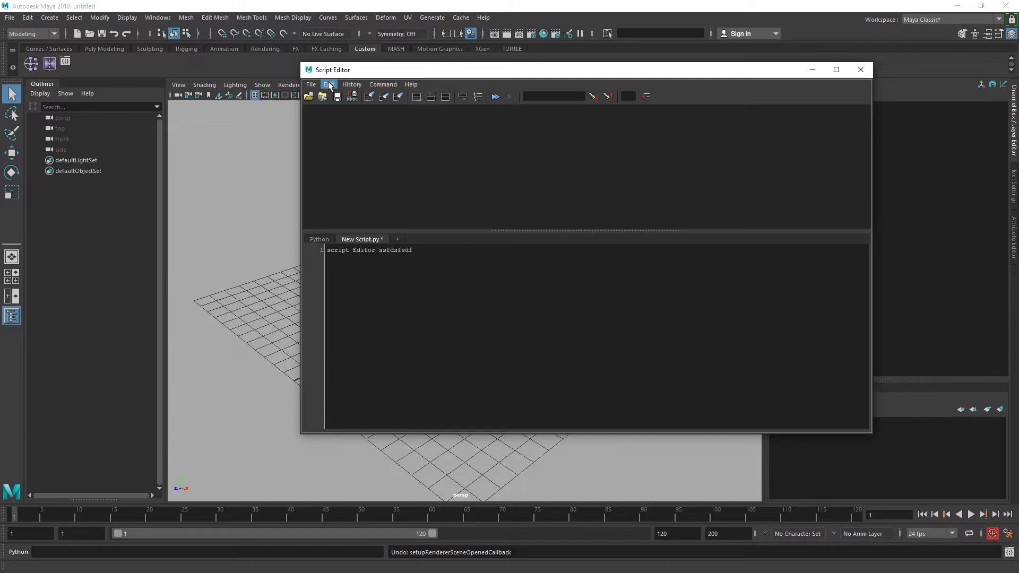
left_click(329, 86)
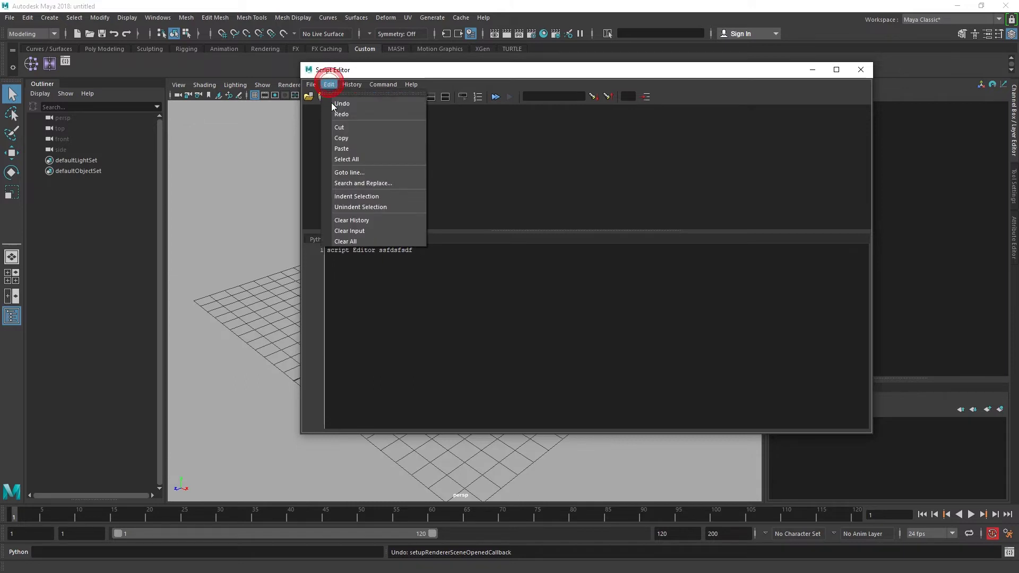
left_click(348, 159)
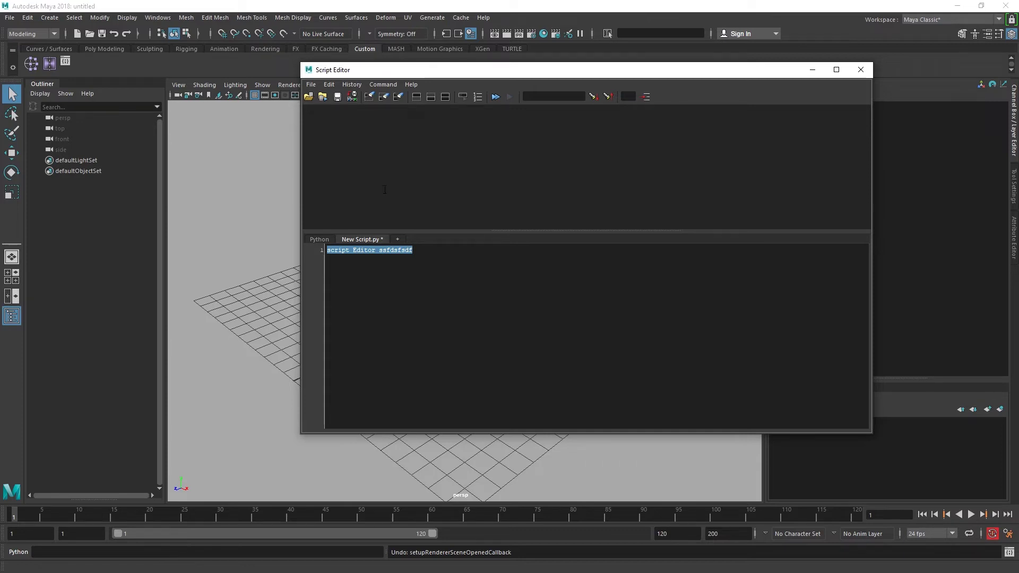
Cut the script line, paste it back, and add two empty lines below it
left_click(329, 85)
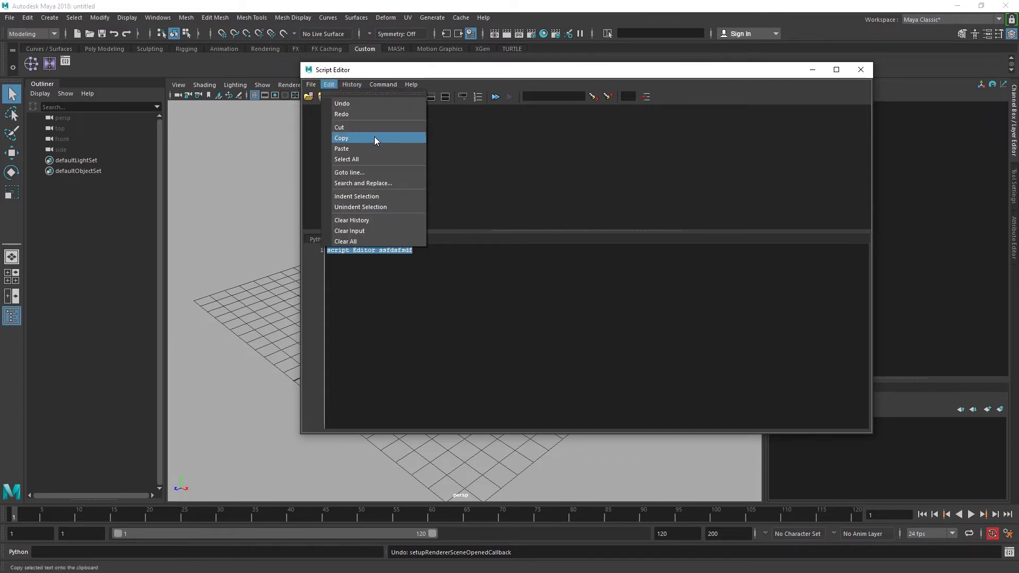
left_click(371, 126)
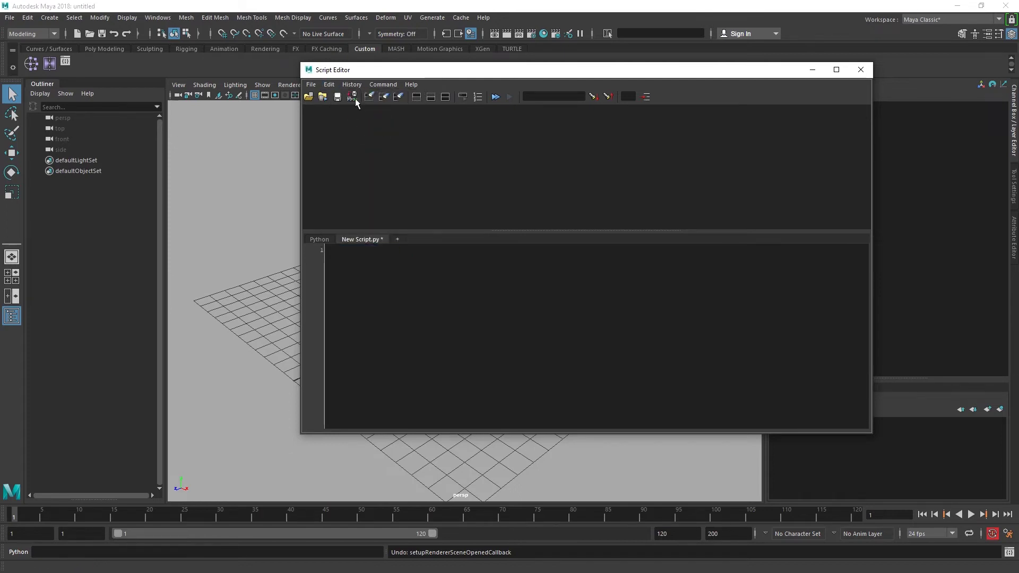
left_click(331, 86)
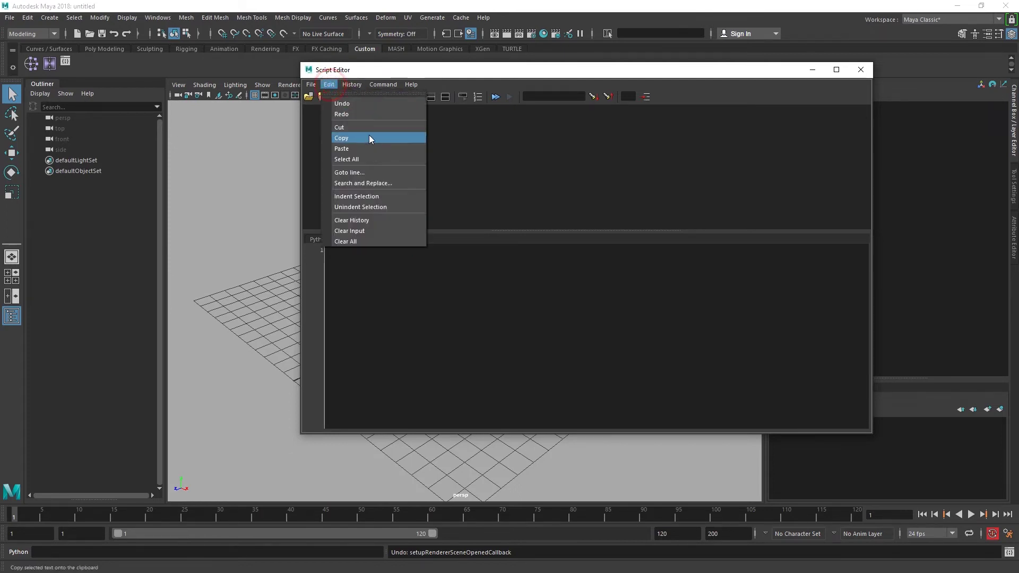
left_click(368, 149)
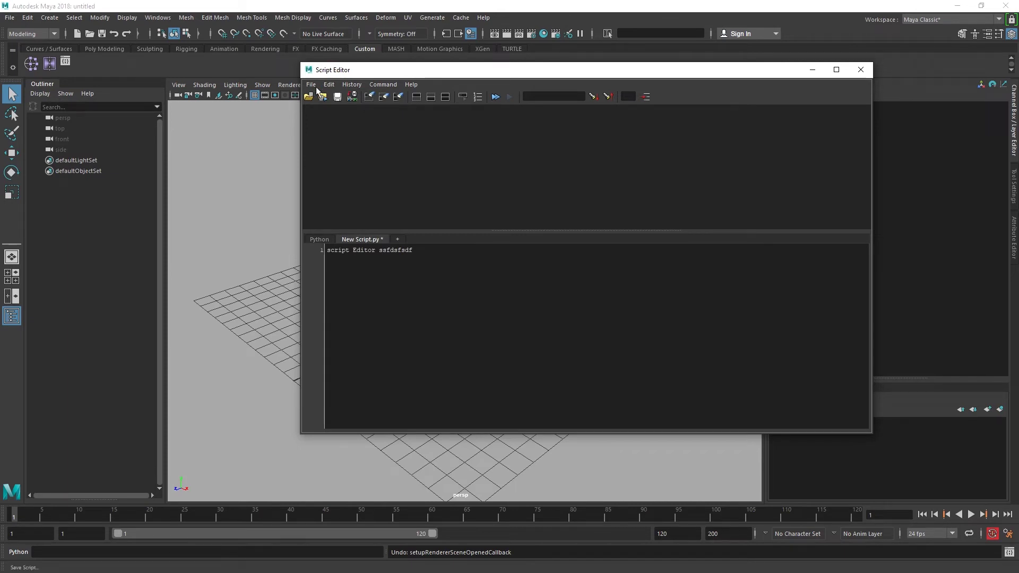
left_click(325, 87)
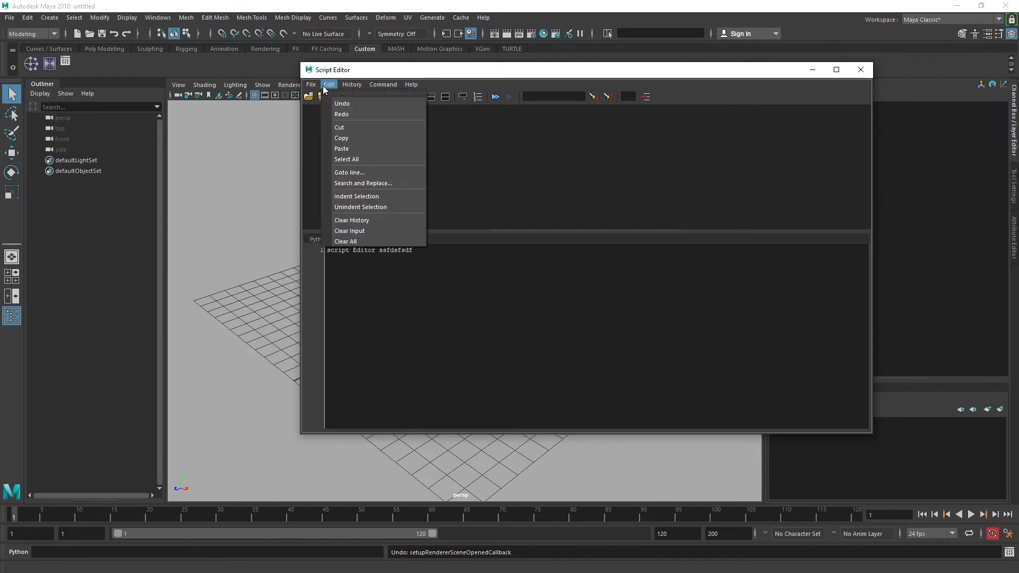
left_click(446, 318)
left_click(425, 253)
key("Return")
key("Return")
key("Return")
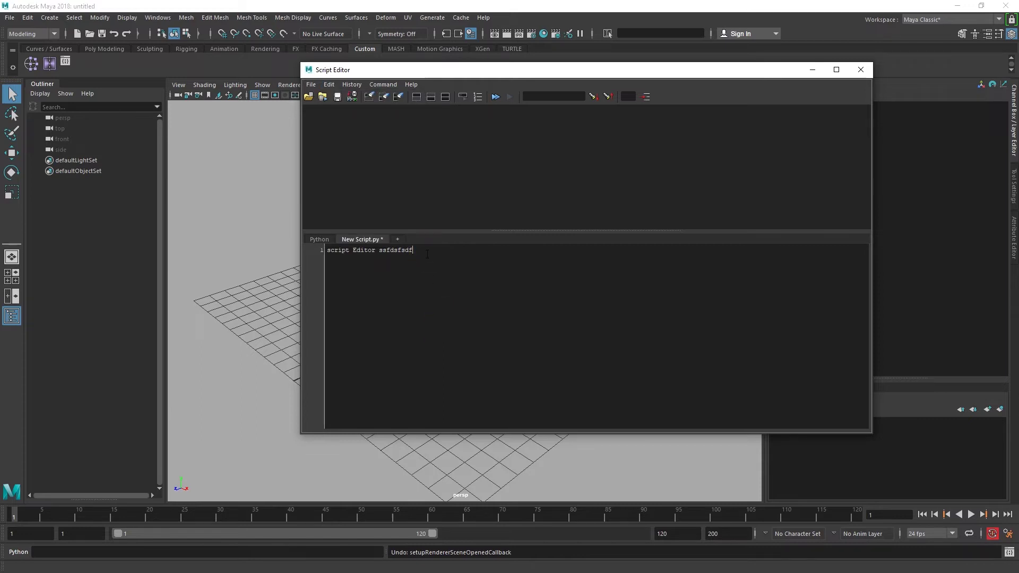
key("Return")
Select all the script text, cut it, and add empty lines down to line 15
left_click(329, 84)
left_click(371, 158)
left_click(330, 85)
left_click(359, 129)
left_click(346, 257)
key("Return")
key("Return")
key("Return")
left_click(324, 86)
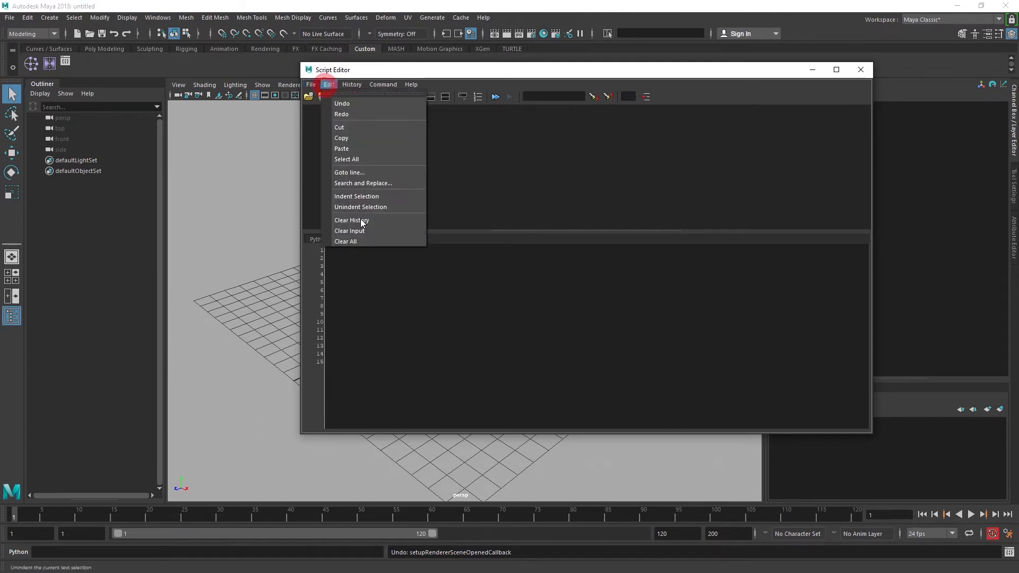
Paste the script line onto line 15, then select and copy it
left_click(377, 148)
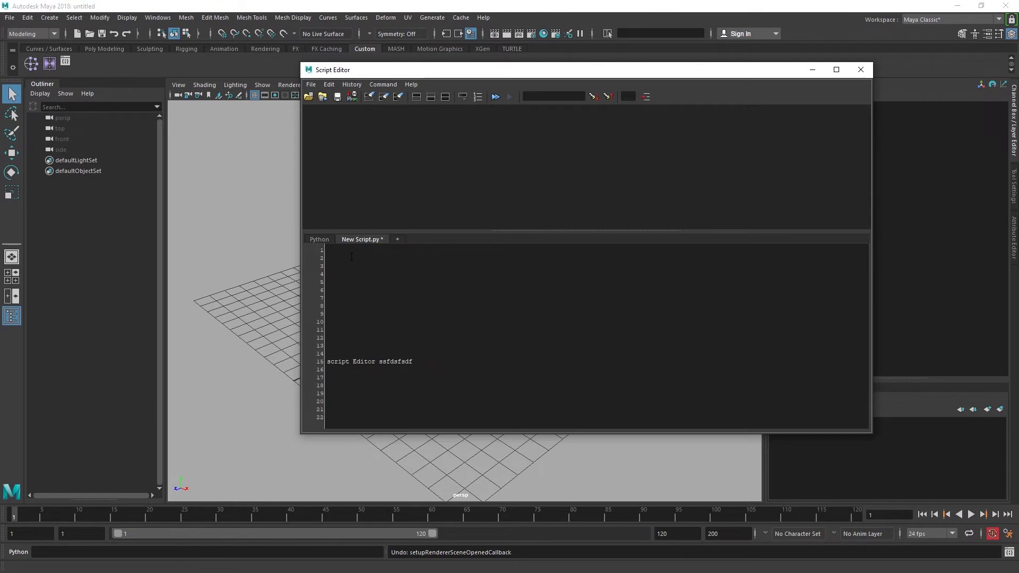
left_click_drag(425, 360, 350, 361)
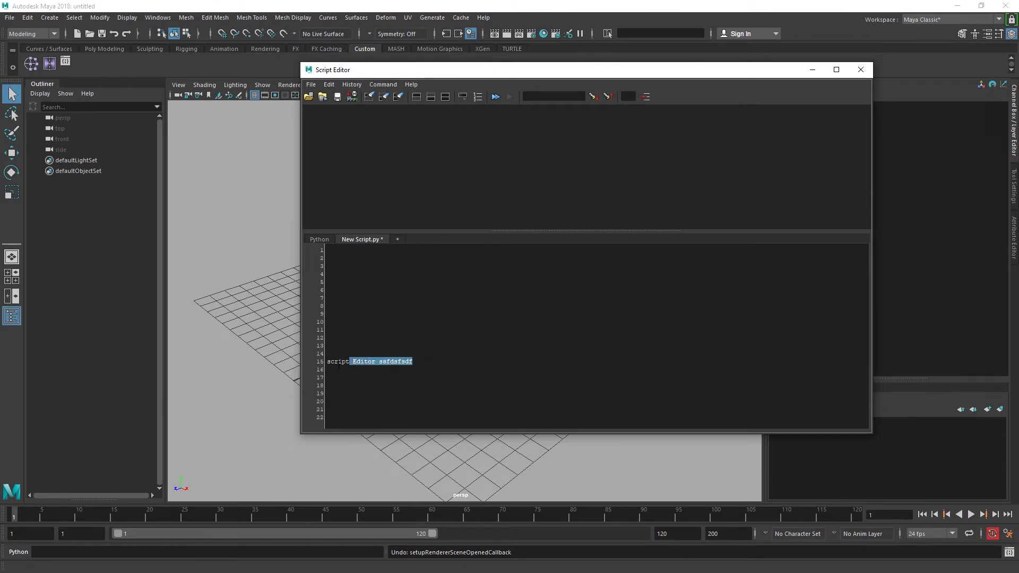
left_click(305, 361, "shift")
left_click(387, 374)
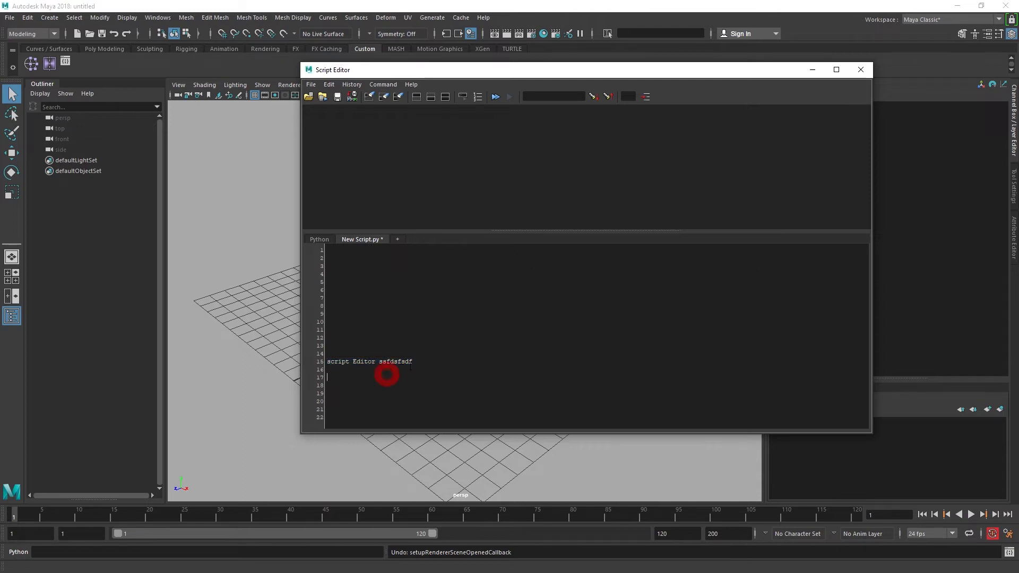
left_click_drag(425, 362, 306, 358)
key("ctrl+c")
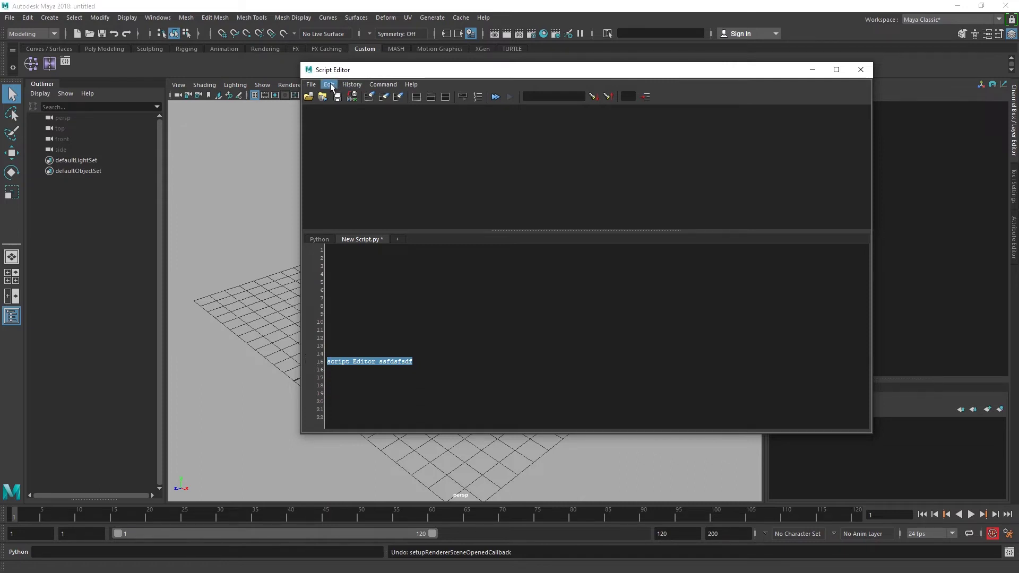
left_click(330, 86)
left_click(367, 139)
Paste four joined copies of the line onto line 1, then select all input text
left_click(349, 250)
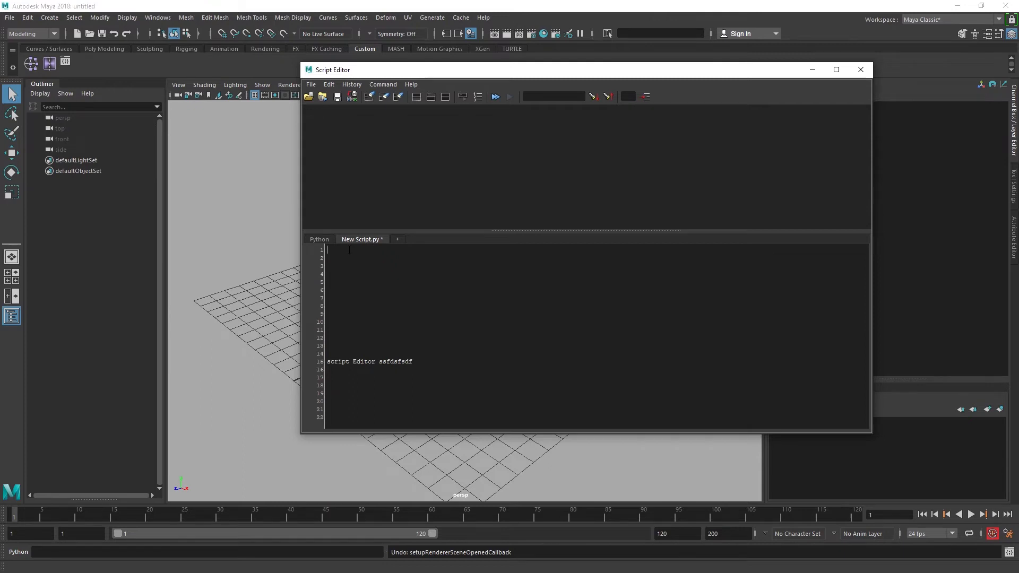
left_click(329, 84)
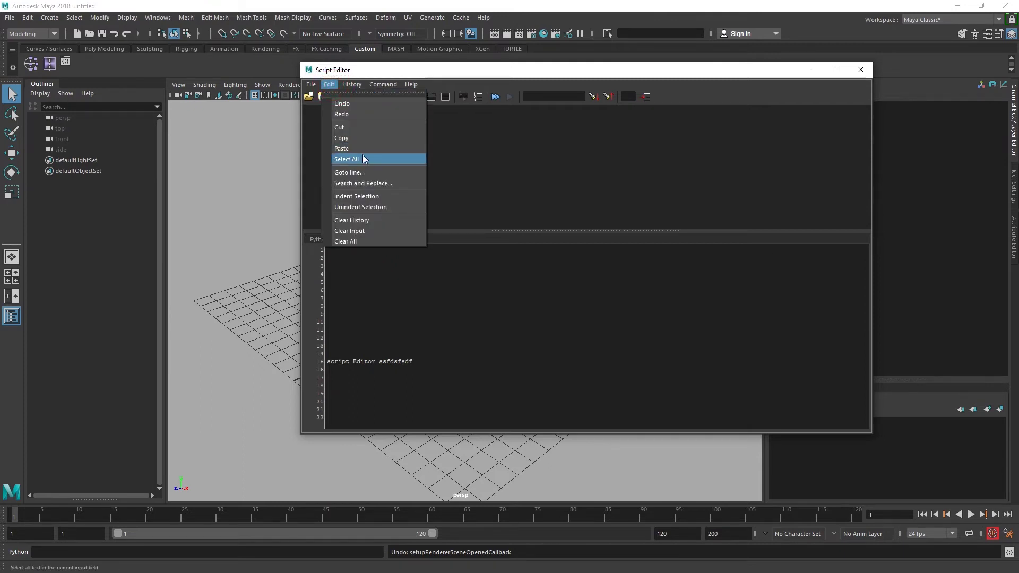
left_click(360, 149)
left_click(329, 84)
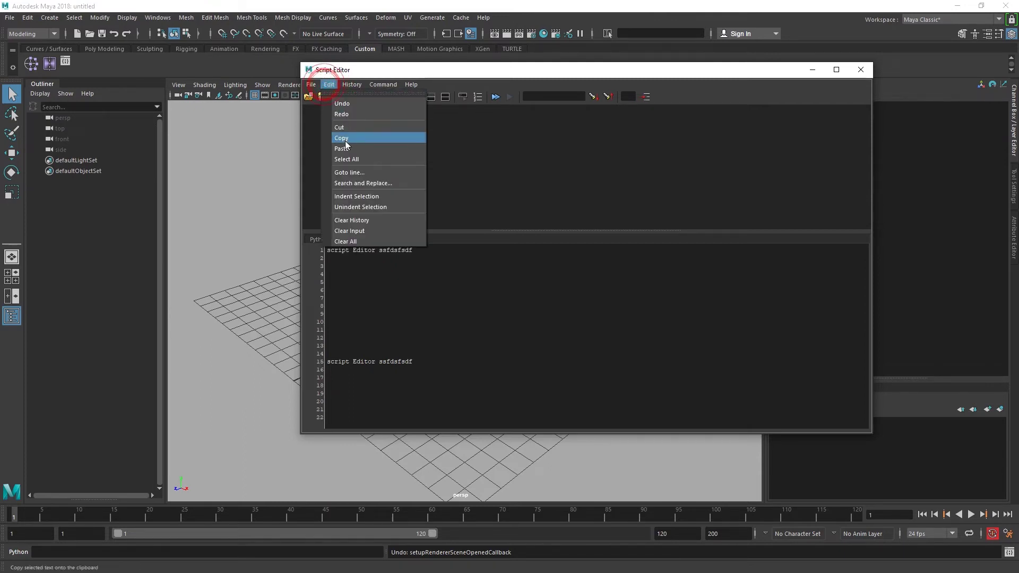
left_click(346, 149)
left_click(329, 84)
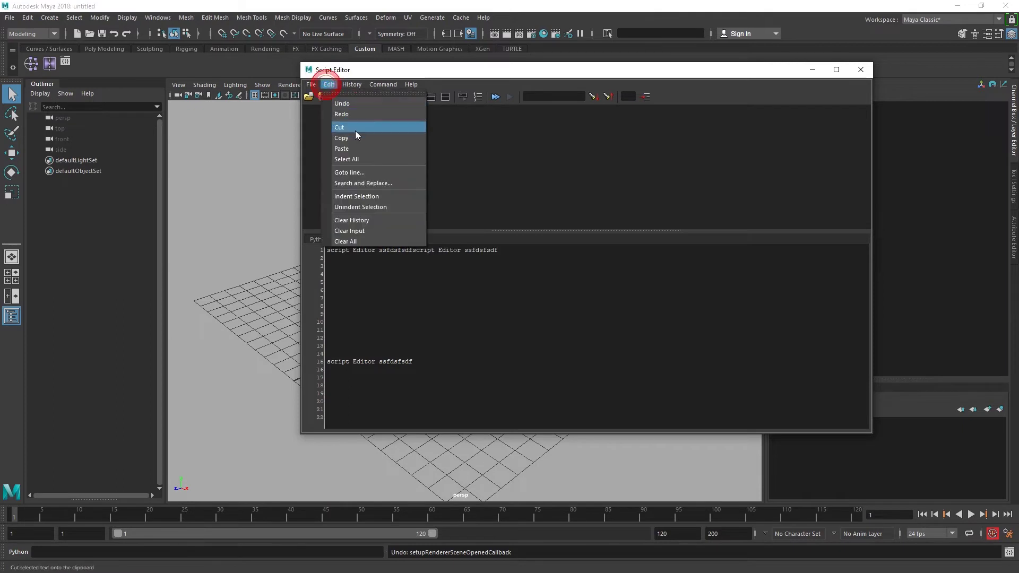
left_click(360, 144)
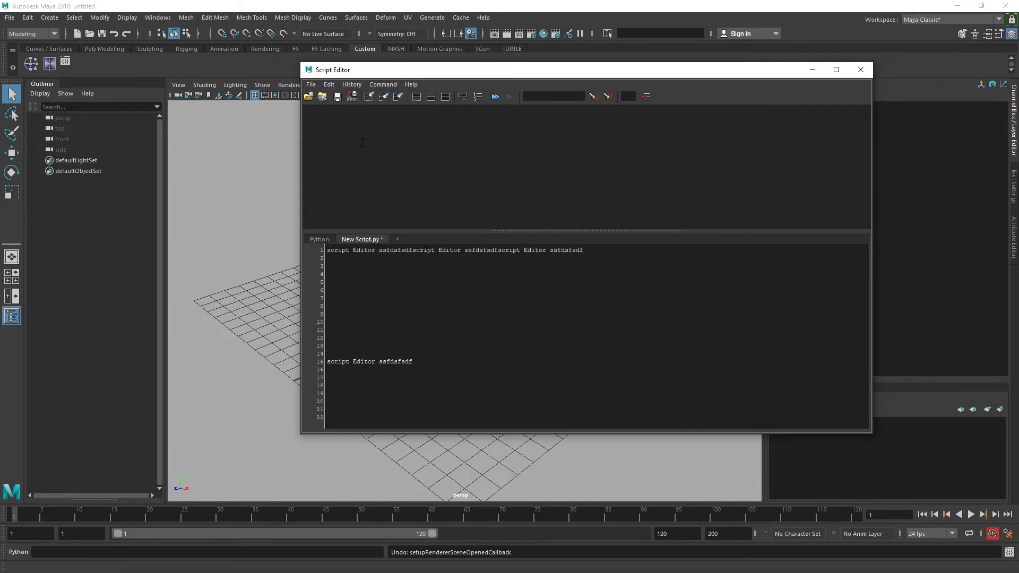
key("ctrl+v")
key("ctrl+a")
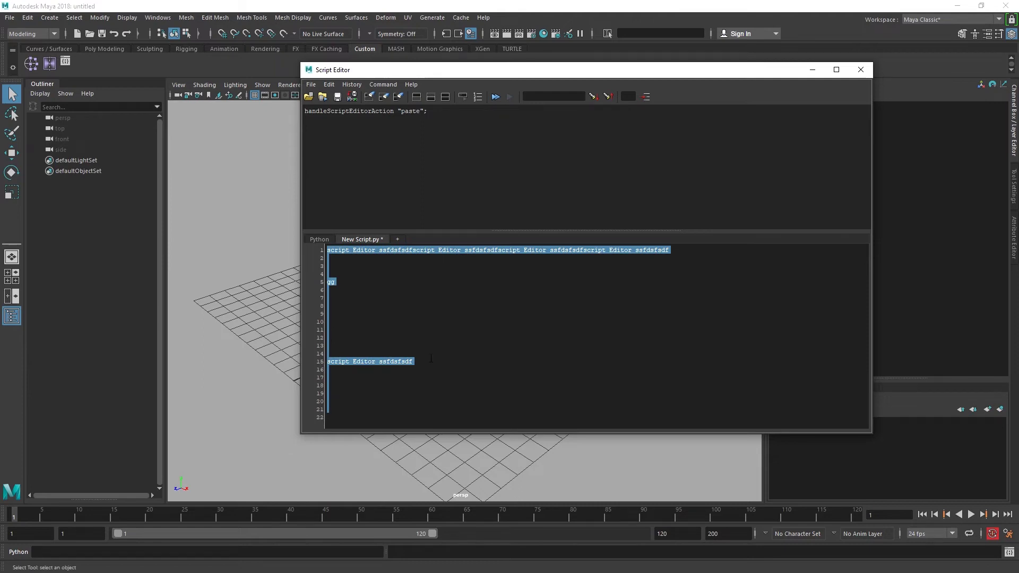
left_click(328, 84)
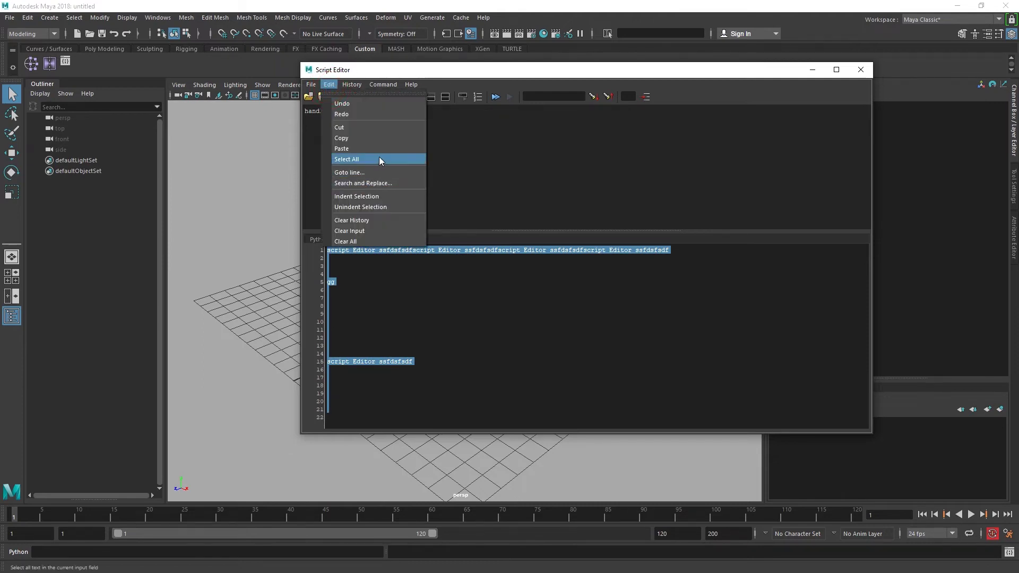
Delete the New Script.py tab via the Delete > Current Tab marking menu, without saving
left_click(349, 231)
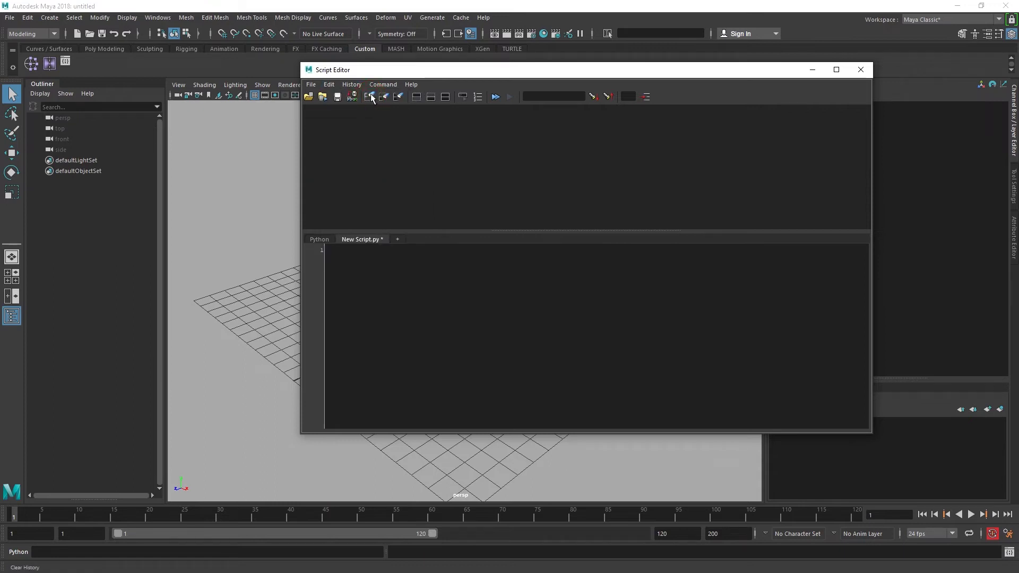
right_click(402, 284)
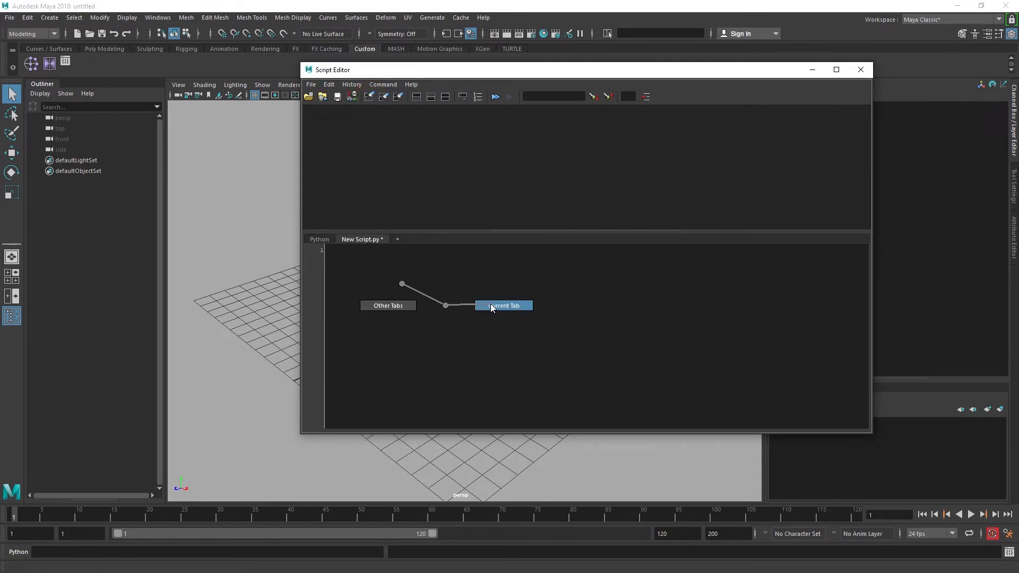
right_click_drag(402, 284, 490, 303)
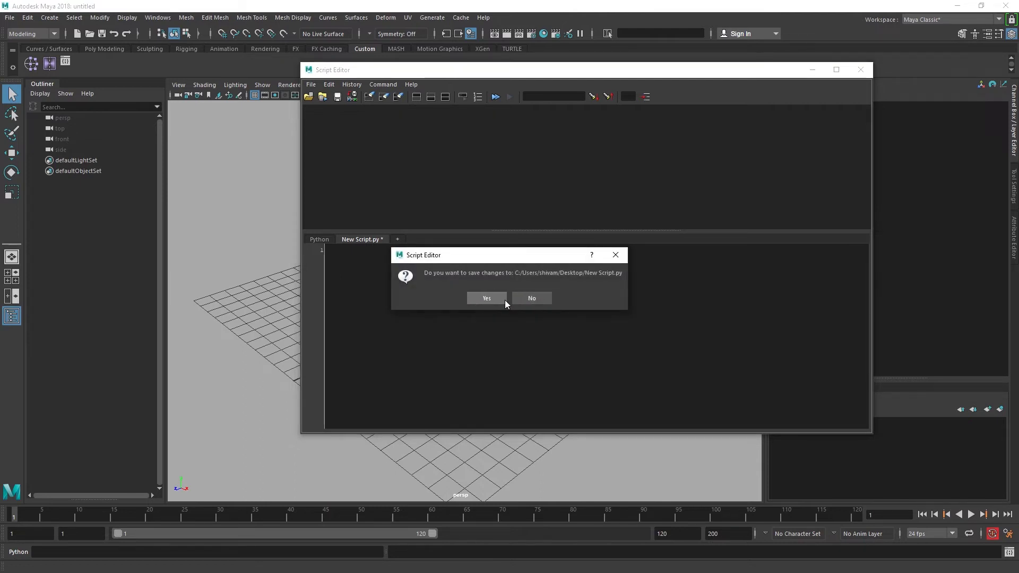
left_click(532, 298)
left_click(453, 274)
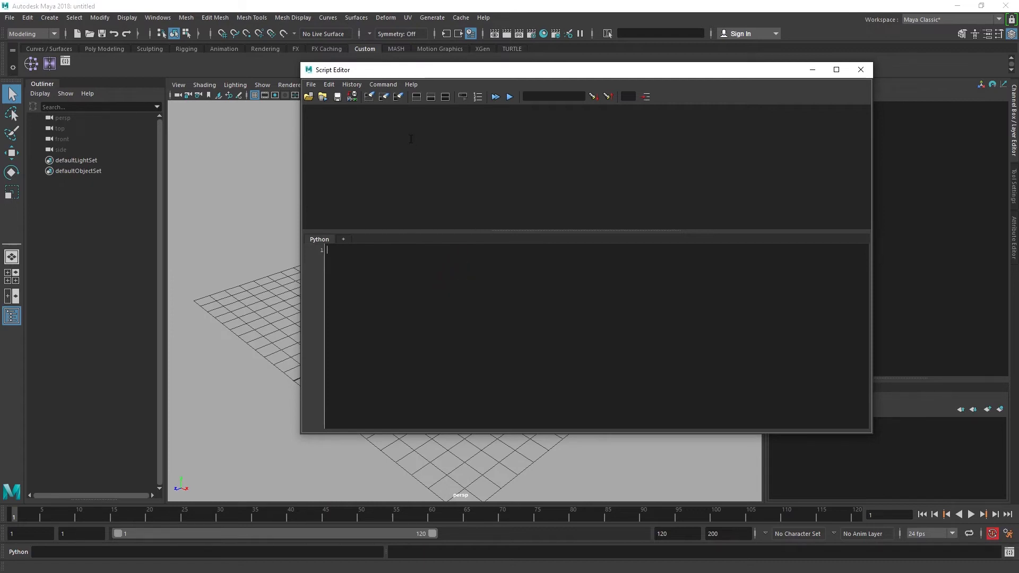
left_click(328, 85)
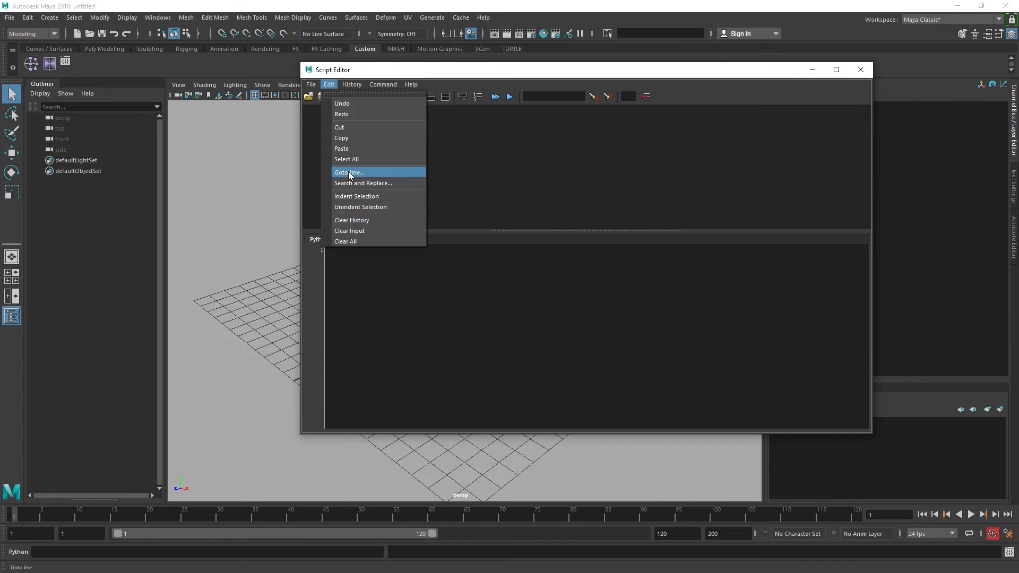
Type short snippets like fd, fdg, df, gfd and dfg on separate lines in the Python tab
left_click(420, 303)
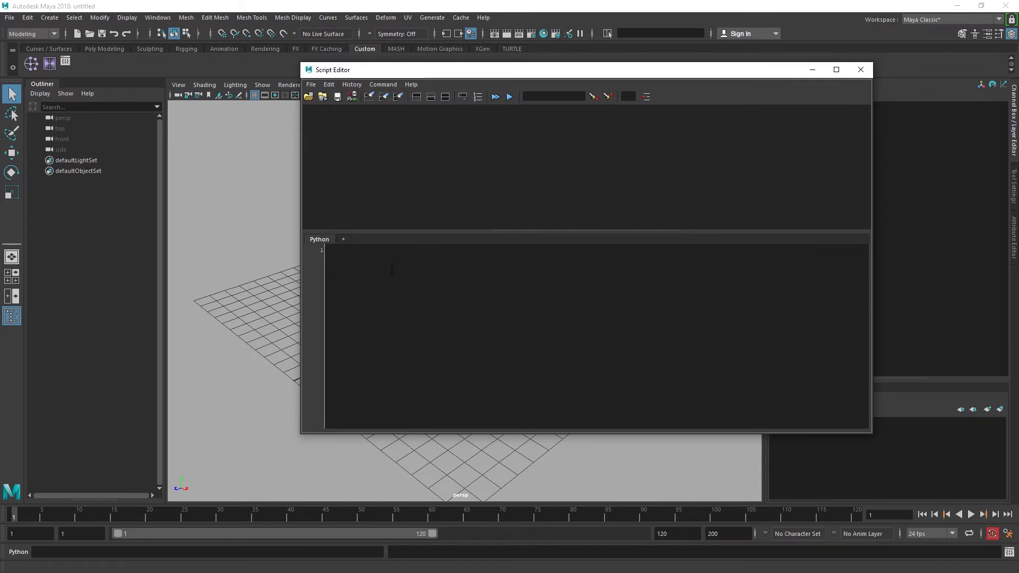
type("fd")
key("Return")
key("Return")
type("fdg")
key("Return")
key("Return")
type("df")
key("Return")
key("Return")
key("Return")
type("gfd")
key("Return")
key("Return")
type("dfg")
key("Return")
key("Return")
type("df")
key("Return")
type("df")
key("Return")
type("df")
key("Return")
key("Return")
type("df")
key("Return")
key("Return")
type("df")
scroll(393, 270, "up", 1)
left_click(395, 250)
left_click(347, 251)
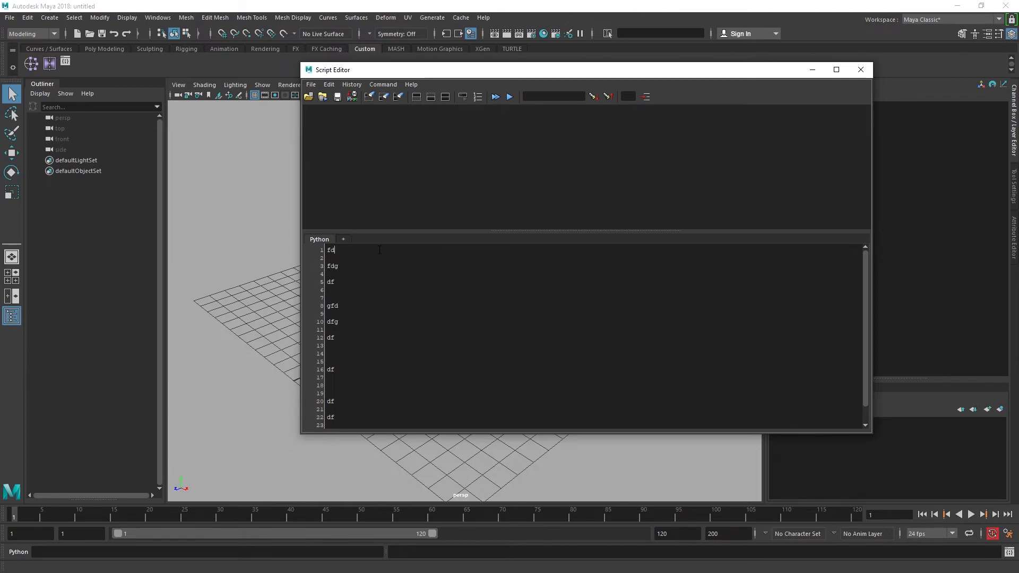
Use Edit > Goto line to jump to line 2
left_click(329, 84)
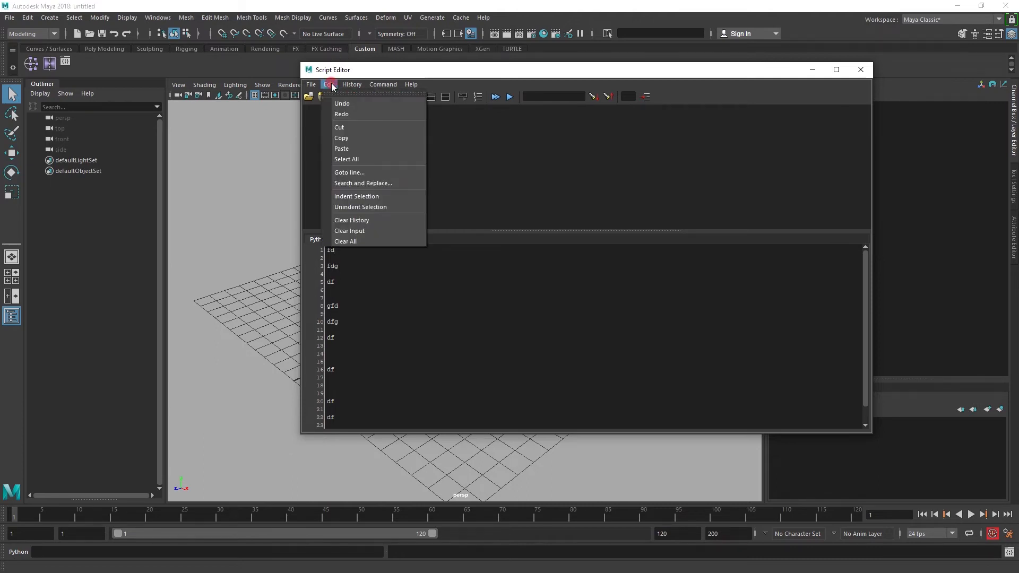
left_click(368, 170)
left_click(521, 290)
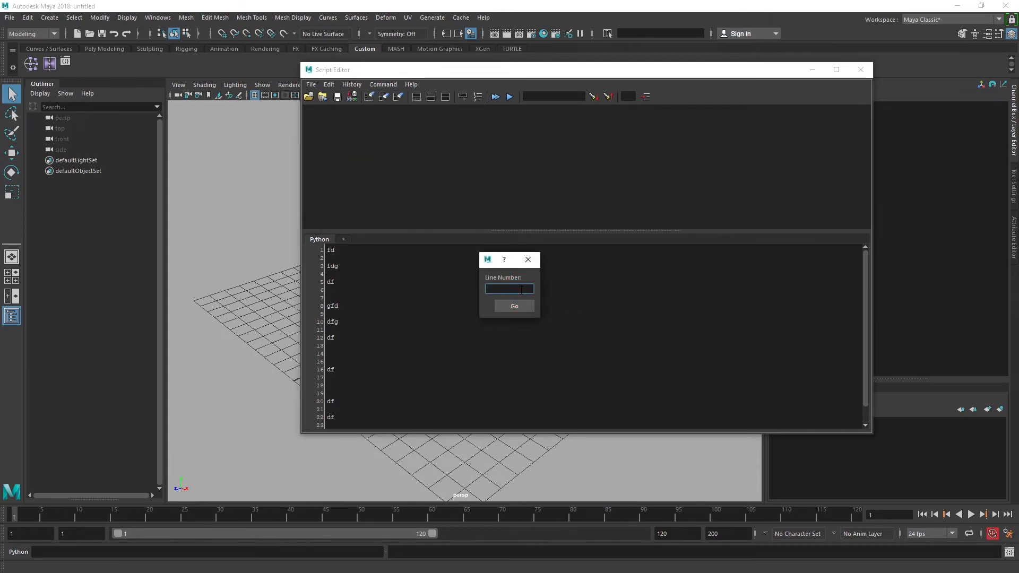
type("25")
left_click(517, 307)
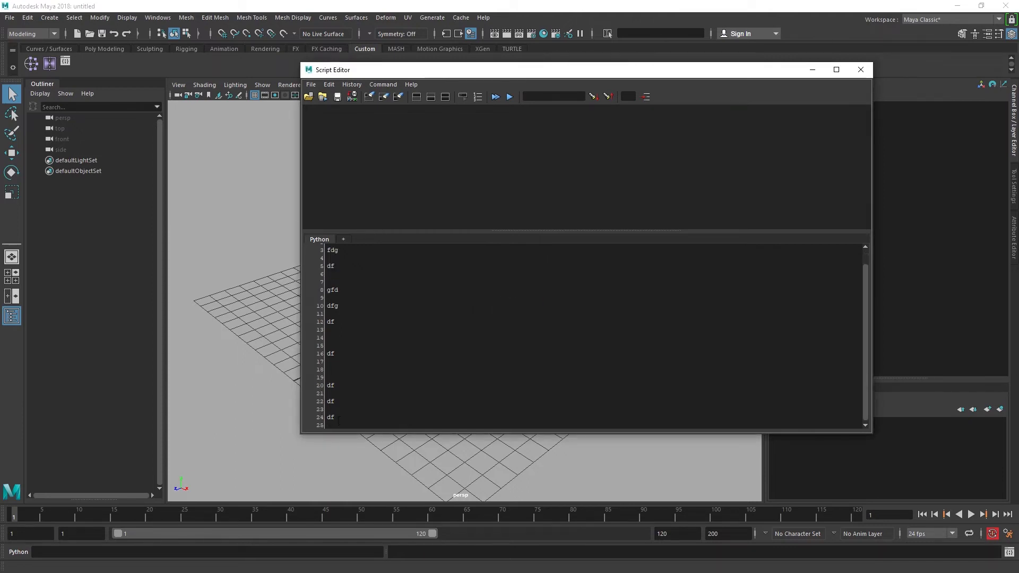
scroll(359, 417, "up", 1)
scroll(360, 404, "up", 1)
Replace gfd on line 8 with Maya using Search and Replace
left_click(327, 85)
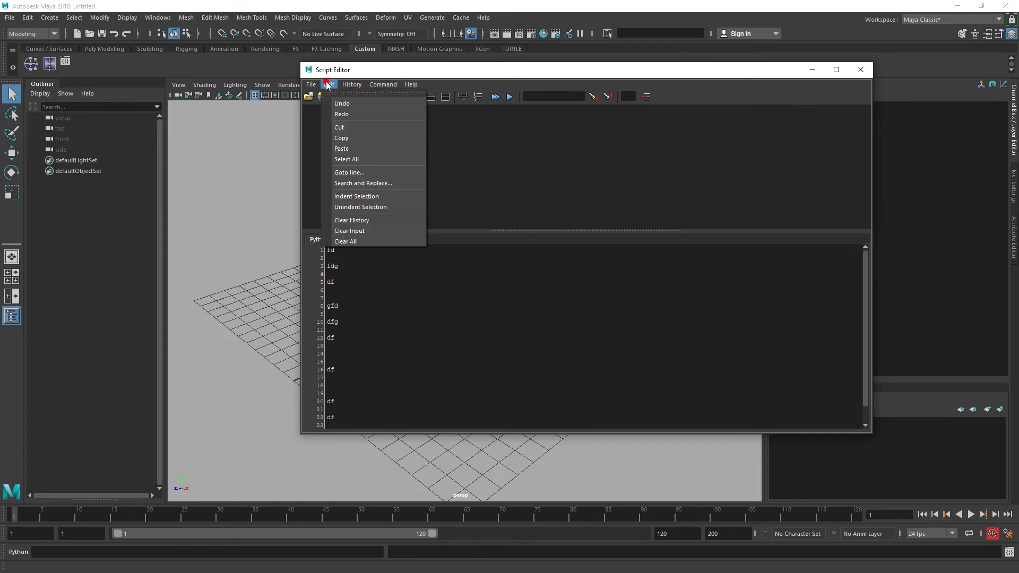
left_click(392, 183)
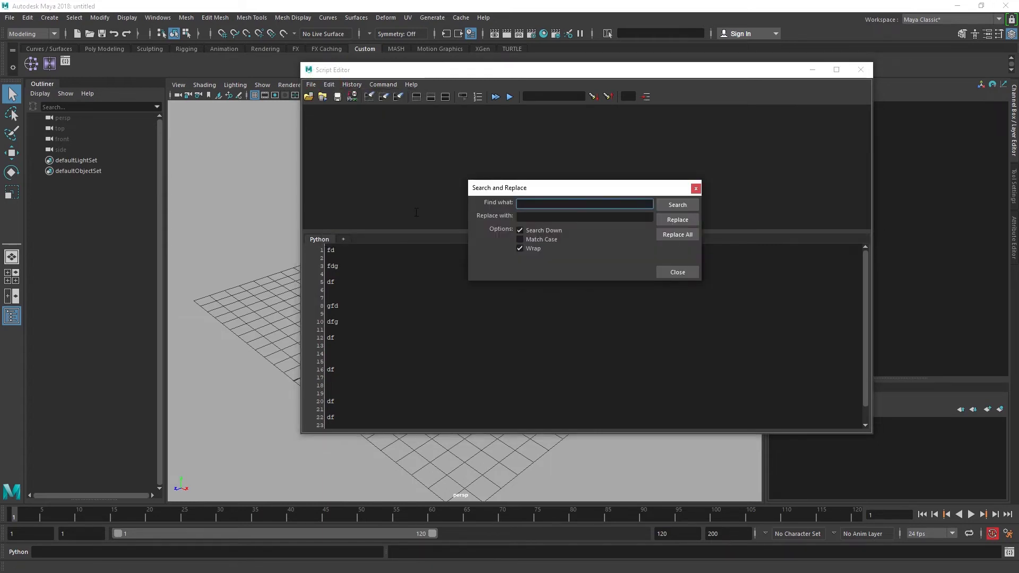
double_click(342, 306)
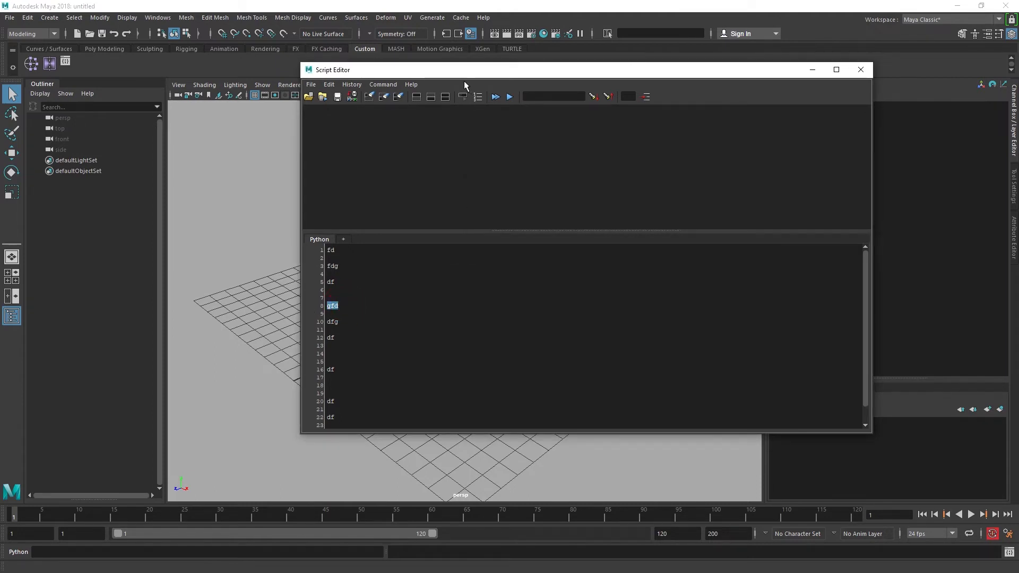
left_click_drag(465, 73, 419, 246)
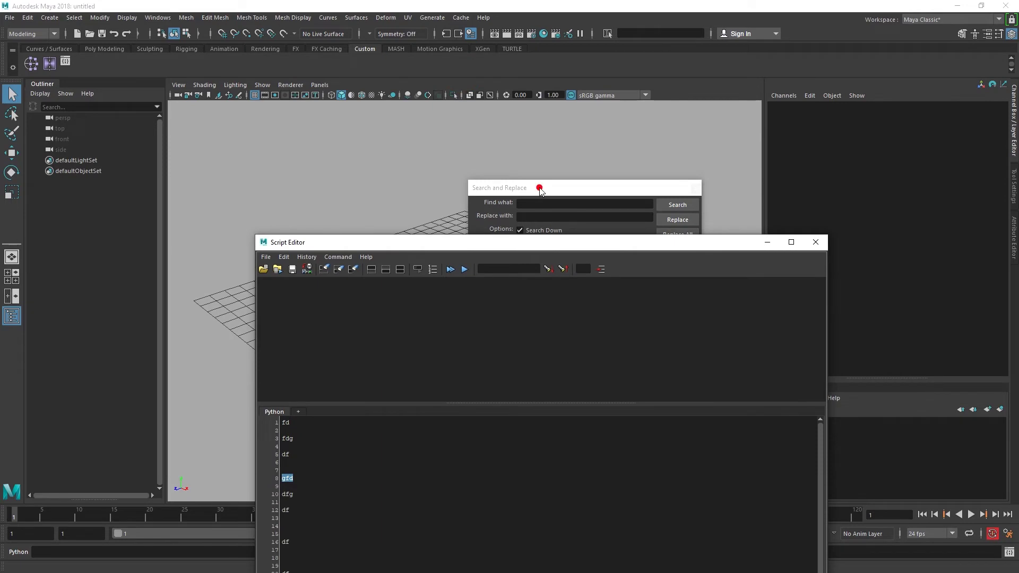
left_click(540, 190)
type("gfd")
left_click(549, 214)
type("Maya")
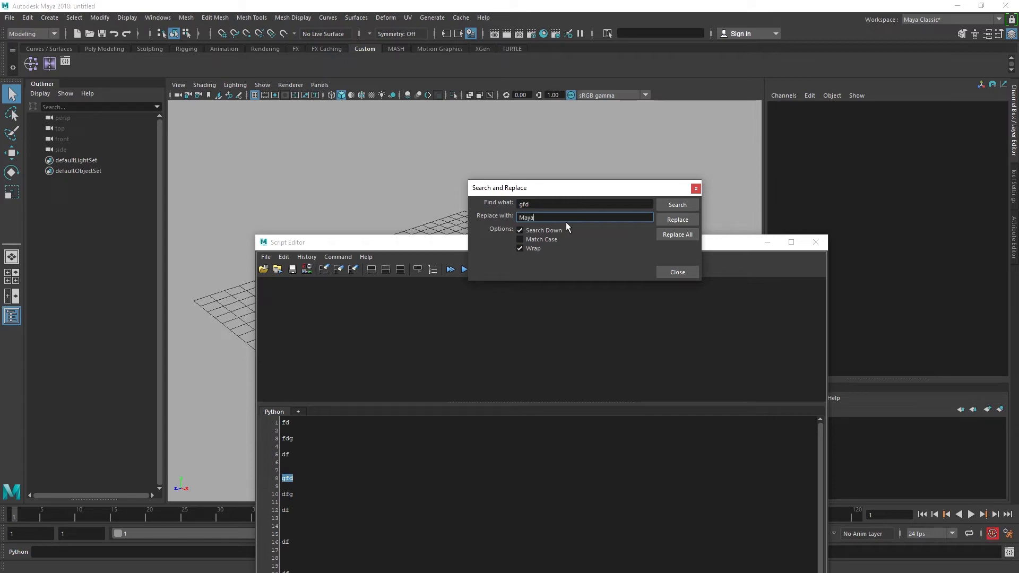
left_click(679, 219)
Set Find what to 'Maya' and search the script for it
left_click(433, 237)
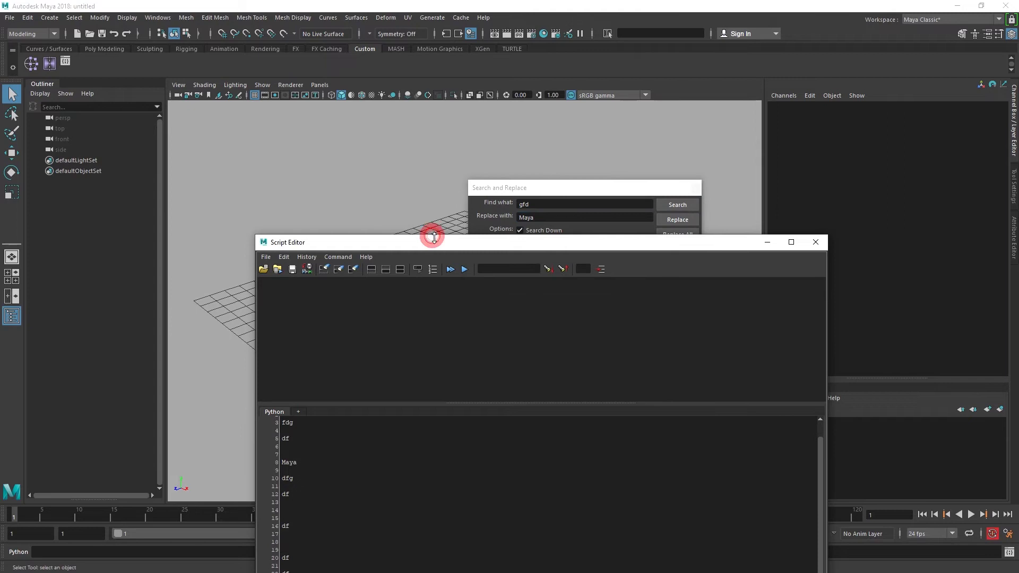
left_click_drag(434, 237, 469, 89)
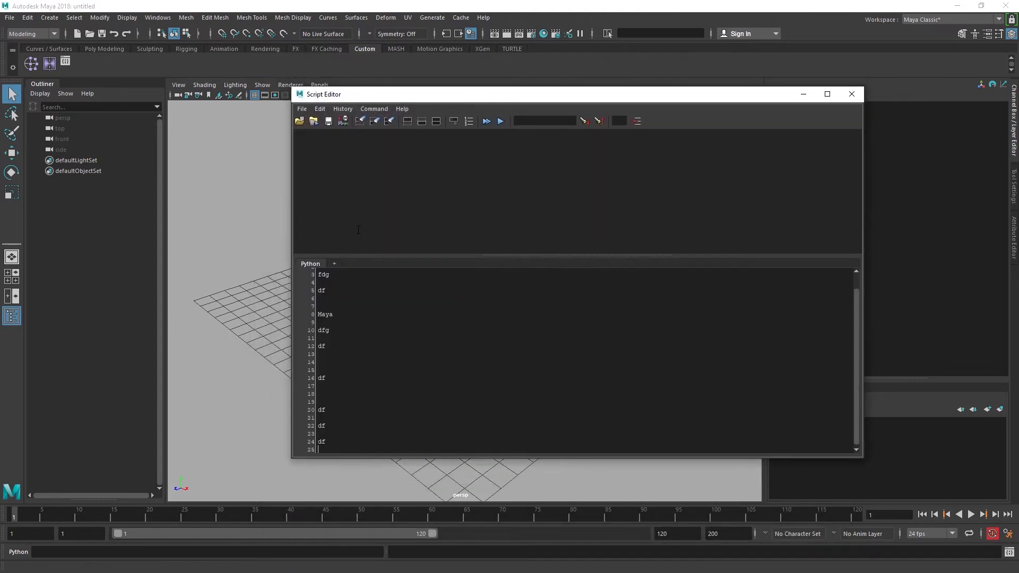
double_click(341, 314)
left_click_drag(540, 99, 520, 228)
left_click(542, 193)
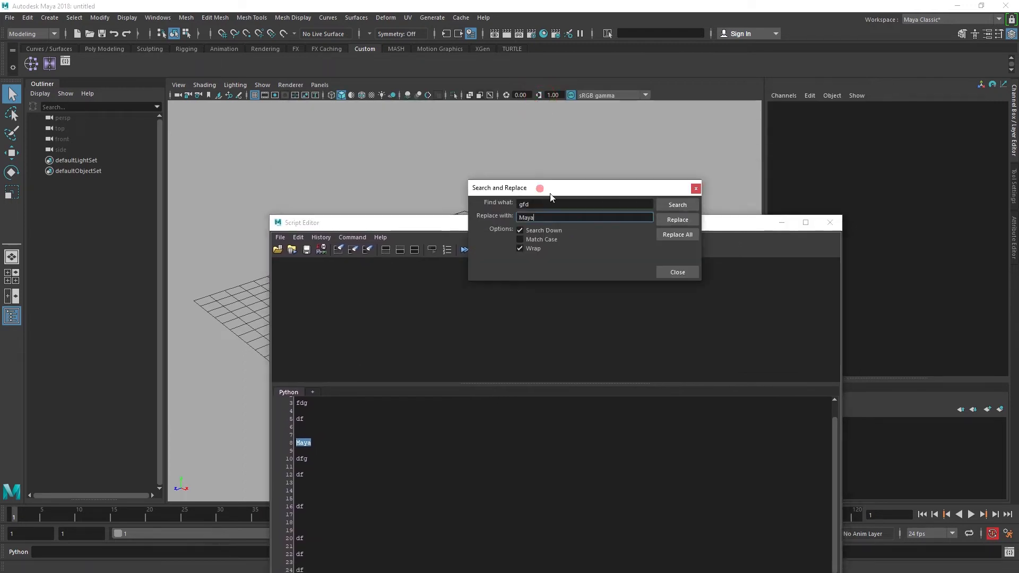
left_click_drag(560, 191, 572, 207)
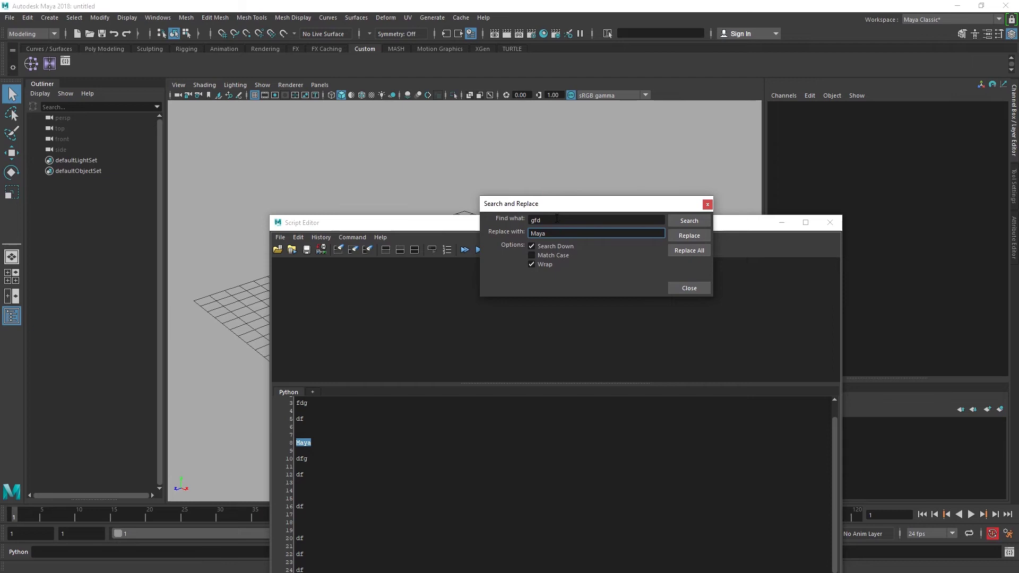
double_click(567, 219)
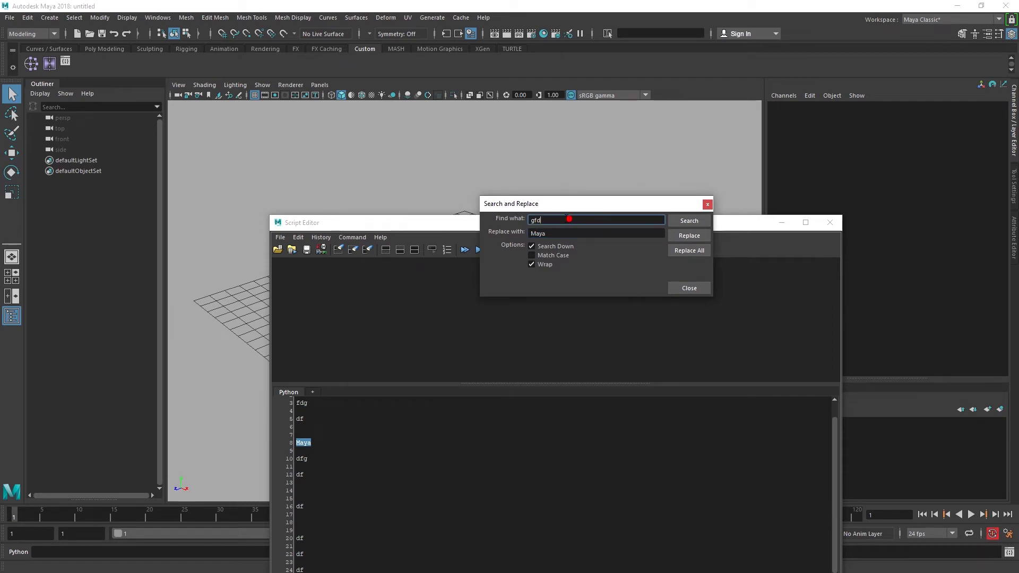
type("Maya")
left_click(684, 224)
left_click(689, 222)
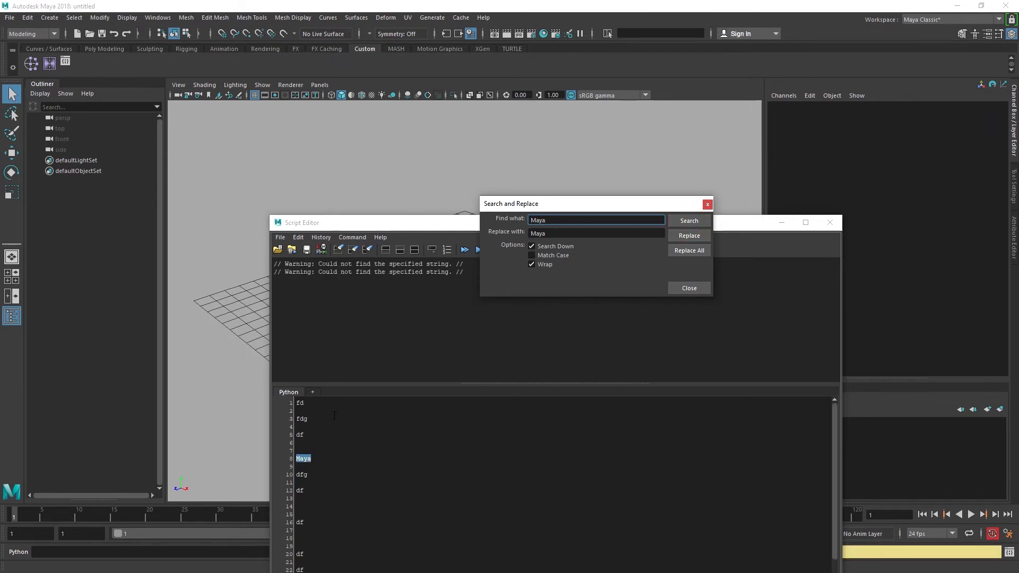
left_click(334, 416)
left_click(604, 203)
left_click(700, 223)
Close Search and Replace, then clear the history output and the Python input
left_click(696, 289)
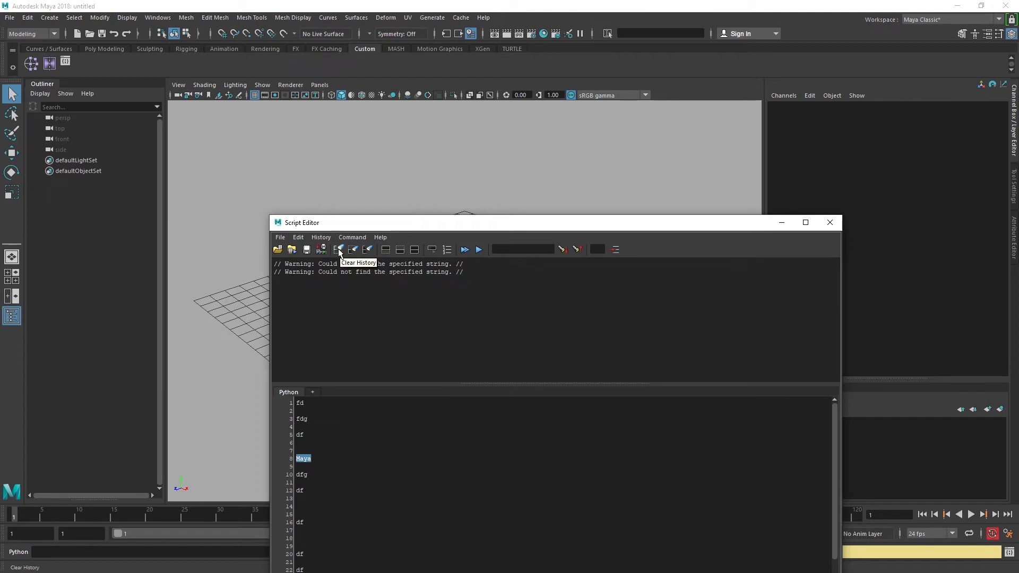
left_click(339, 250)
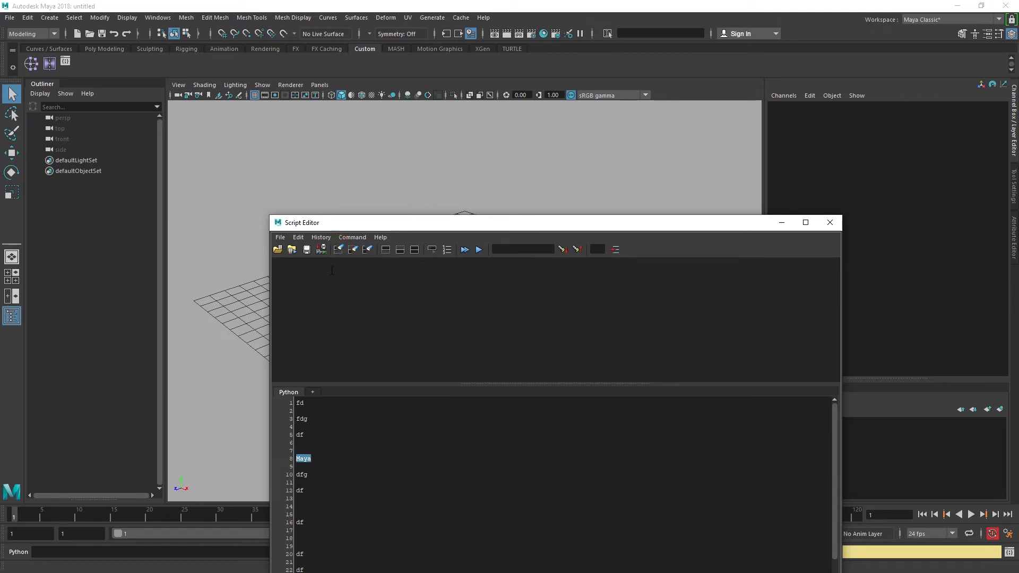
left_click(366, 250)
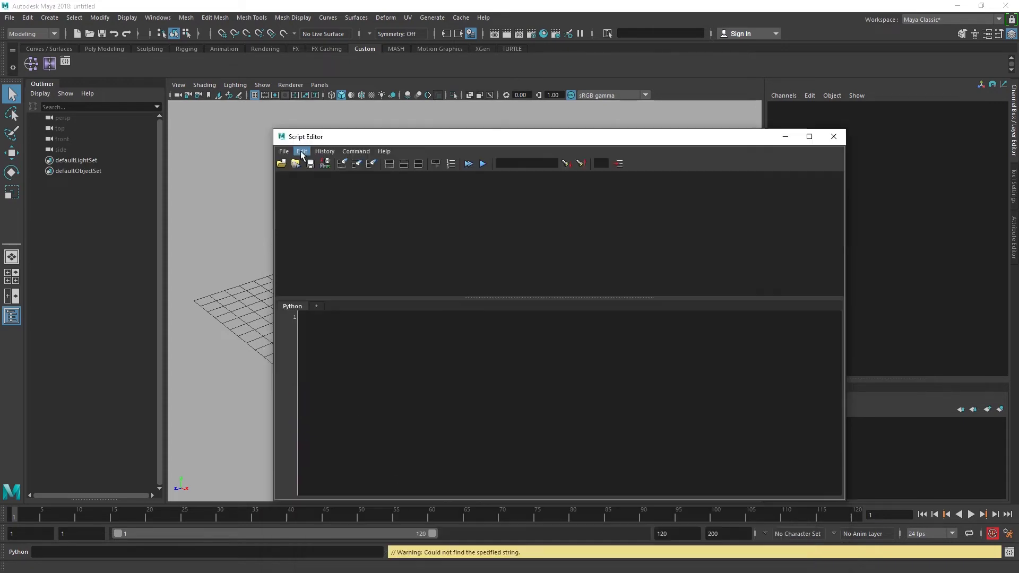
left_click(302, 152)
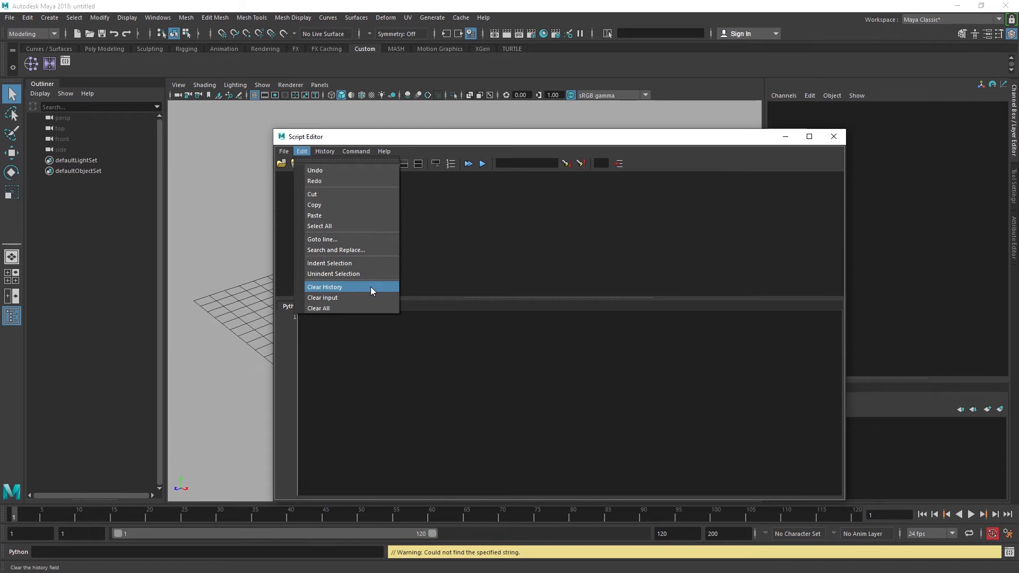
Clear the history output again, review editing commands, then bring up the History menu options
left_click(371, 287)
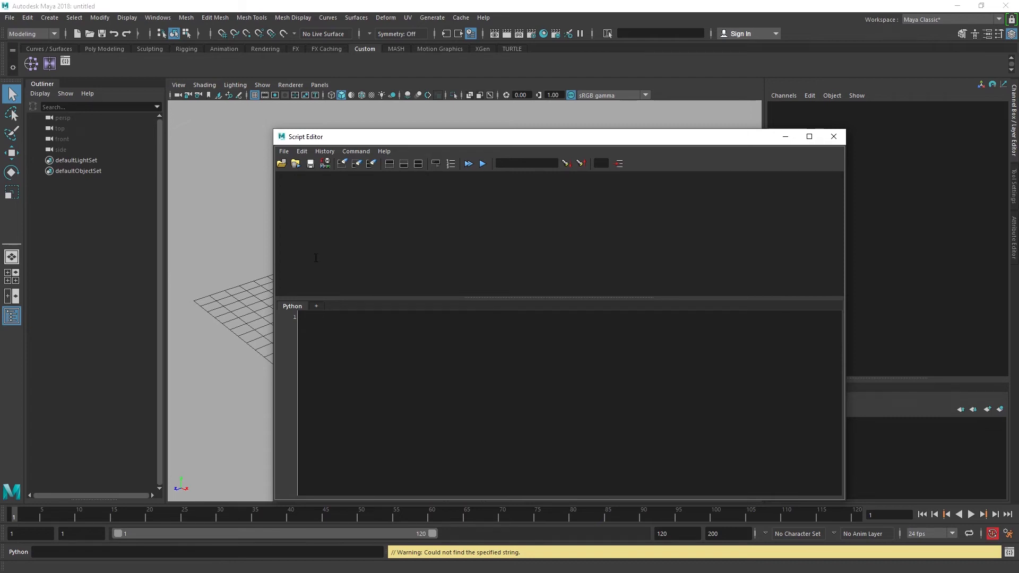
left_click(302, 152)
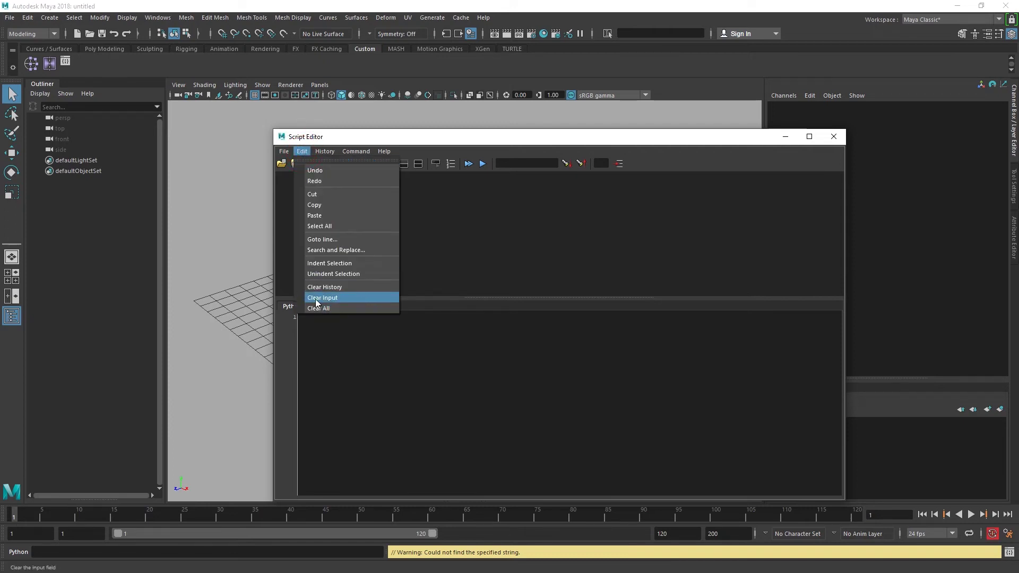
left_click(508, 370)
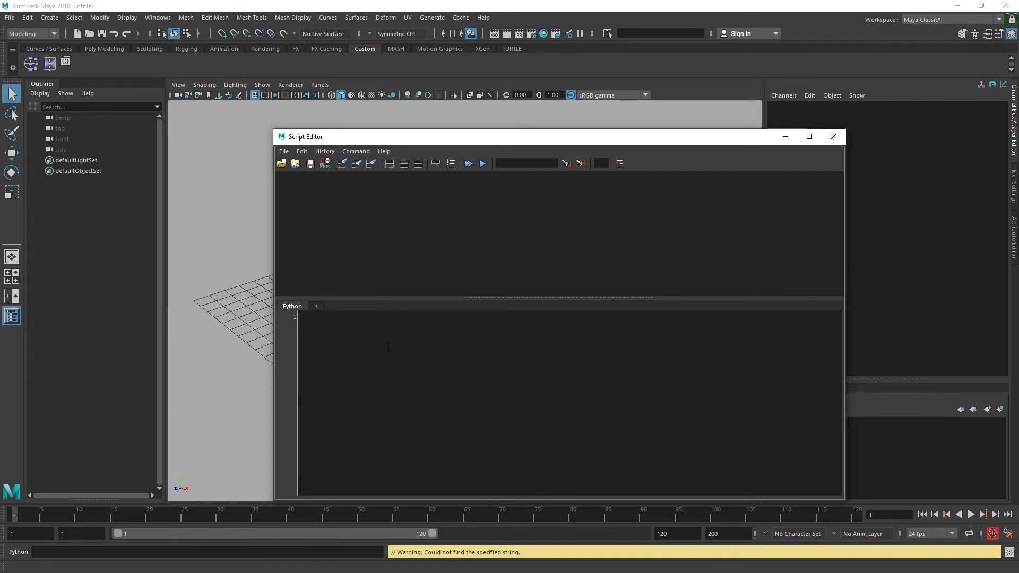
left_click(302, 151)
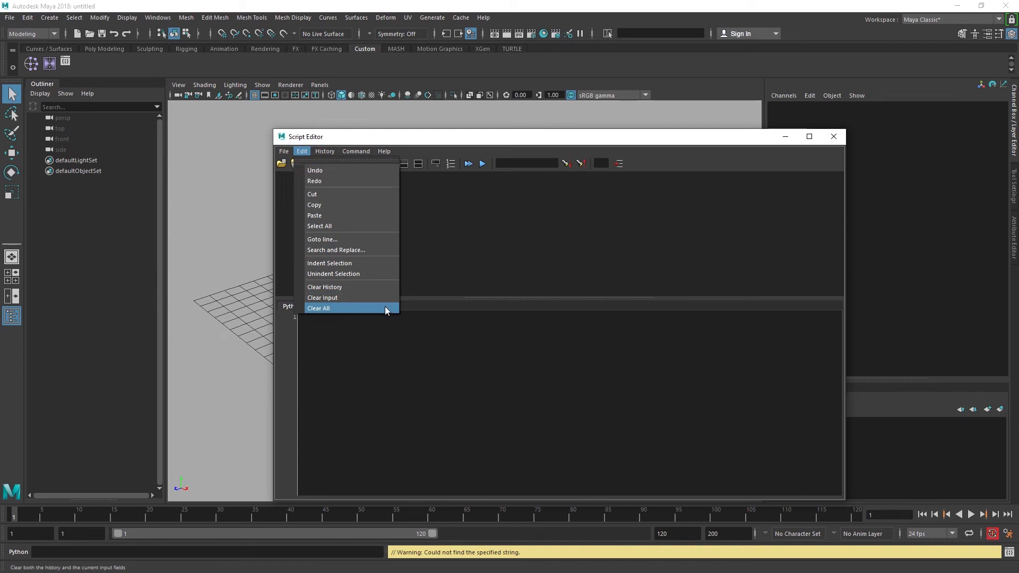
left_click(481, 228)
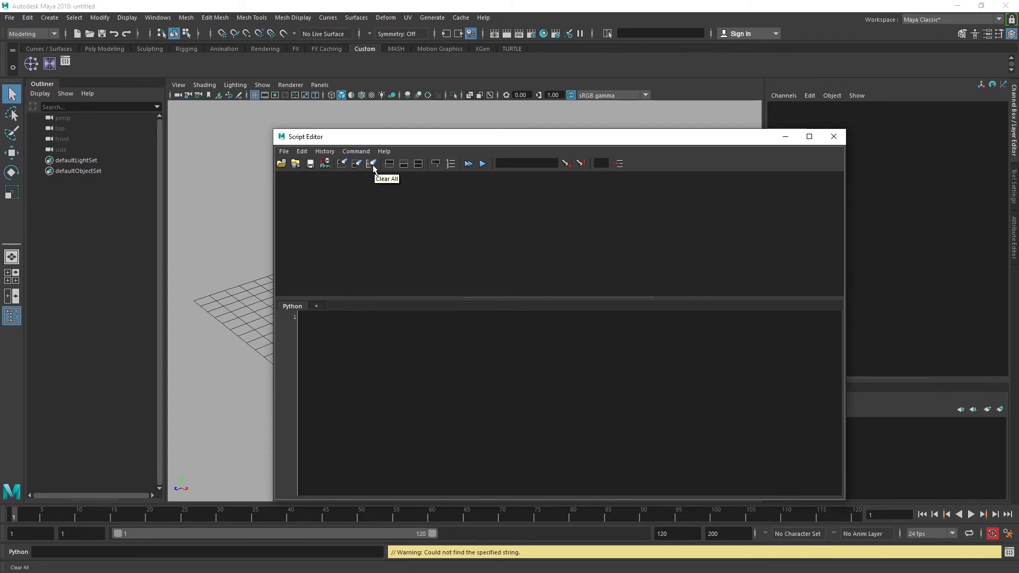
left_click(325, 152)
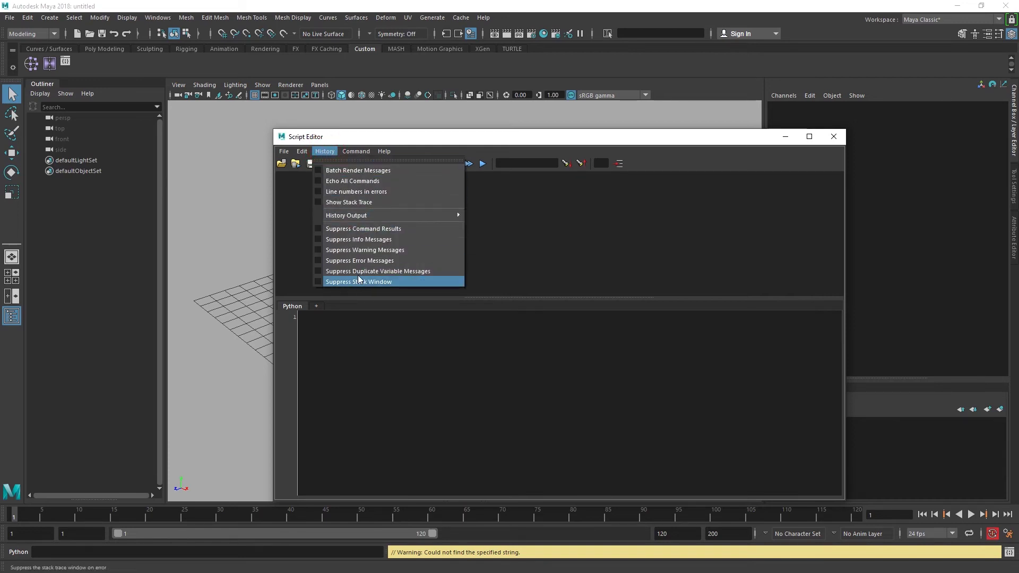
Add a new Python tab beside the first one via Command > New Tab
key("Escape")
left_click(363, 155)
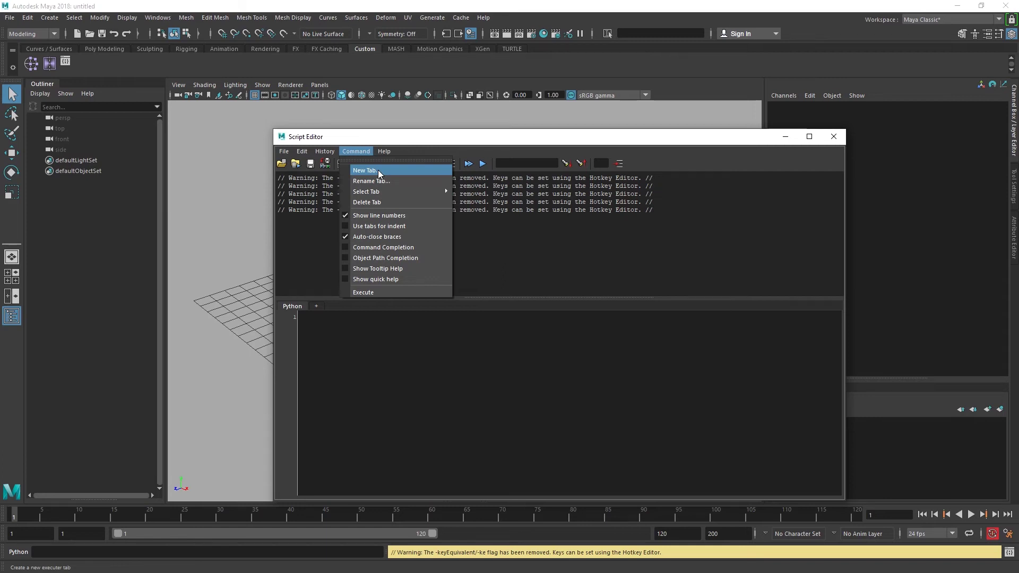
left_click(378, 170)
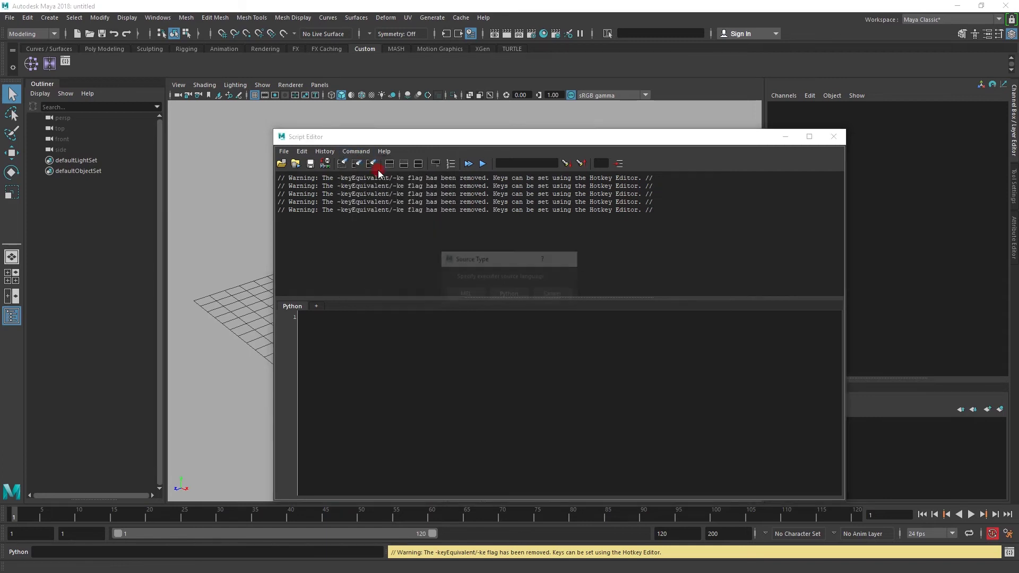
left_click(508, 295)
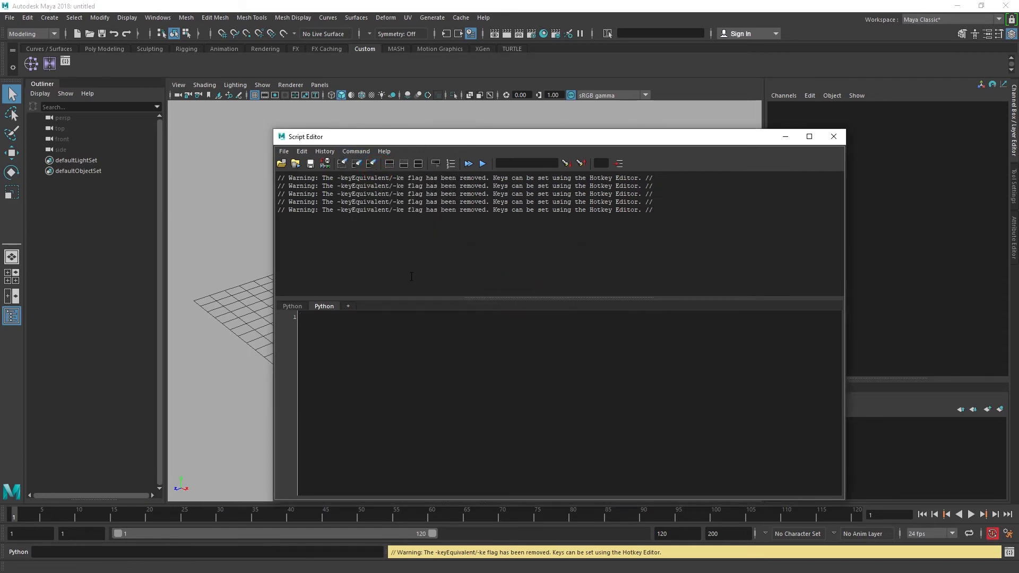
left_click(361, 153)
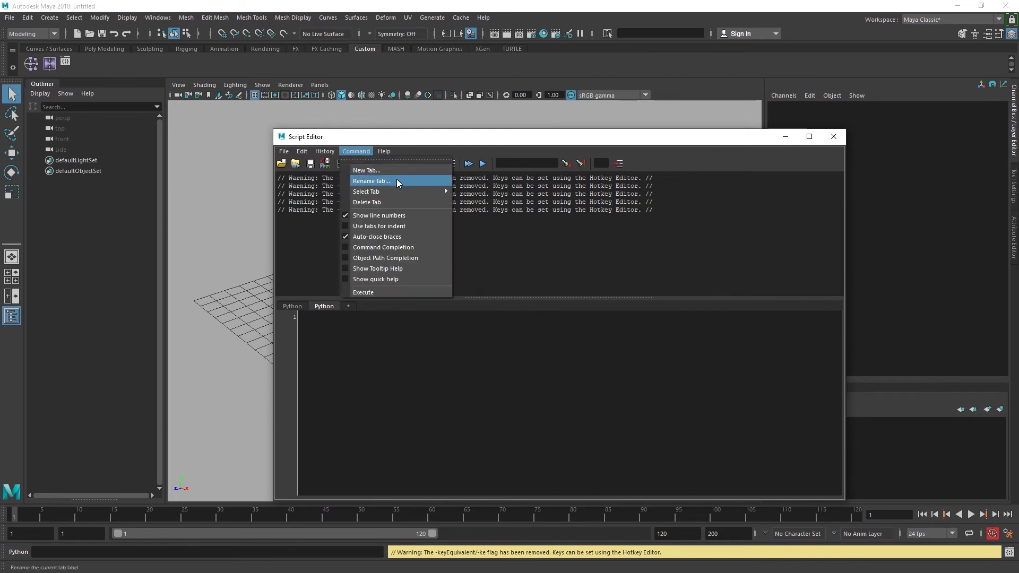
Rename the second script tab to 'Maya', then delete it
left_click(372, 182)
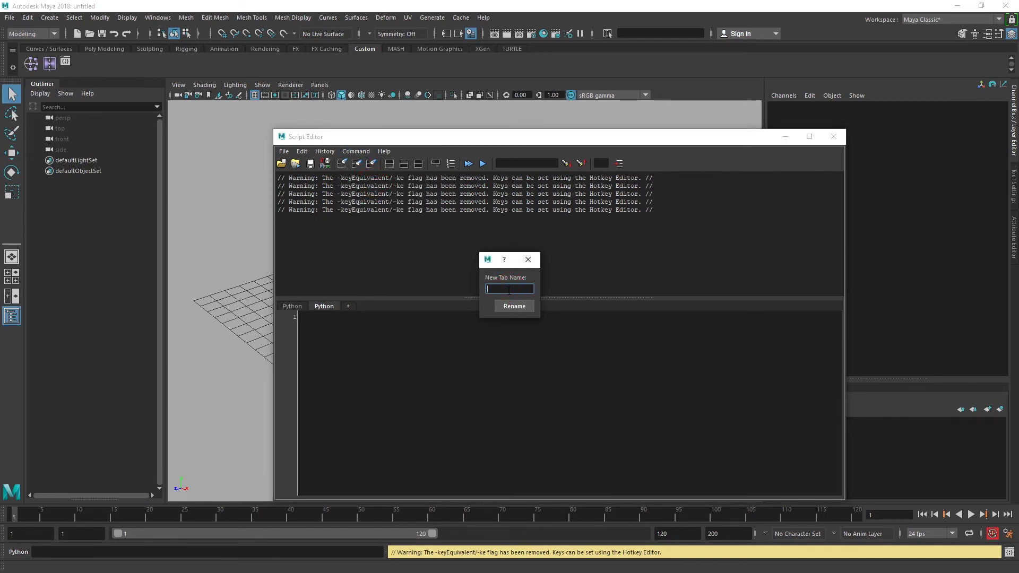
type("Maya")
left_click(514, 306)
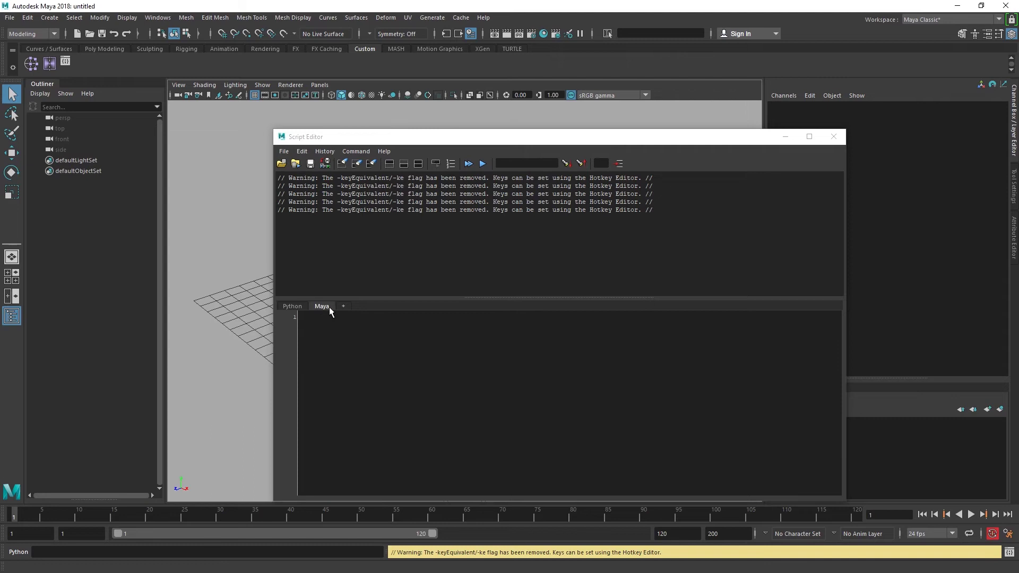
left_click(365, 152)
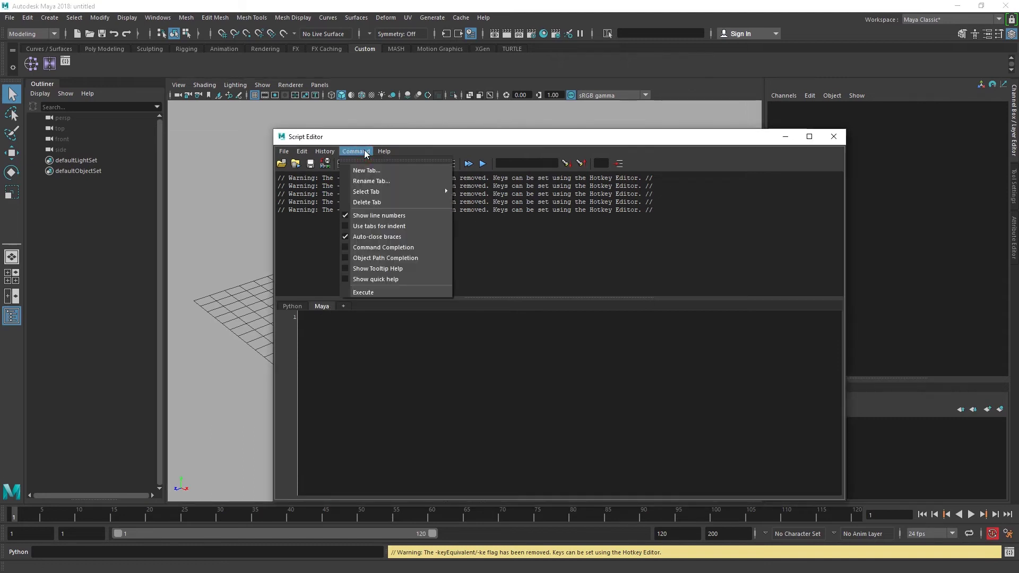
left_click(374, 202)
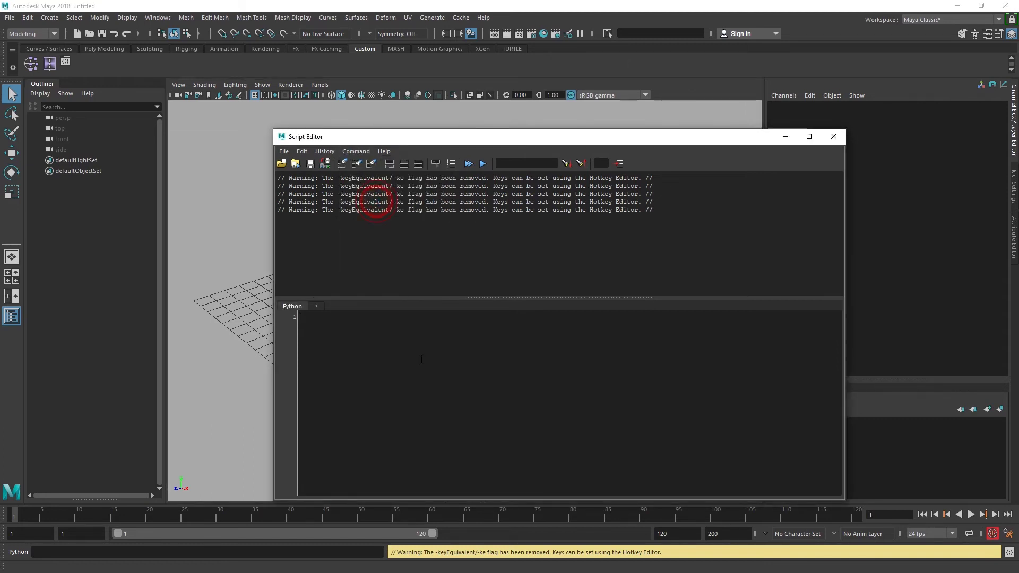
Create a fresh Python tab from the input area's right-click menu
left_click(409, 230)
left_click(352, 153)
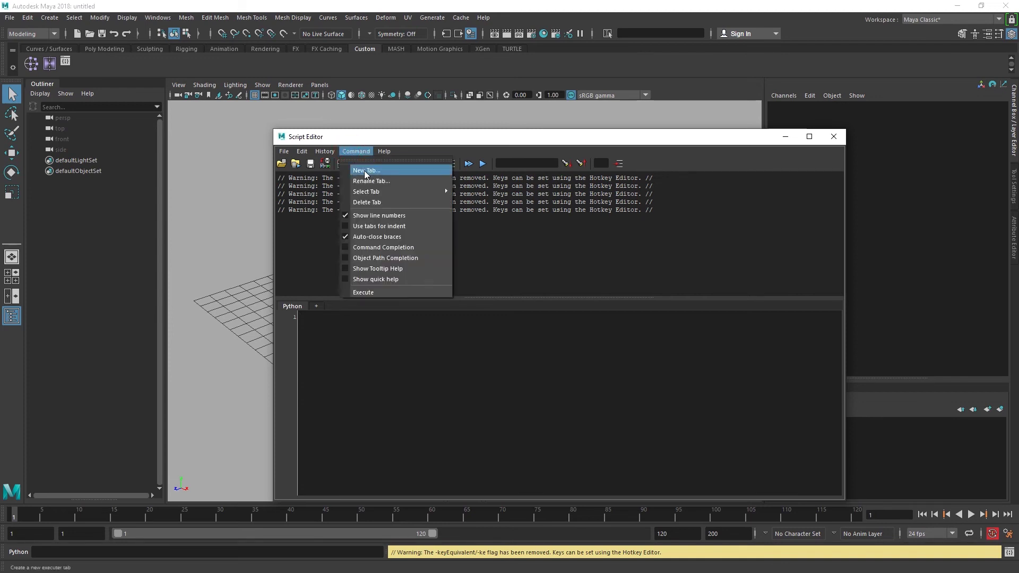
mouse_move(374, 192)
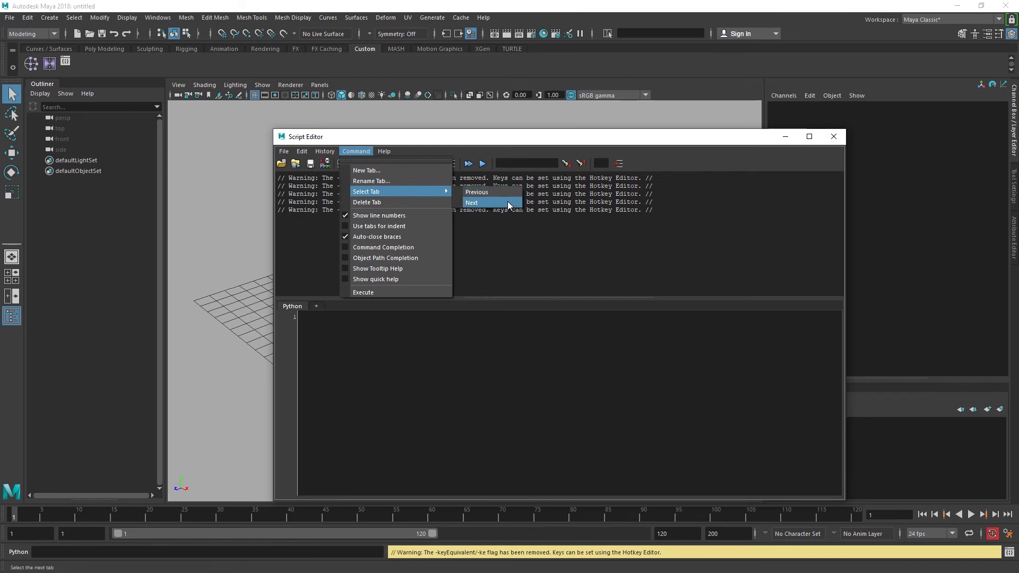
left_click(430, 374)
right_click(402, 381)
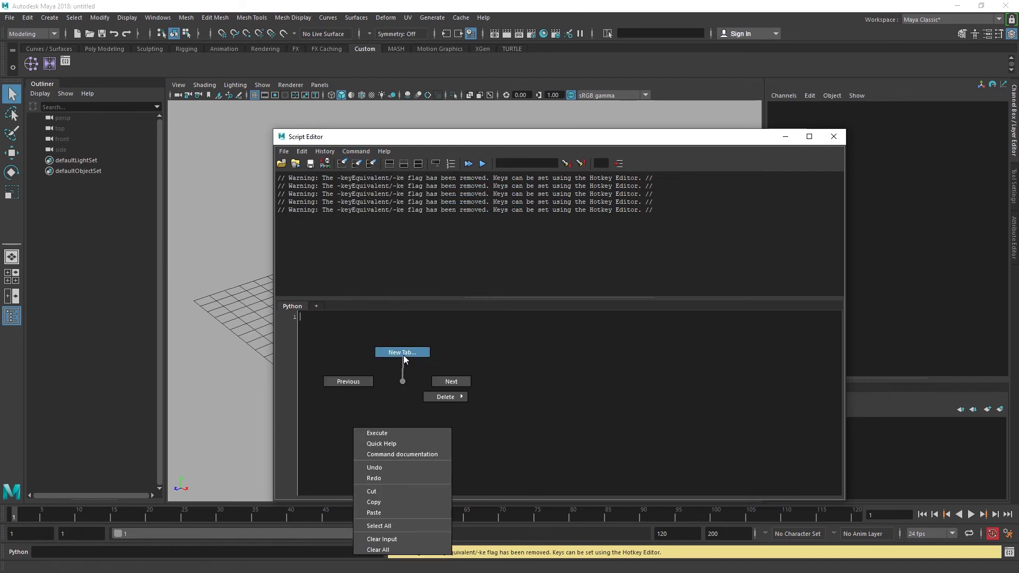
left_click(404, 355)
left_click(508, 296)
left_click(383, 353)
Switch back to the previous (first) Python tab
left_click(355, 152)
mouse_move(366, 192)
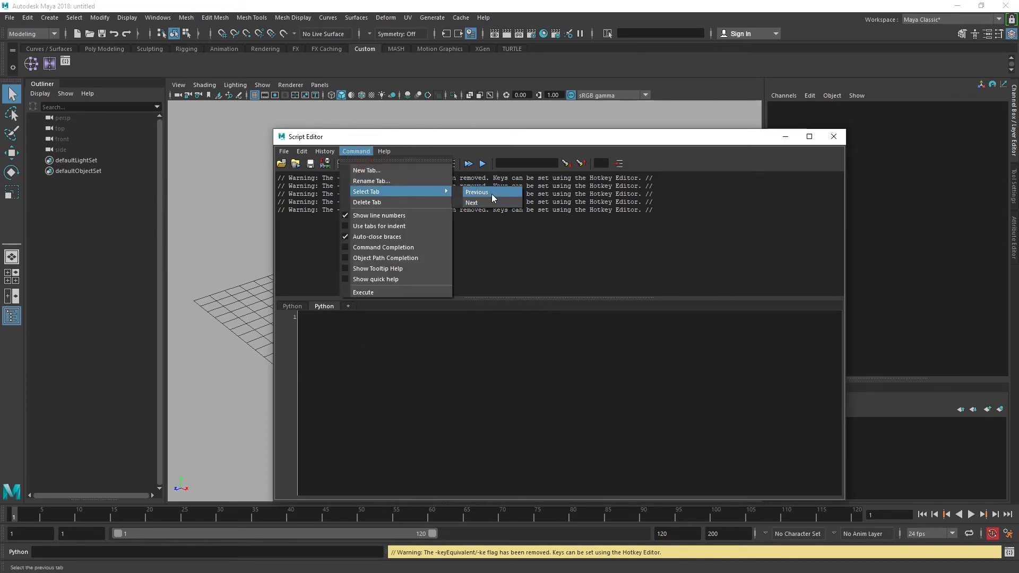
left_click(491, 193)
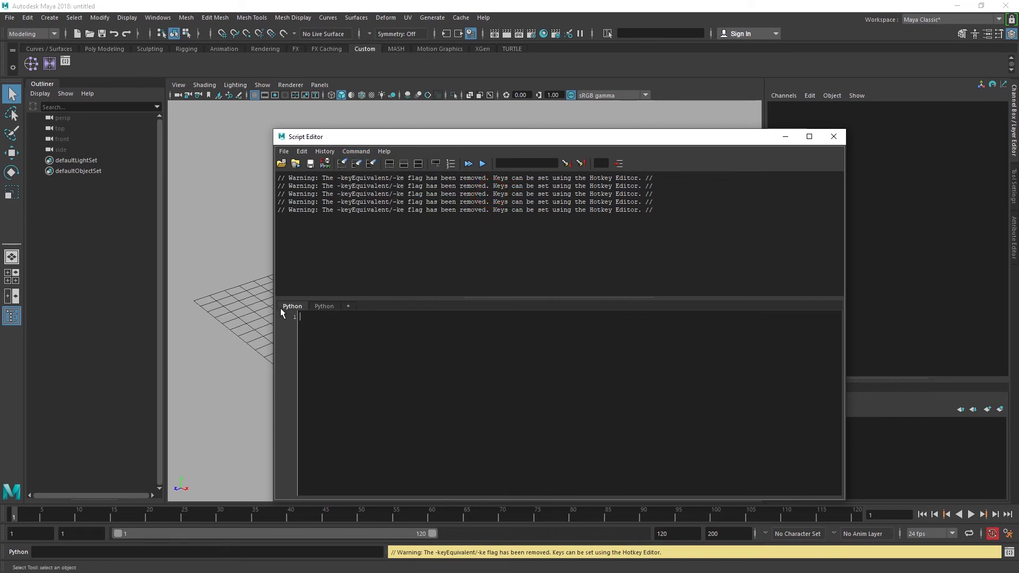
left_click(355, 152)
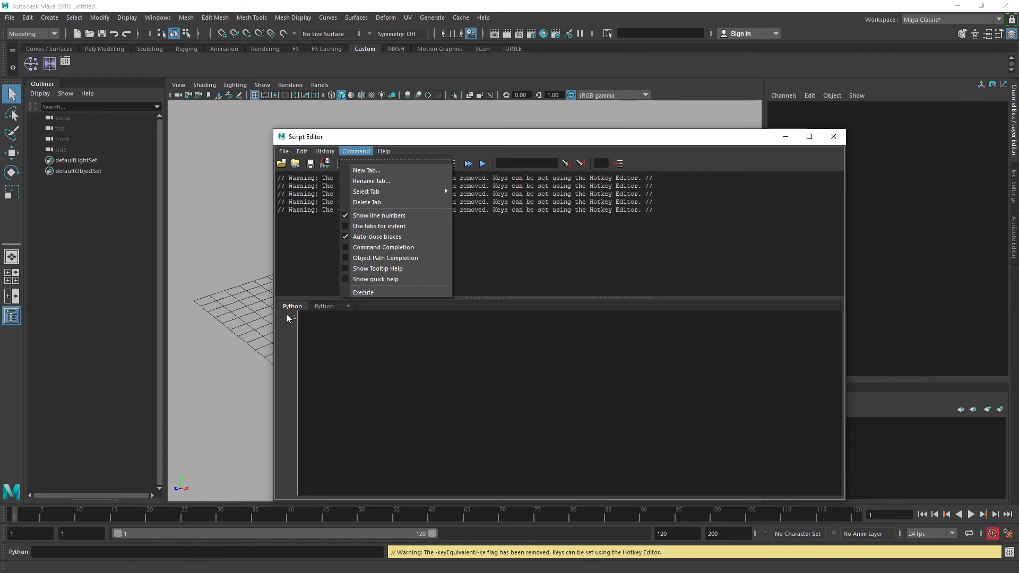
Turn input-area line numbers off and then back on
left_click(380, 216)
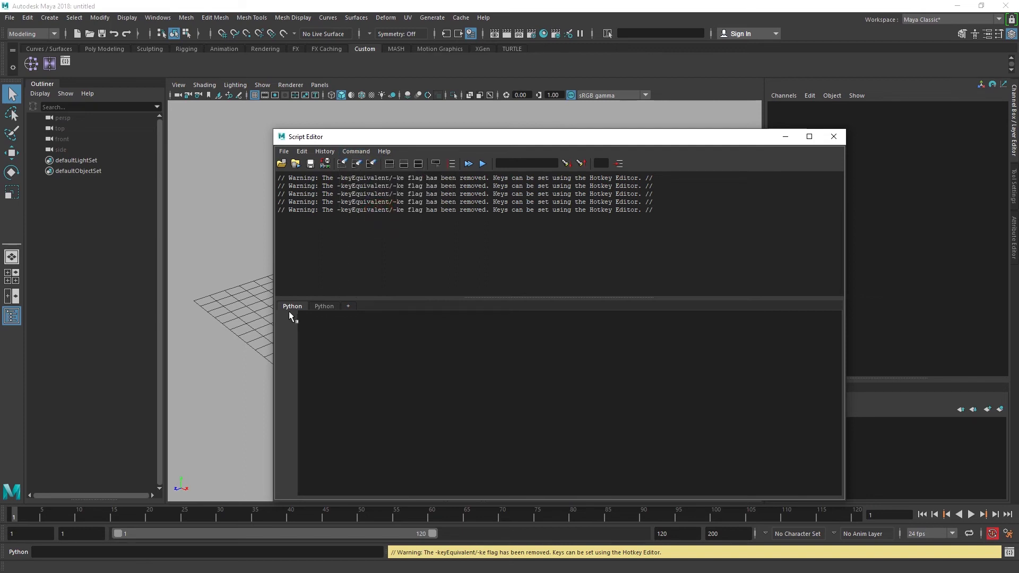
left_click(356, 152)
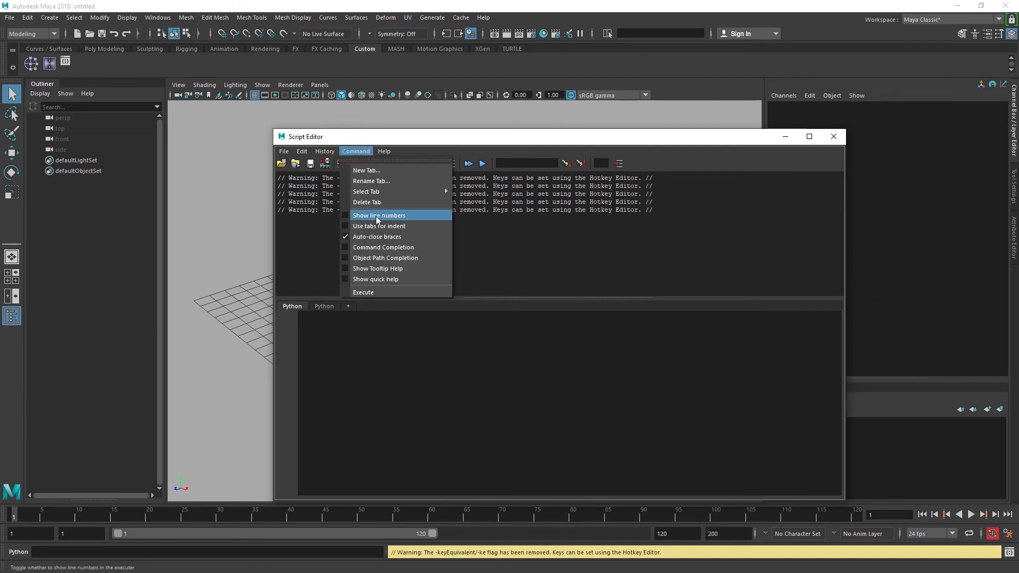
left_click(375, 215)
left_click(361, 369)
left_click(364, 152)
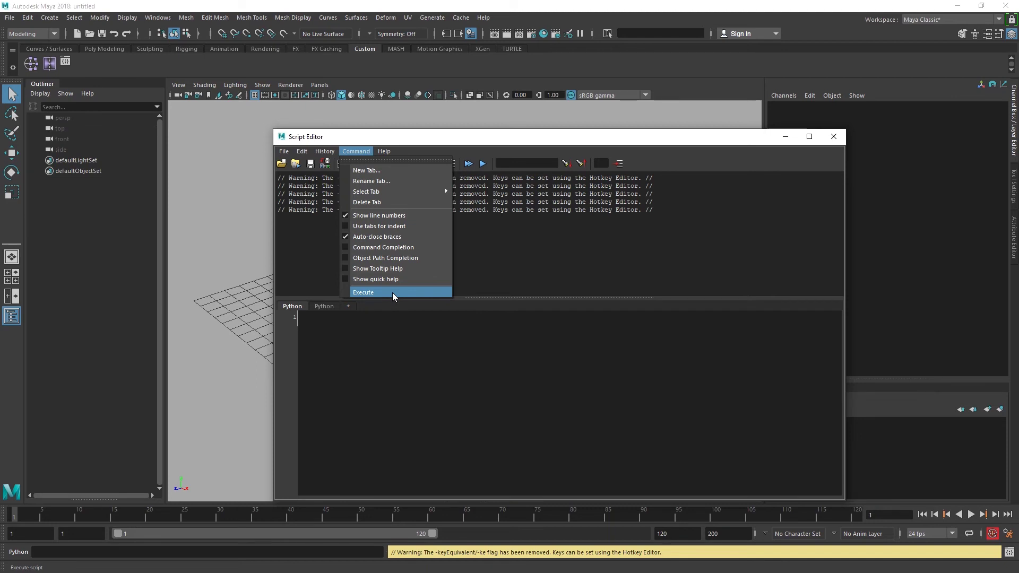
Execute the nonsense Python line 'dfsdfsdfsd' and select the resulting NameError in the output
left_click(402, 347)
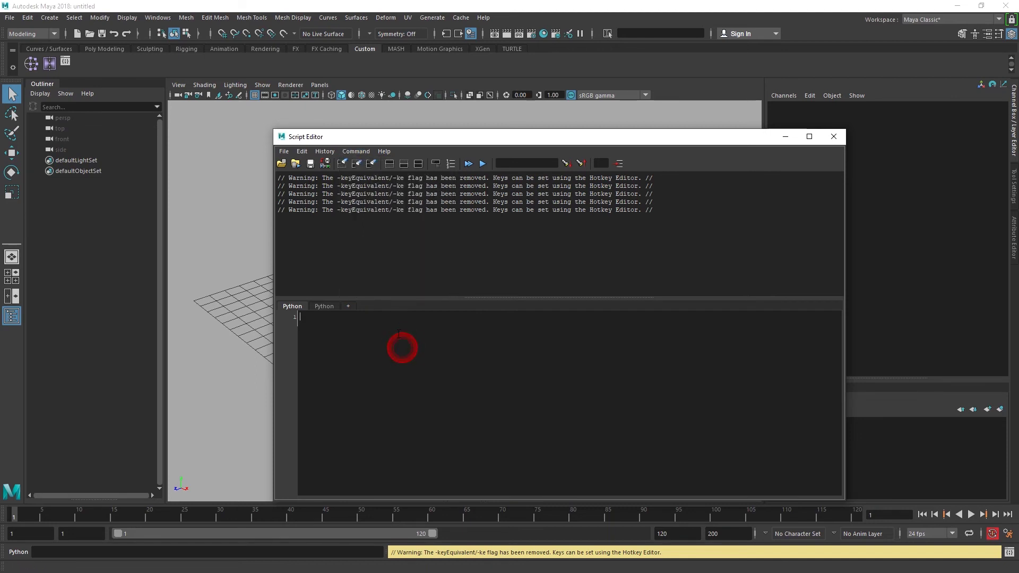
type("dfsdfsdfsd")
left_click(355, 152)
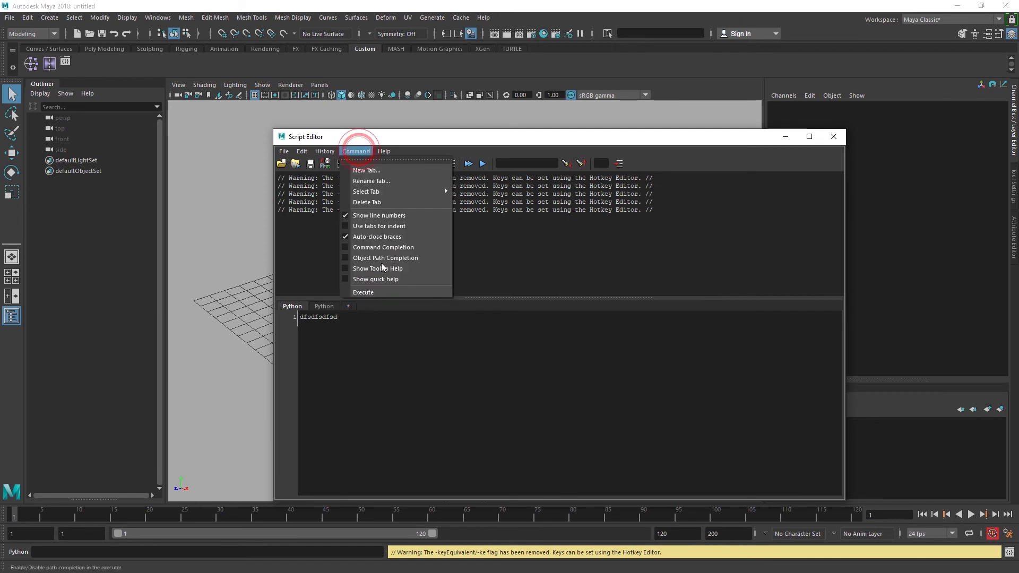
left_click(380, 292)
left_click(321, 217)
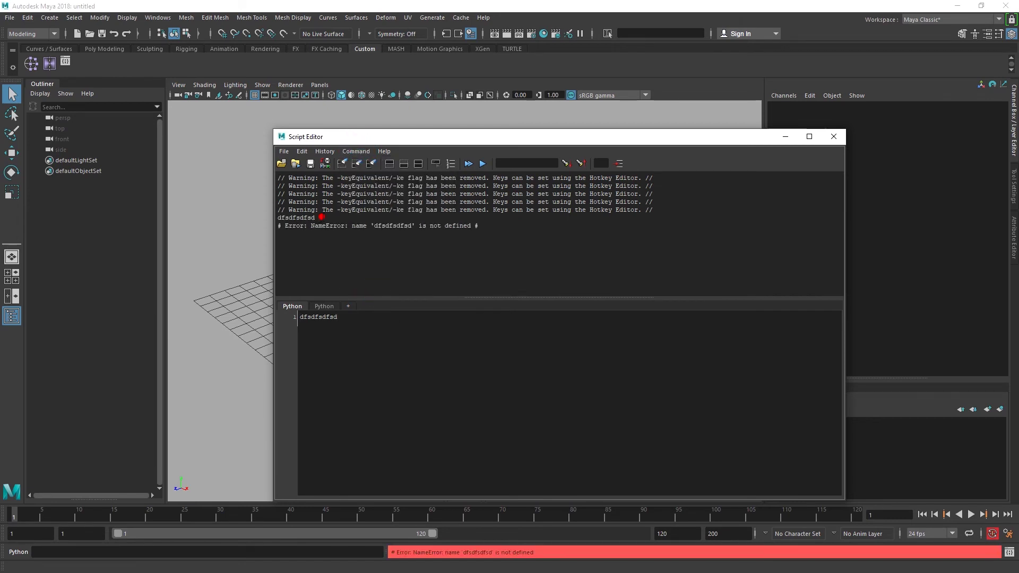
left_click_drag(263, 223, 261, 217)
left_click(356, 252)
left_click_drag(482, 226, 270, 225)
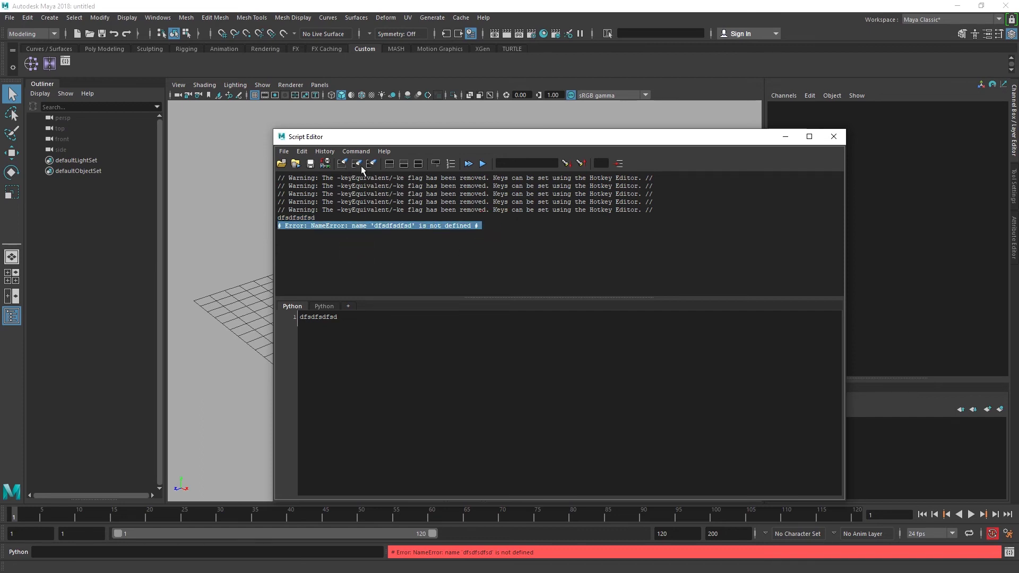
Hide error messages in the output and rerun the input line several times with Ctrl+Enter
left_click(325, 153)
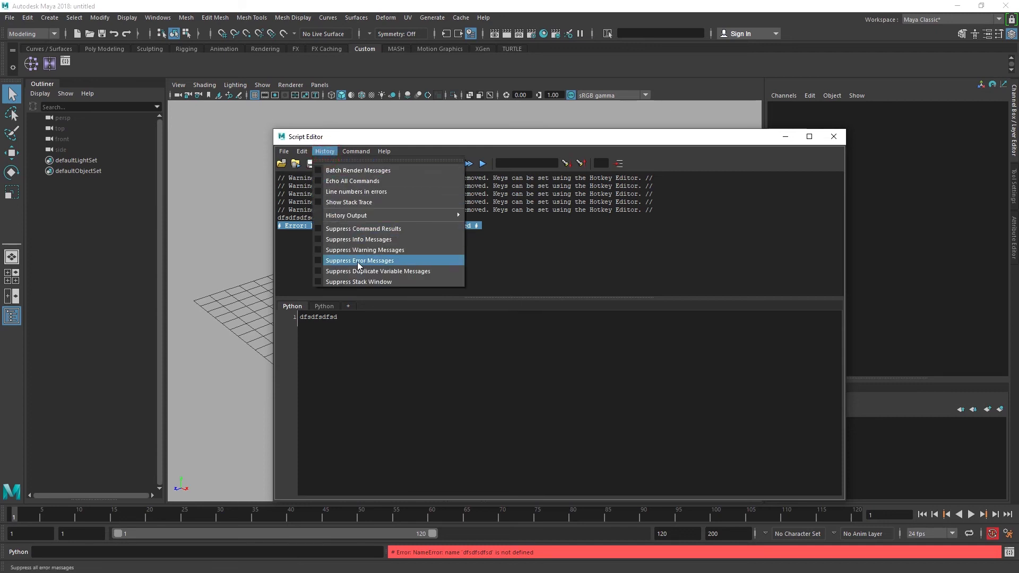
left_click(319, 260)
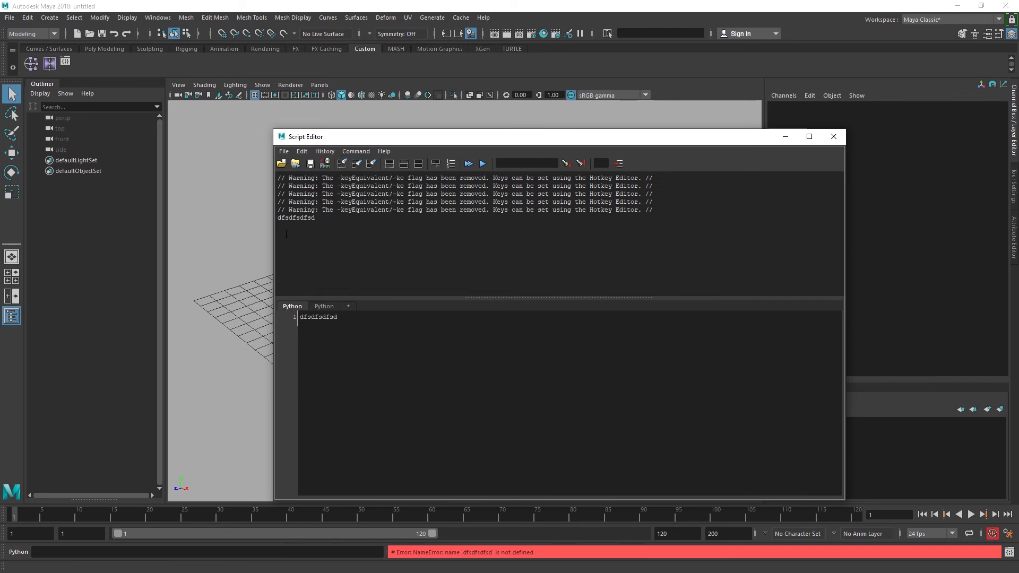
left_click(333, 342)
double_click(361, 320)
key("ctrl+Return")
key("ctrl+Return")
key("ctrl+Return")
key("ctrl+Return")
key("ctrl+Return")
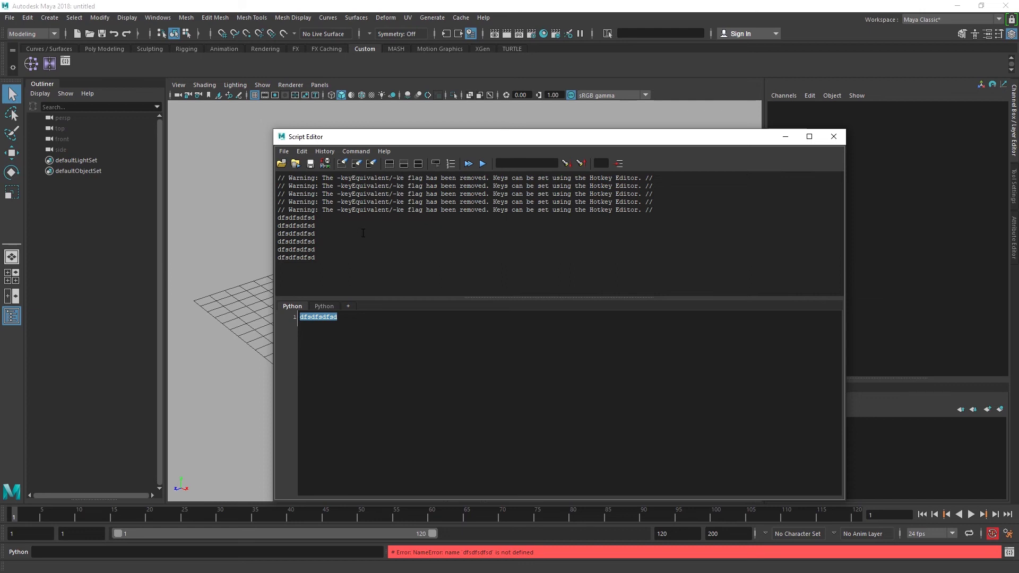
Show error messages again, review the repeated runs, then clear history and input
left_click(330, 151)
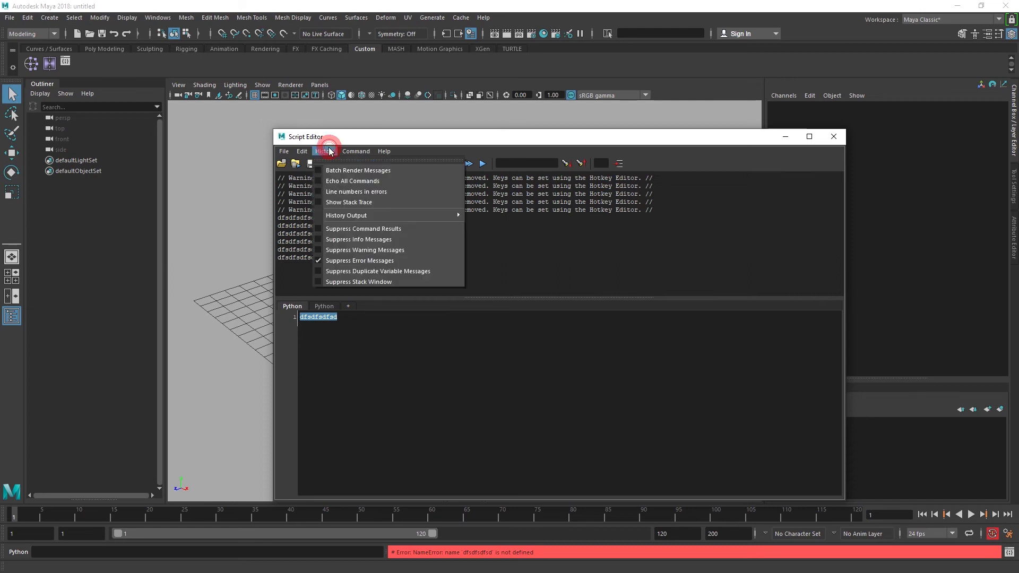
left_click(319, 261)
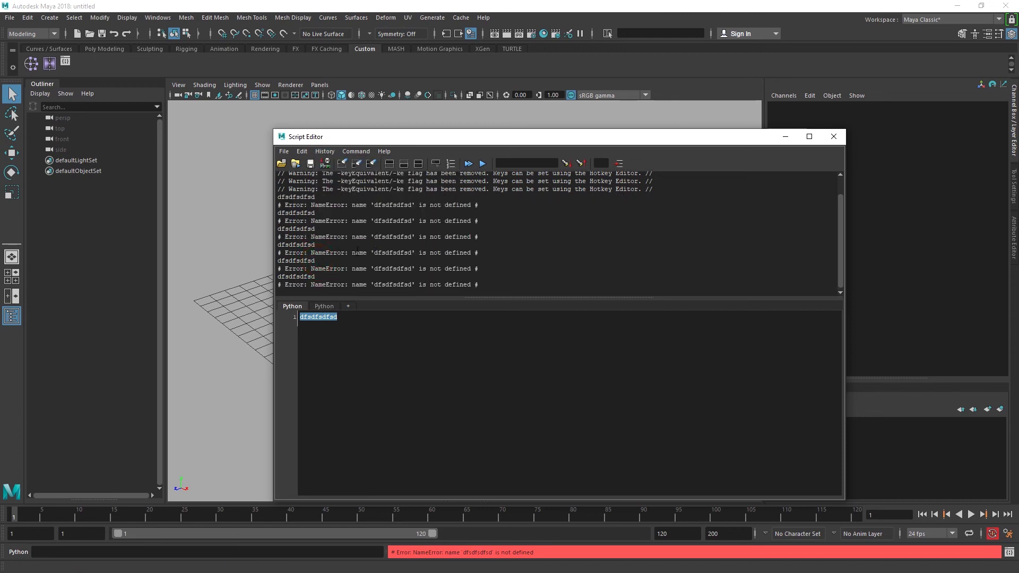
left_click_drag(491, 285, 278, 196)
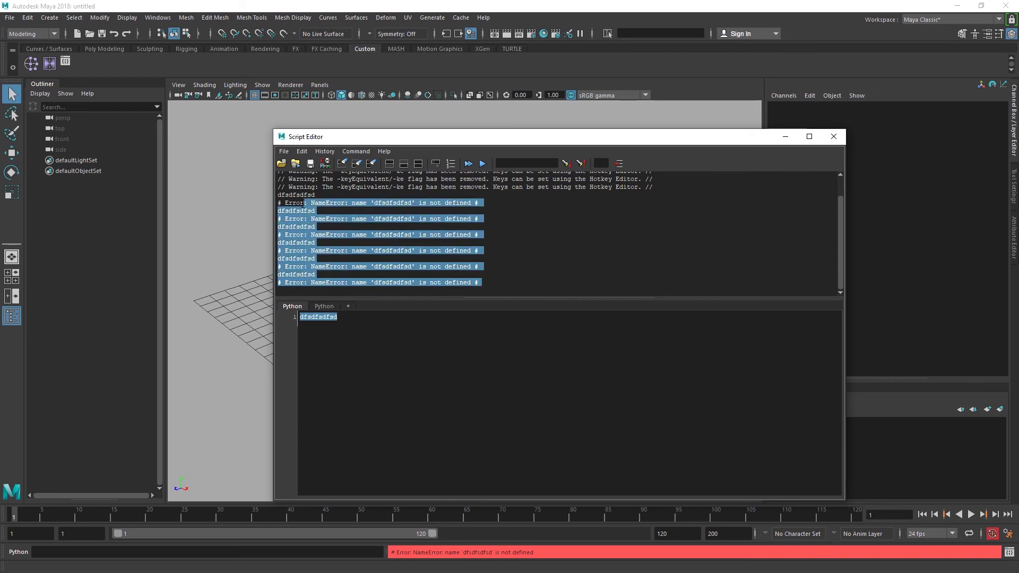
left_click(318, 227)
scroll(348, 228, "up", 1)
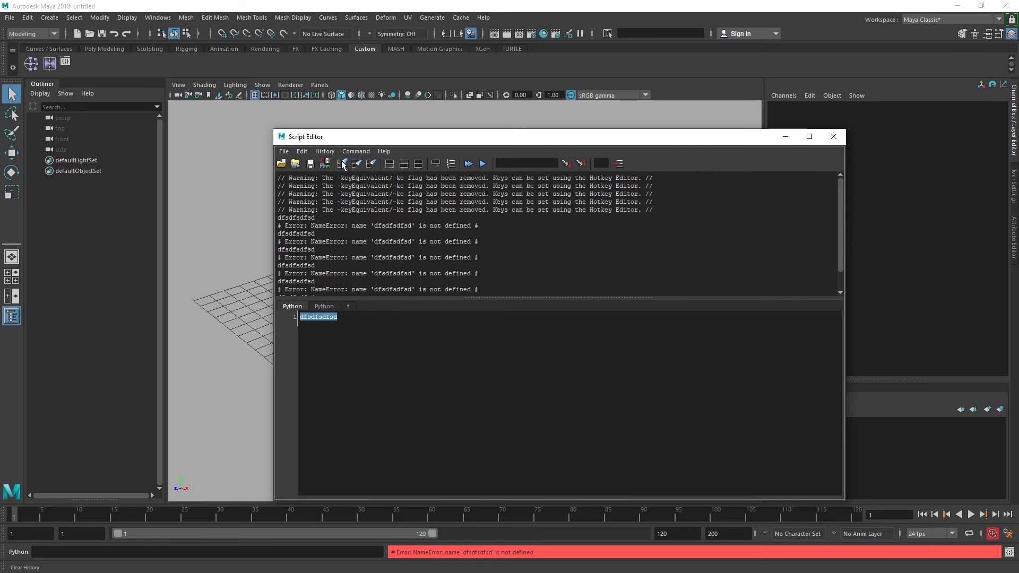
left_click(372, 165)
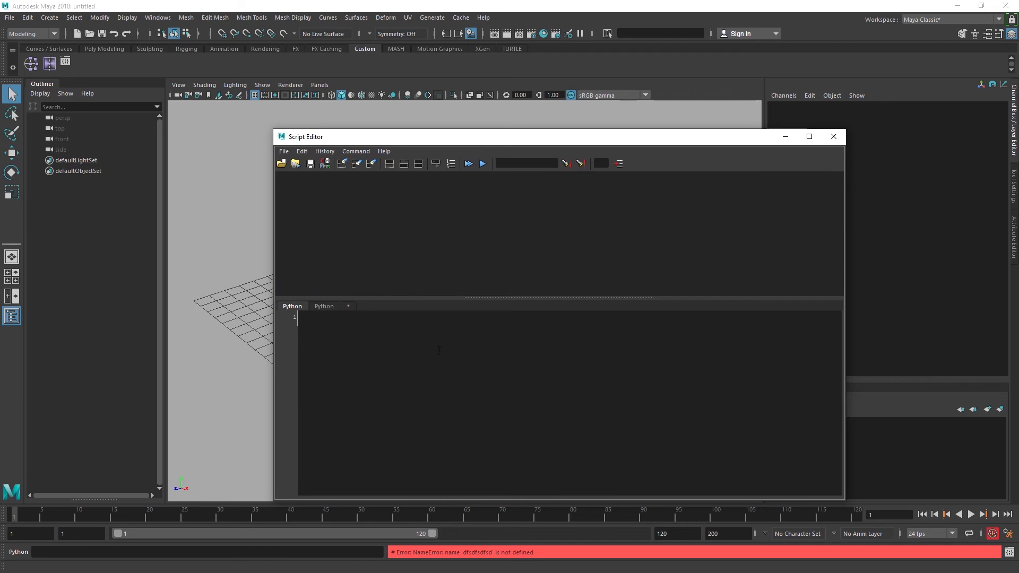
left_click(348, 152)
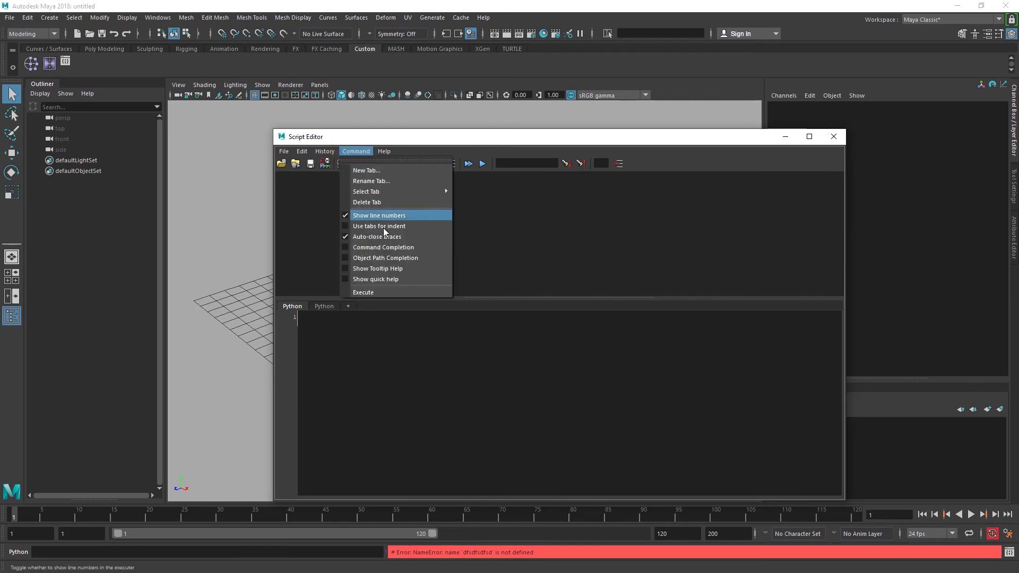
left_click(362, 149)
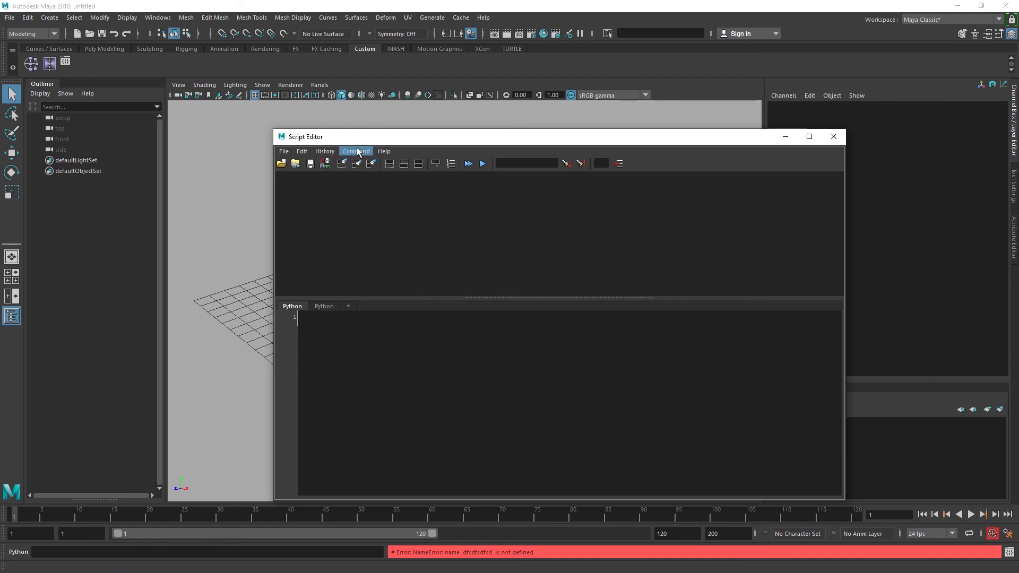
left_click(358, 152)
left_click(387, 152)
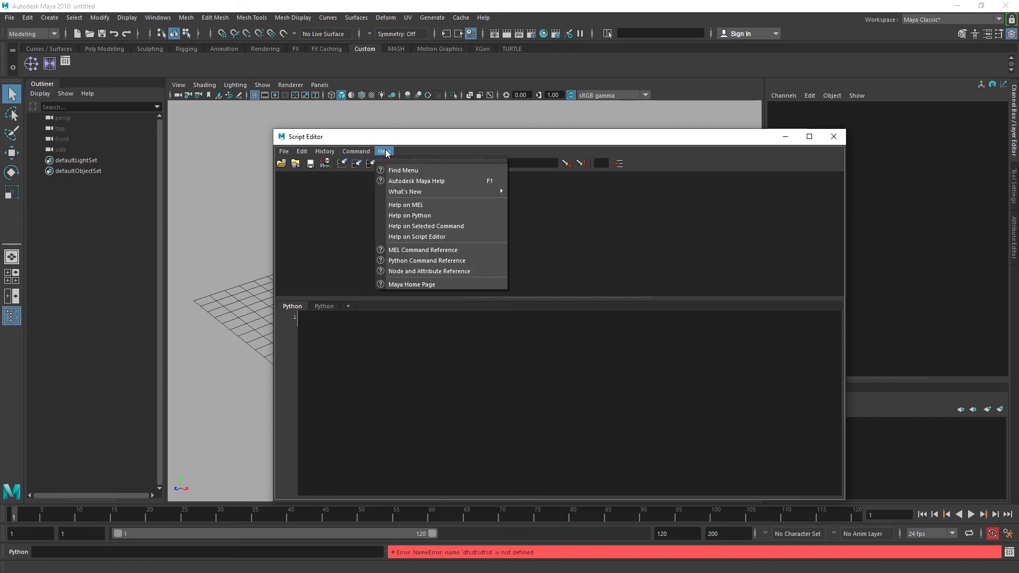
left_click(425, 171)
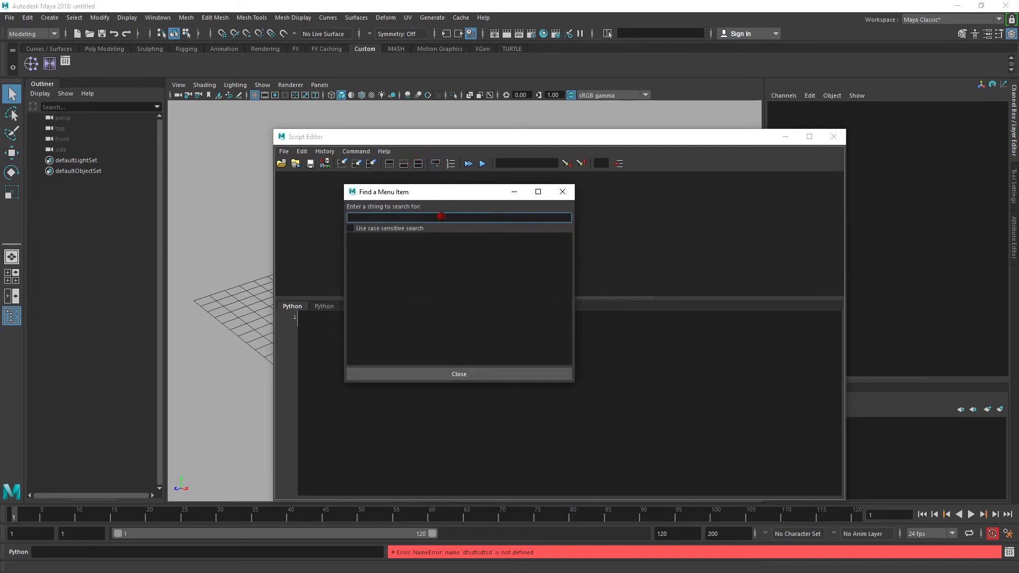
type("Open")
key("Return")
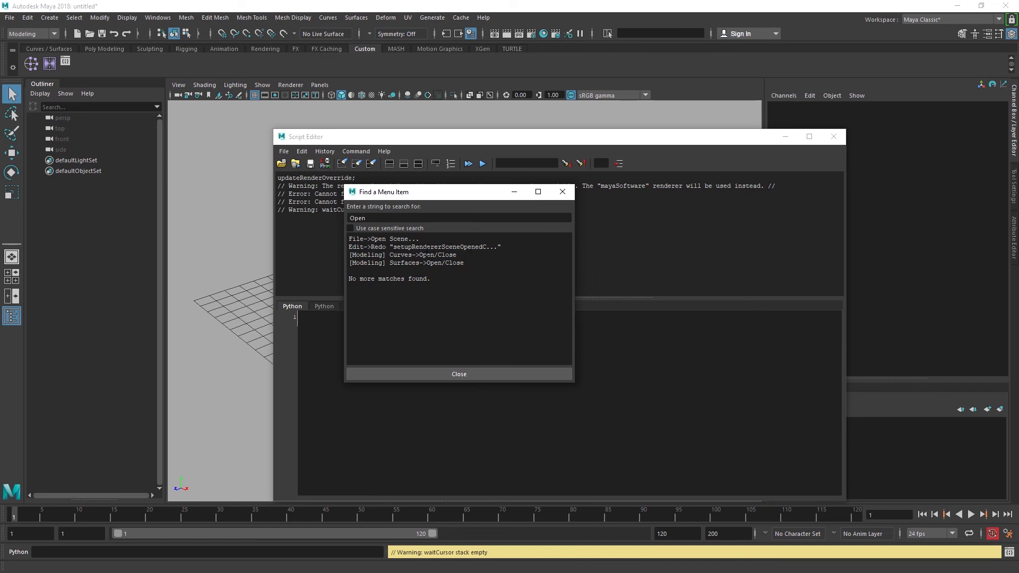
left_click(463, 372)
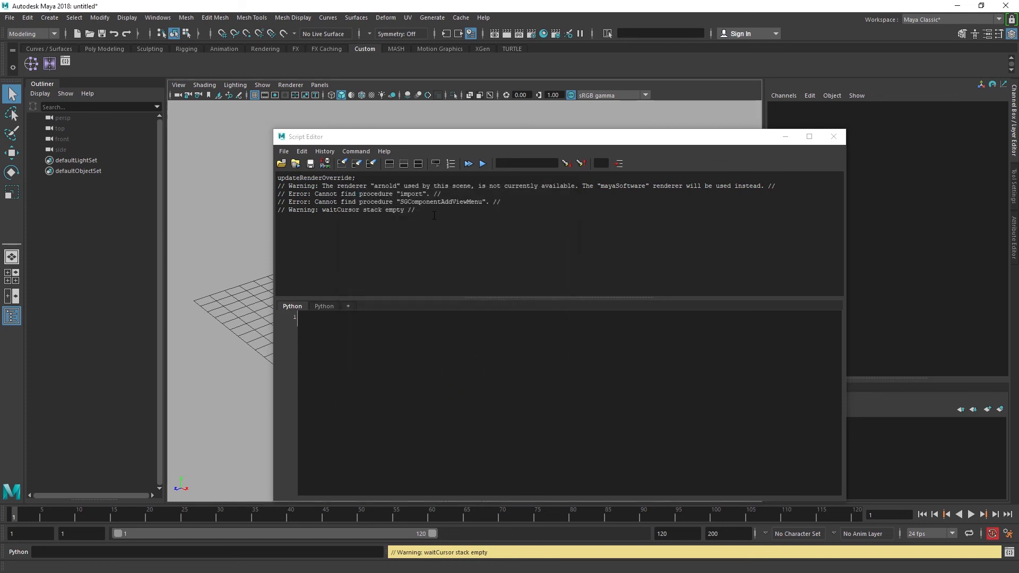
Choose Help > Help on MEL to open the Maya User's Guide in the browser
left_click(384, 151)
mouse_move(405, 191)
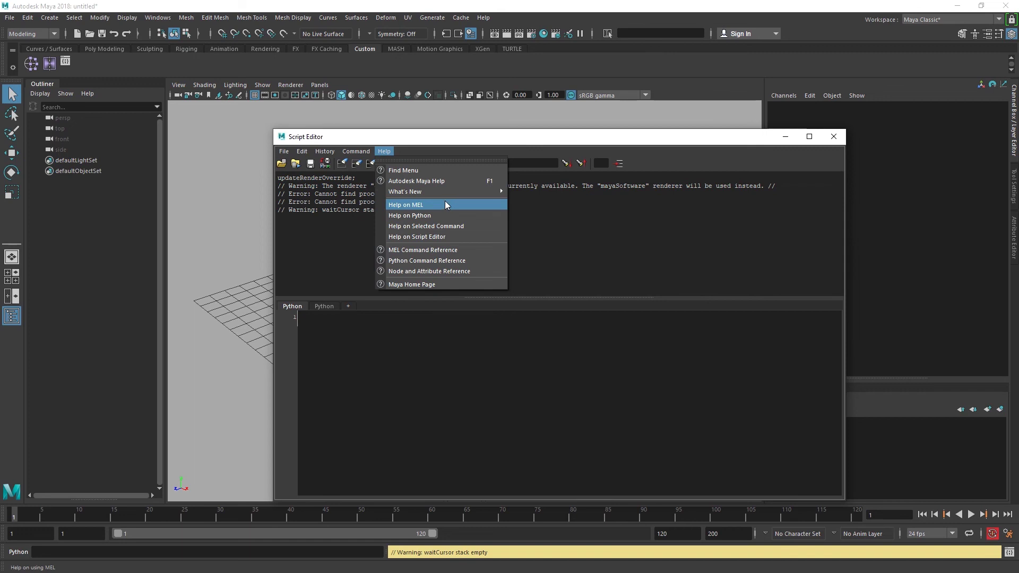
left_click(414, 205)
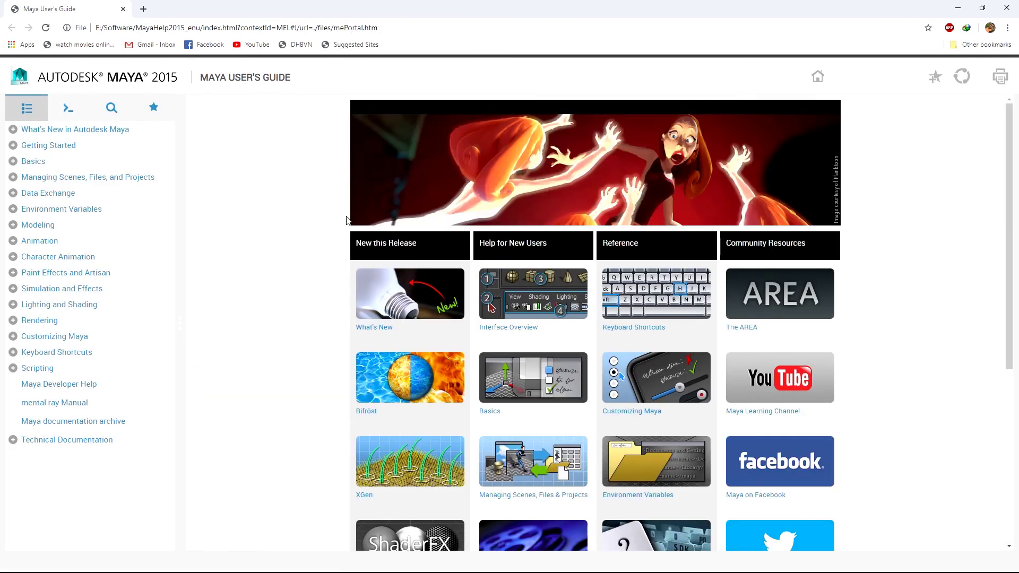
Scroll the User's Guide portal down and up to look over its topic tiles
scroll(363, 370, "down", 5)
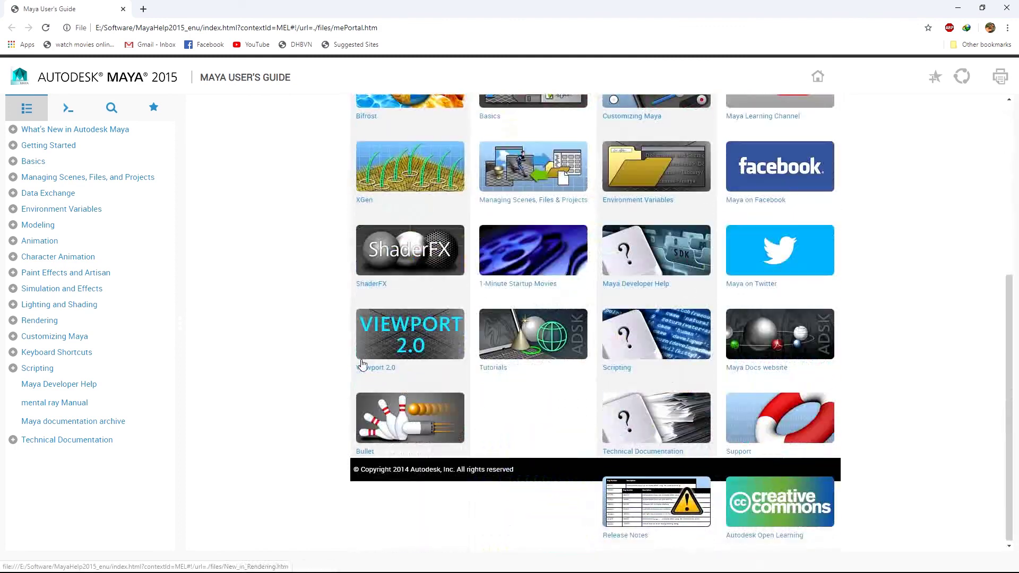
scroll(367, 365, "up", 5)
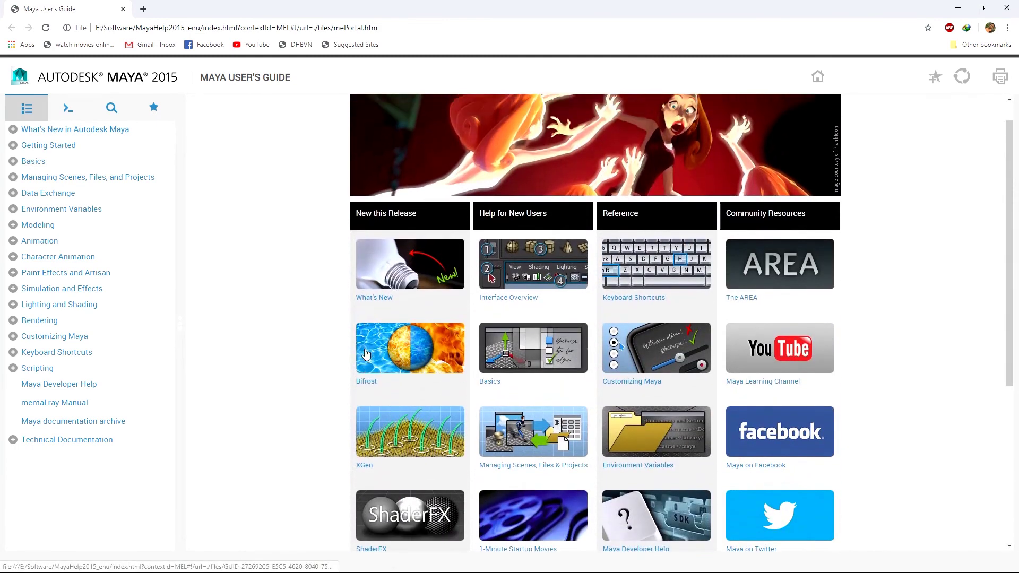
scroll(369, 349, "down", 3)
scroll(367, 347, "up", 3)
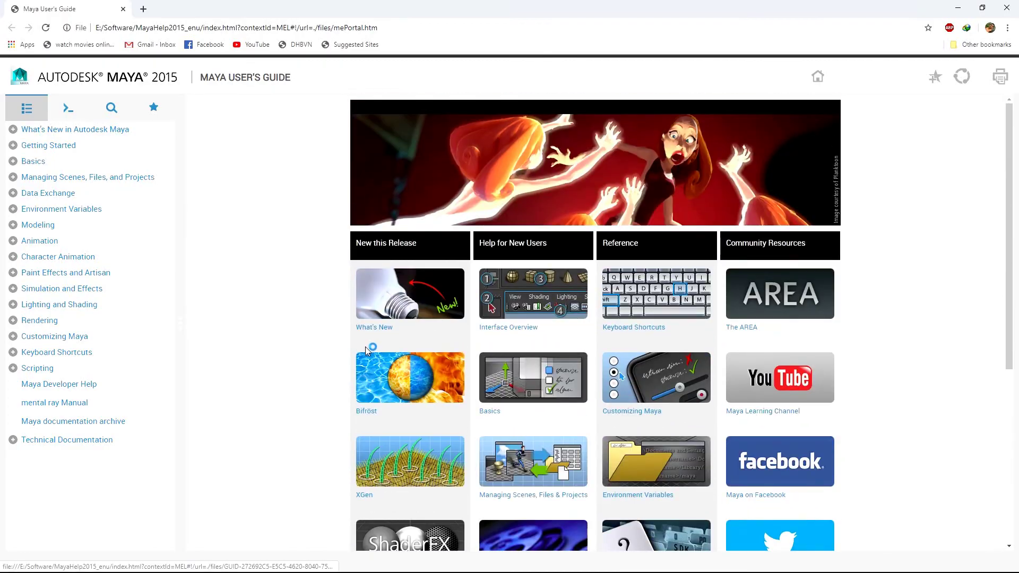
scroll(367, 347, "down", 3)
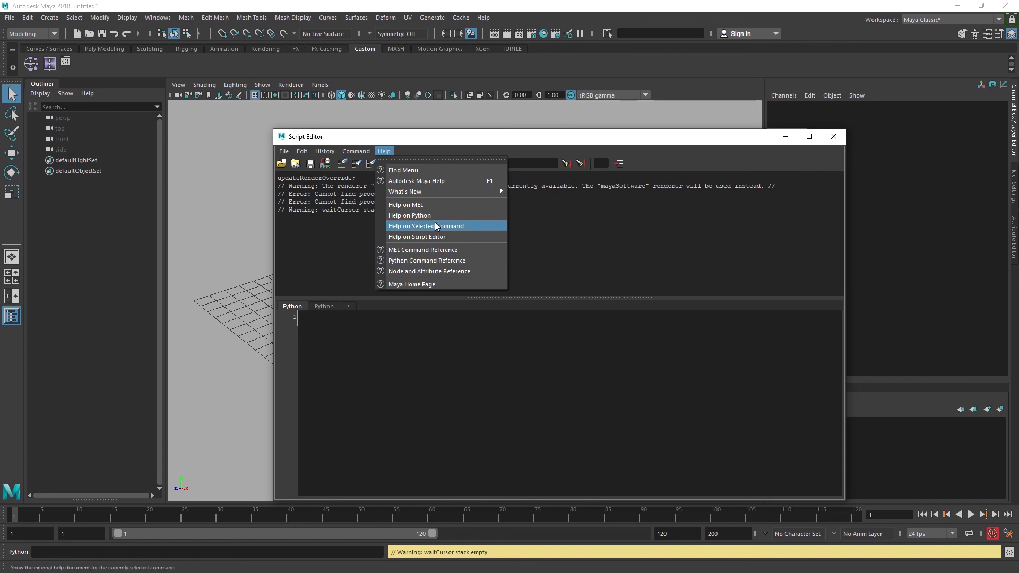
Open the Python Command Reference from the Script Editor's Help menu
left_click(401, 349)
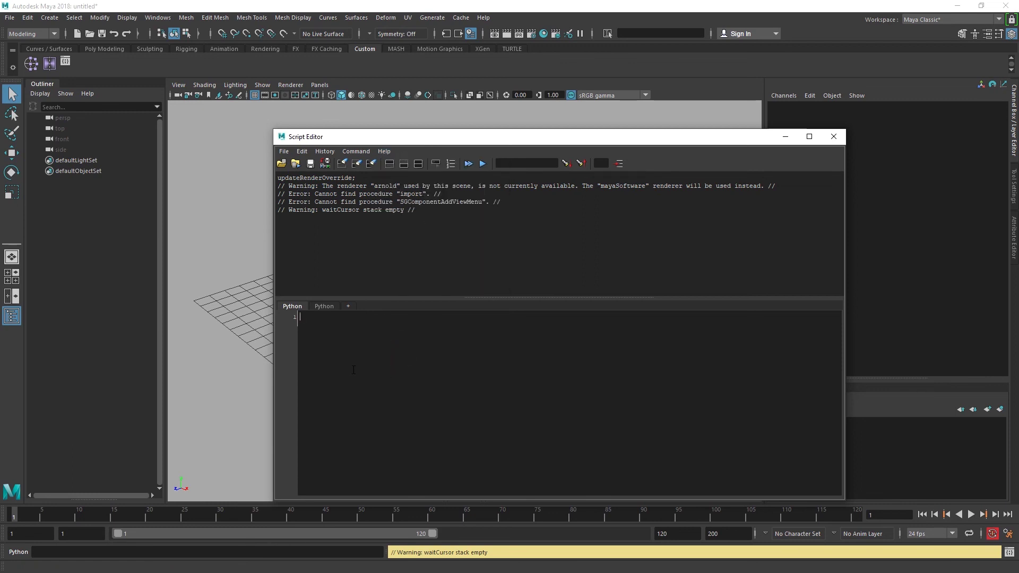
left_click(383, 151)
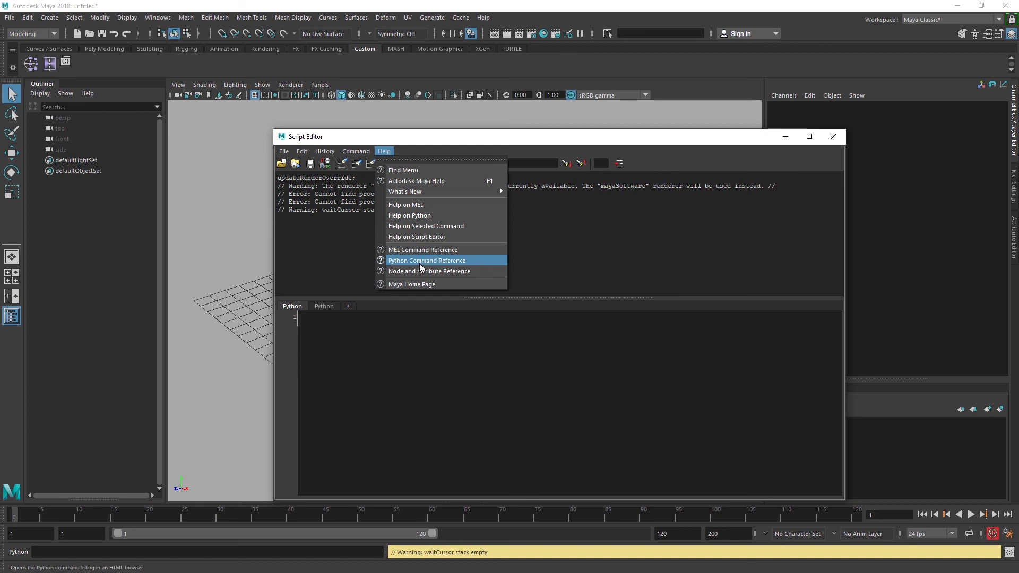
left_click(447, 260)
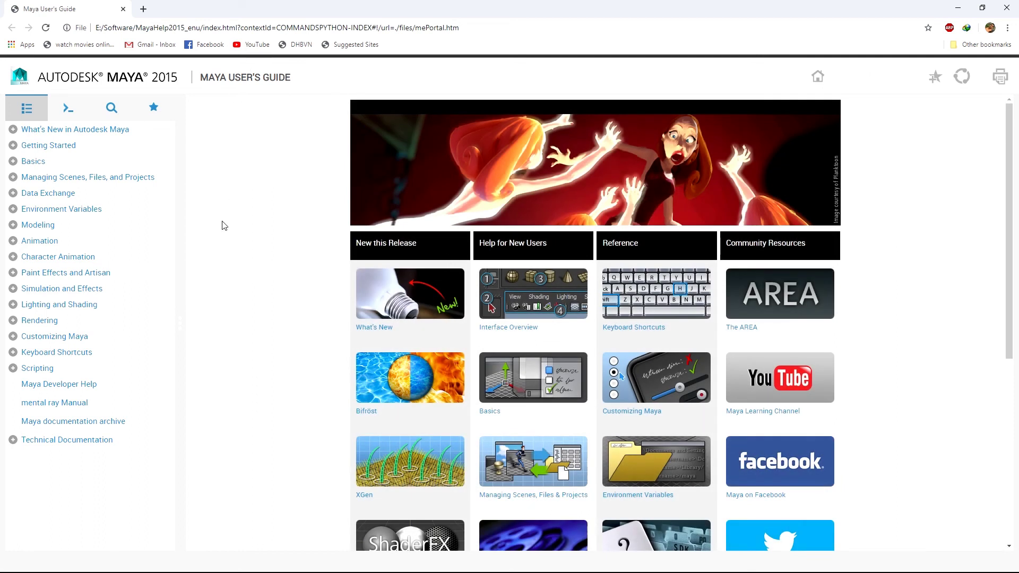
Browse the Python Commands index under Technical Documentation, then minimize the browser
left_click(13, 439)
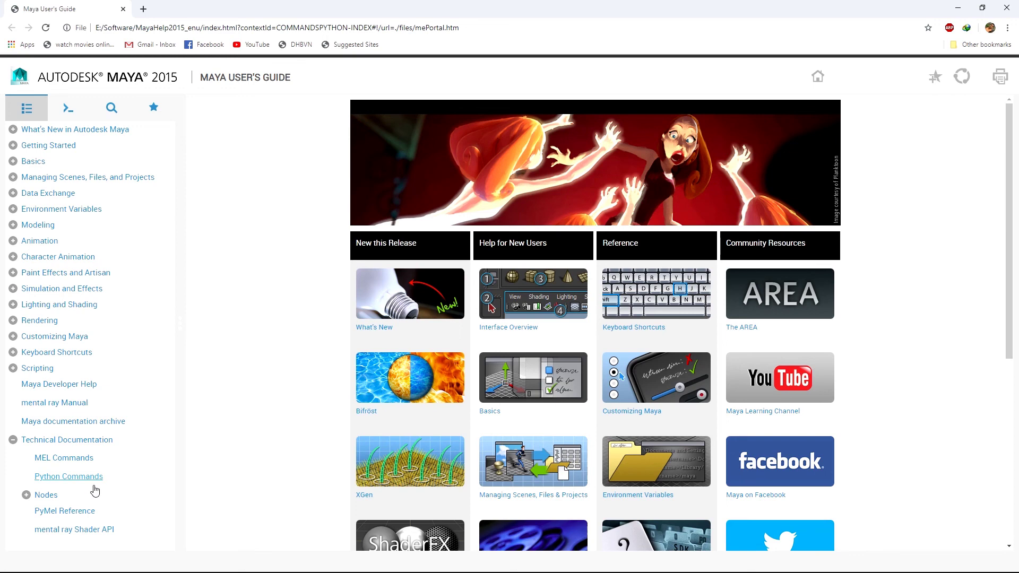
left_click(91, 476)
scroll(338, 234, "down", 3)
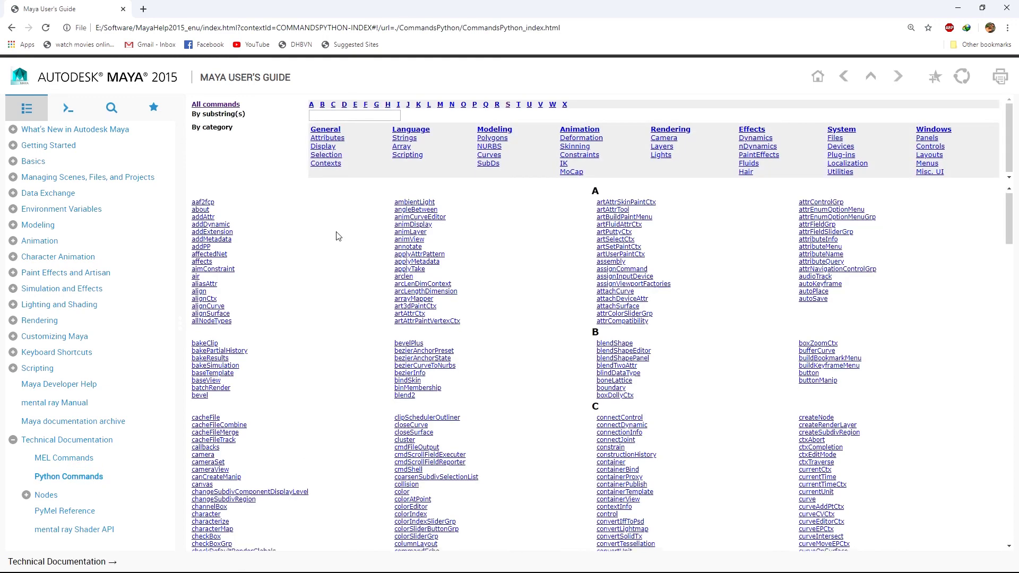
scroll(339, 234, "down", 8)
scroll(339, 236, "down", 8)
scroll(342, 238, "down", 6)
scroll(342, 239, "down", 3)
scroll(345, 245, "down", 3)
scroll(344, 249, "up", 15)
scroll(342, 259, "up", 10)
scroll(341, 260, "up", 5)
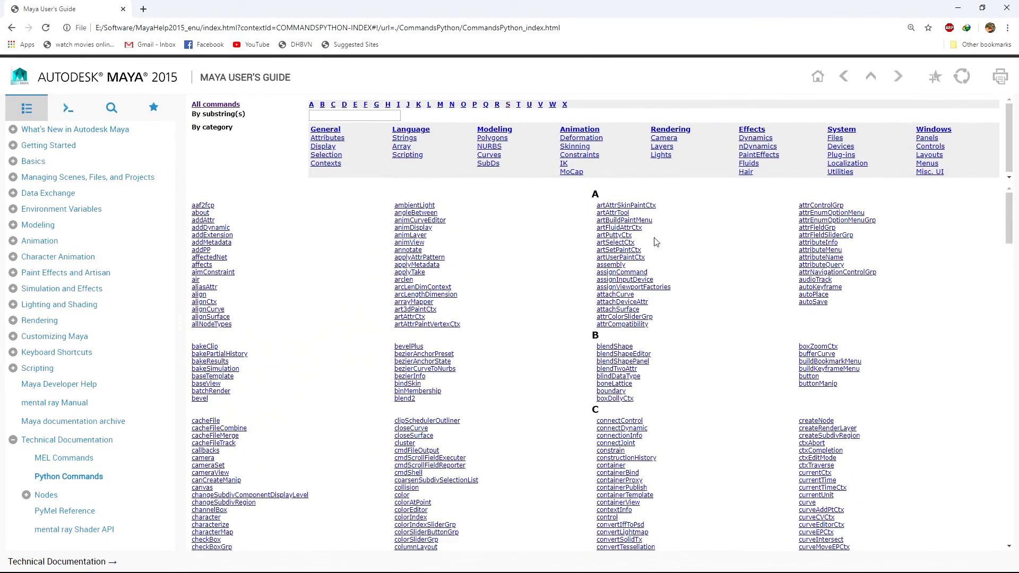
left_click(961, 7)
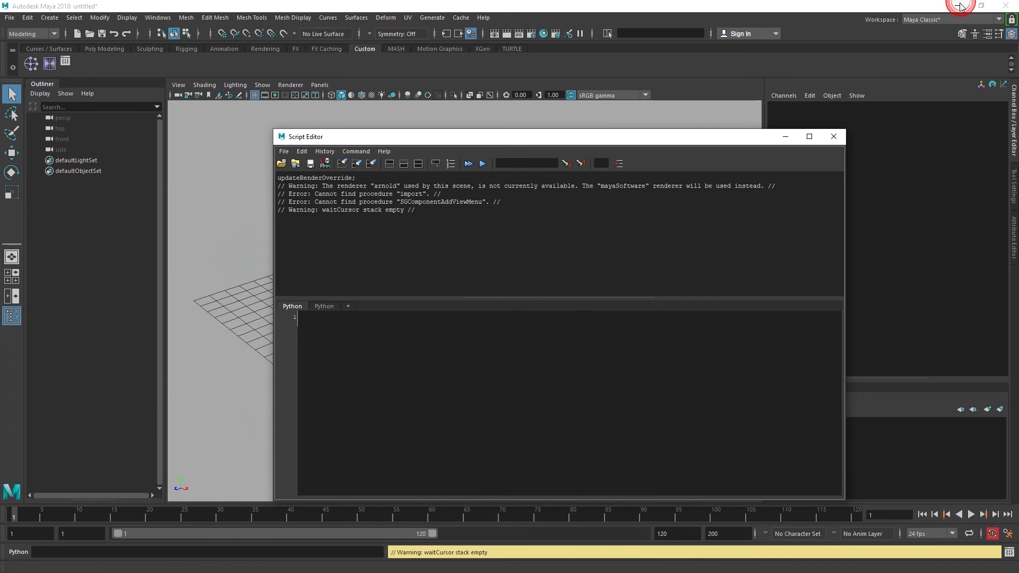
Open Autodesk's Maya product overview page in the browser from the Script Editor's Help menu
left_click(384, 151)
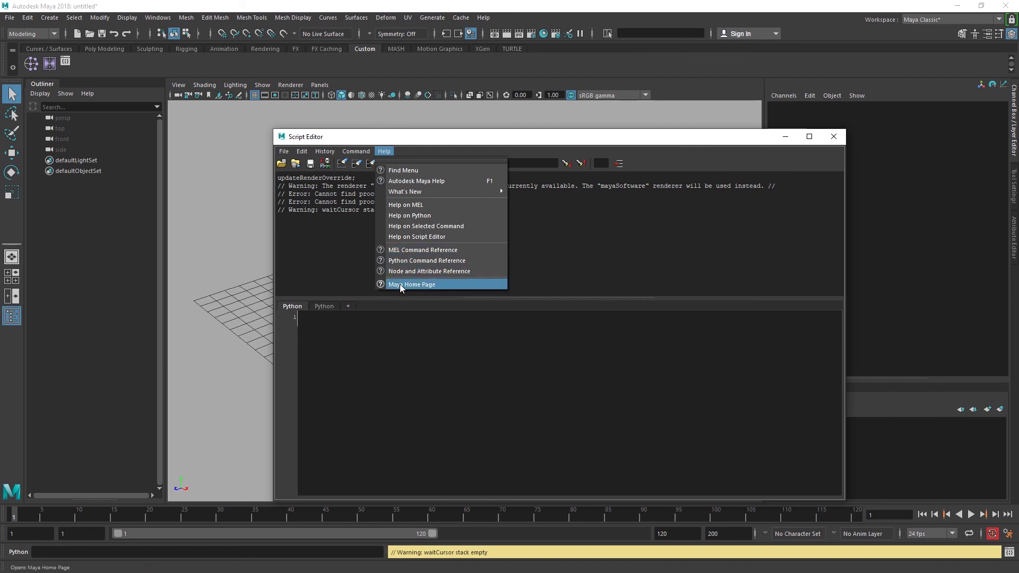
left_click(447, 285)
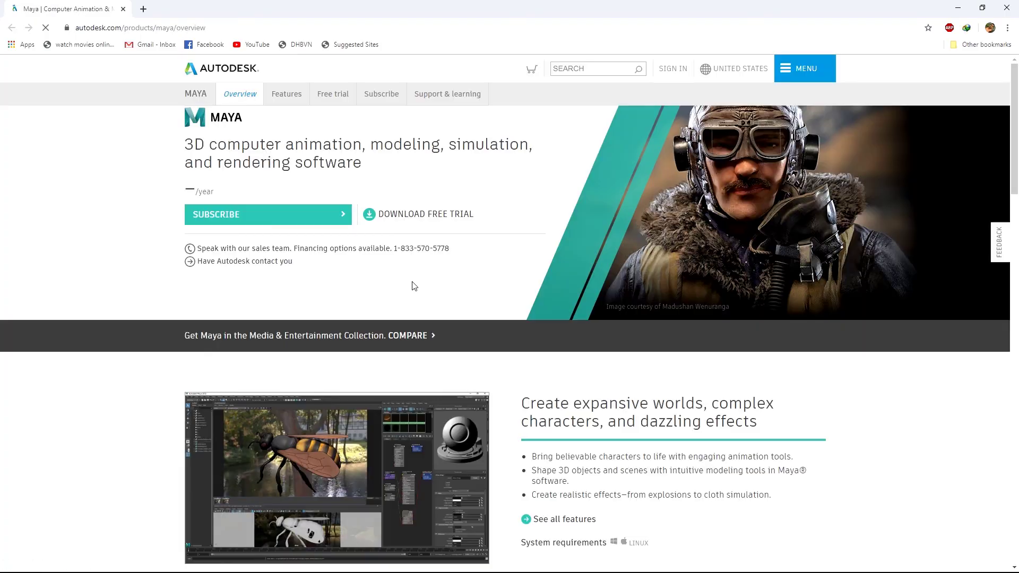
scroll(505, 345, "down", 6)
scroll(504, 345, "down", 7)
scroll(505, 345, "up", 6)
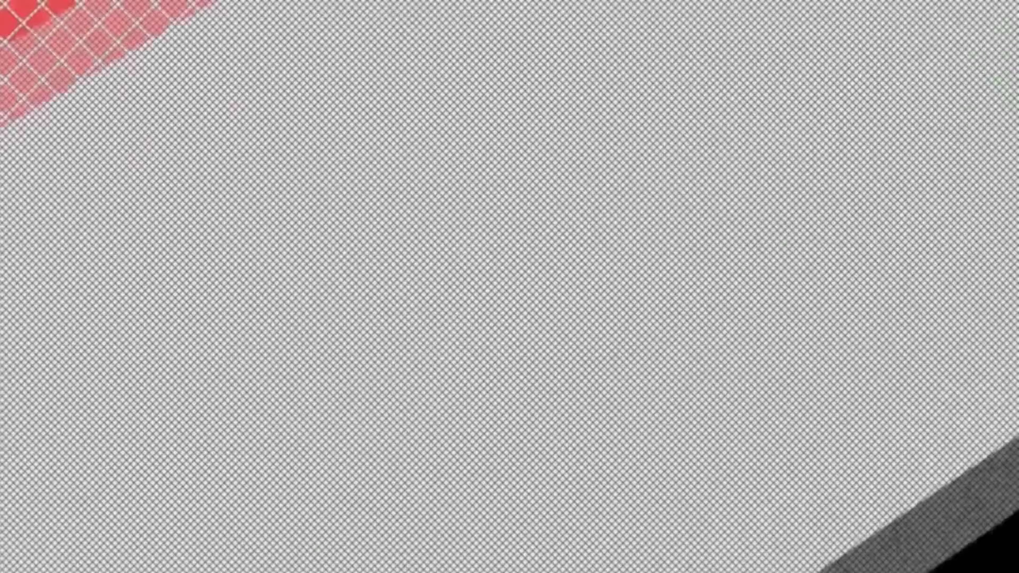